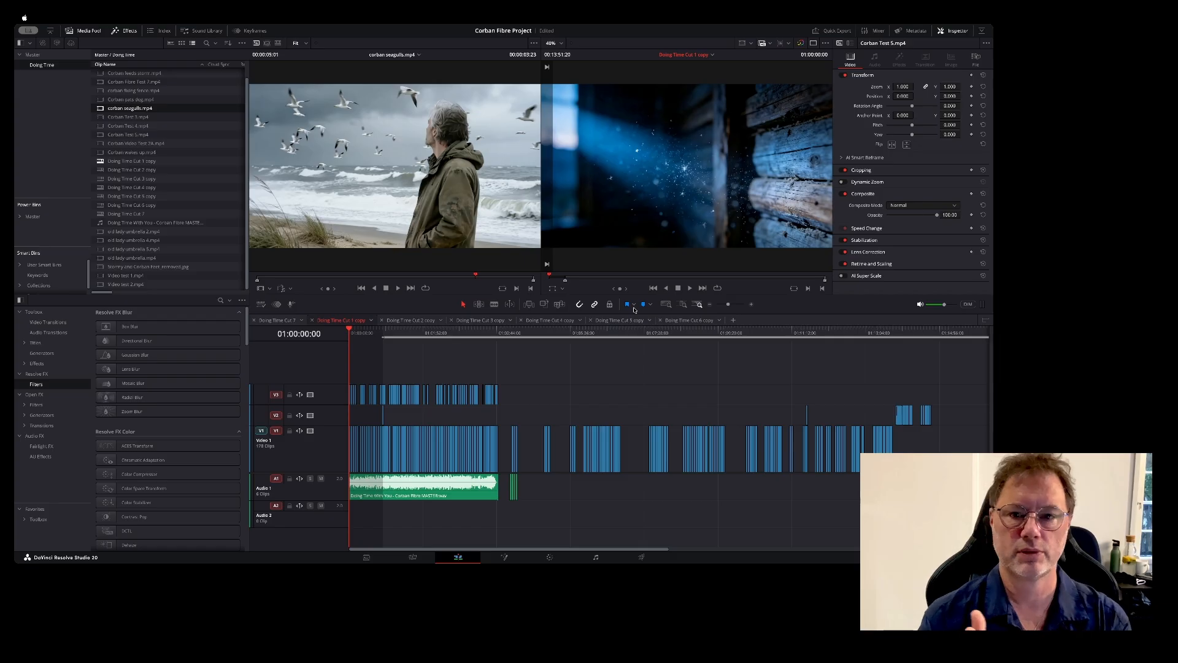
Step: Compare the Doing Time Cut 7 timeline with Doing Time Cut 1 copy and examine how the latter's clips are laid out
click(278, 320)
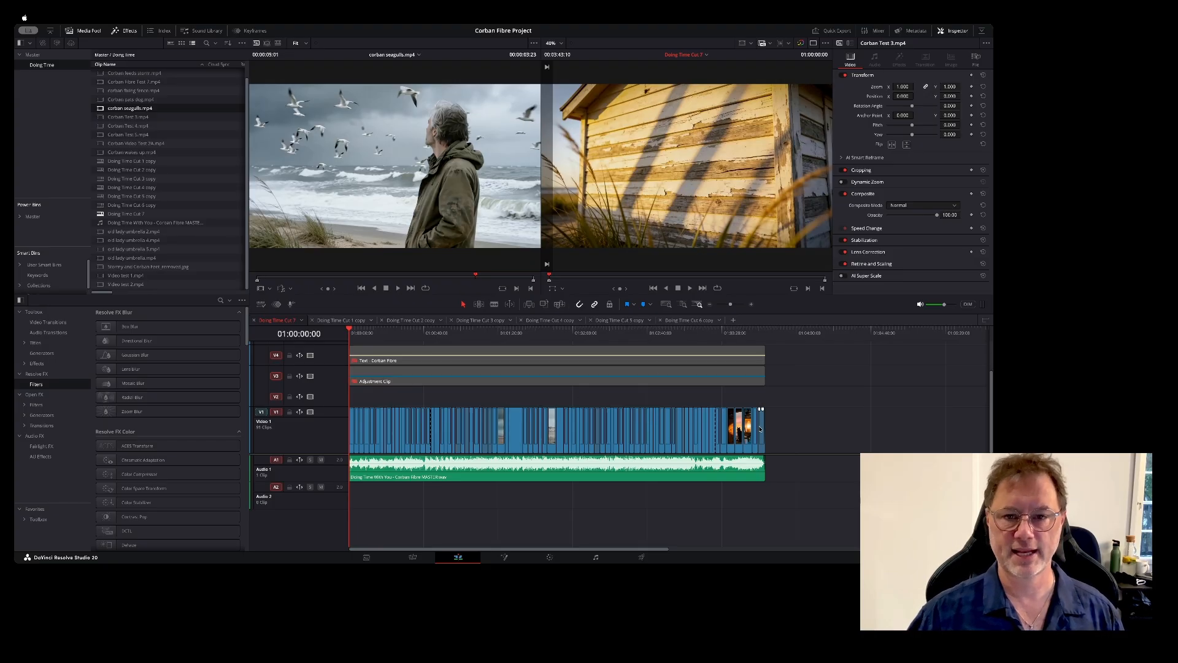
click(333, 320)
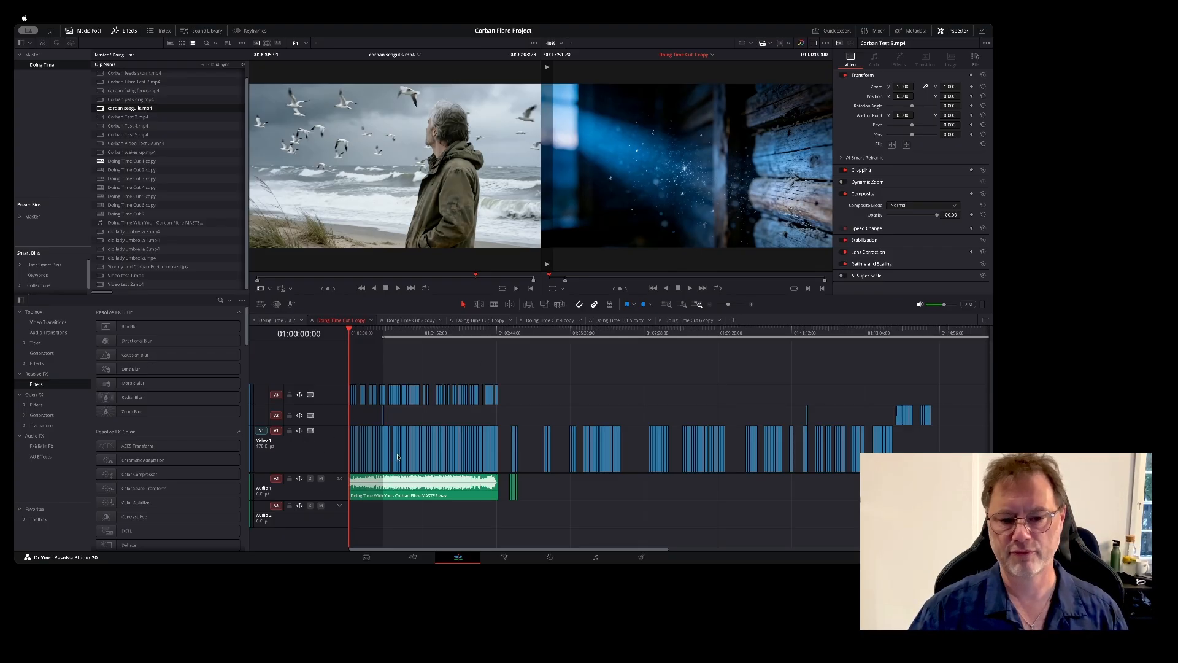
drag(721, 306, 738, 306)
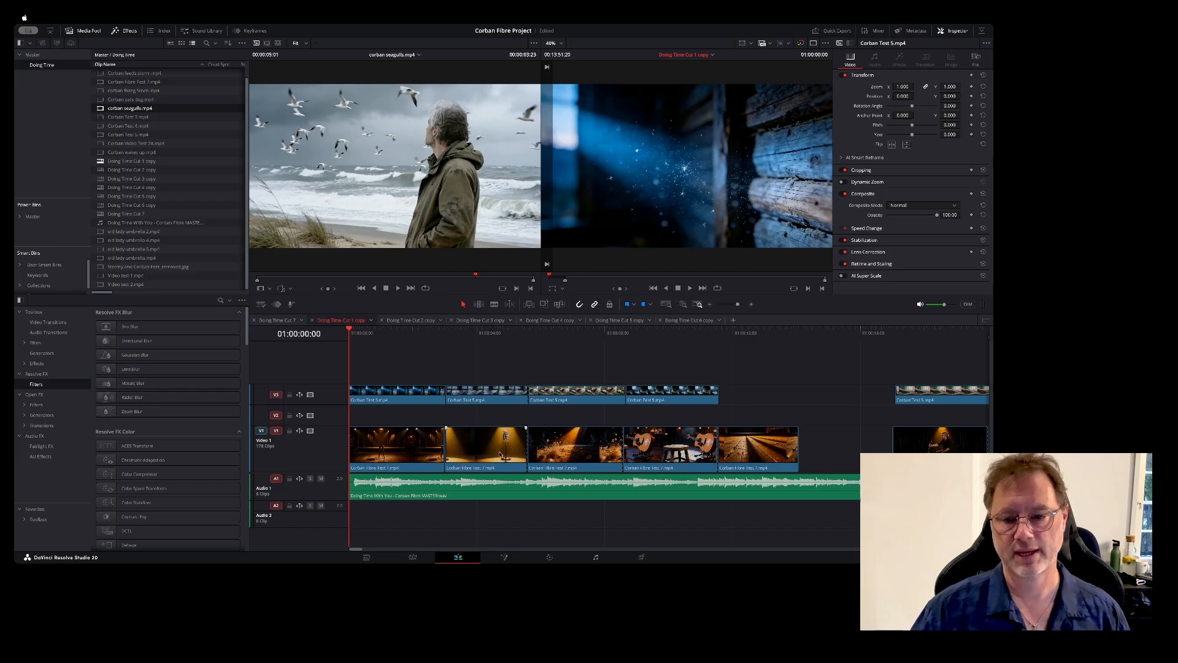
scroll(943, 449, right, 10)
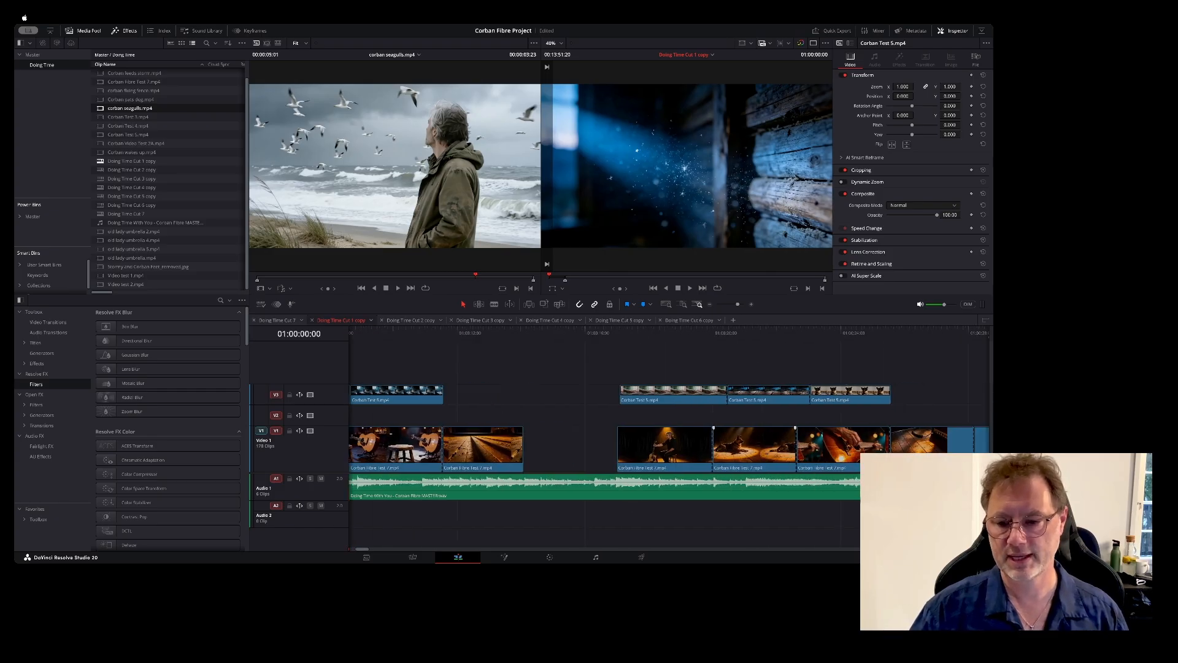
scroll(780, 465, right, 3)
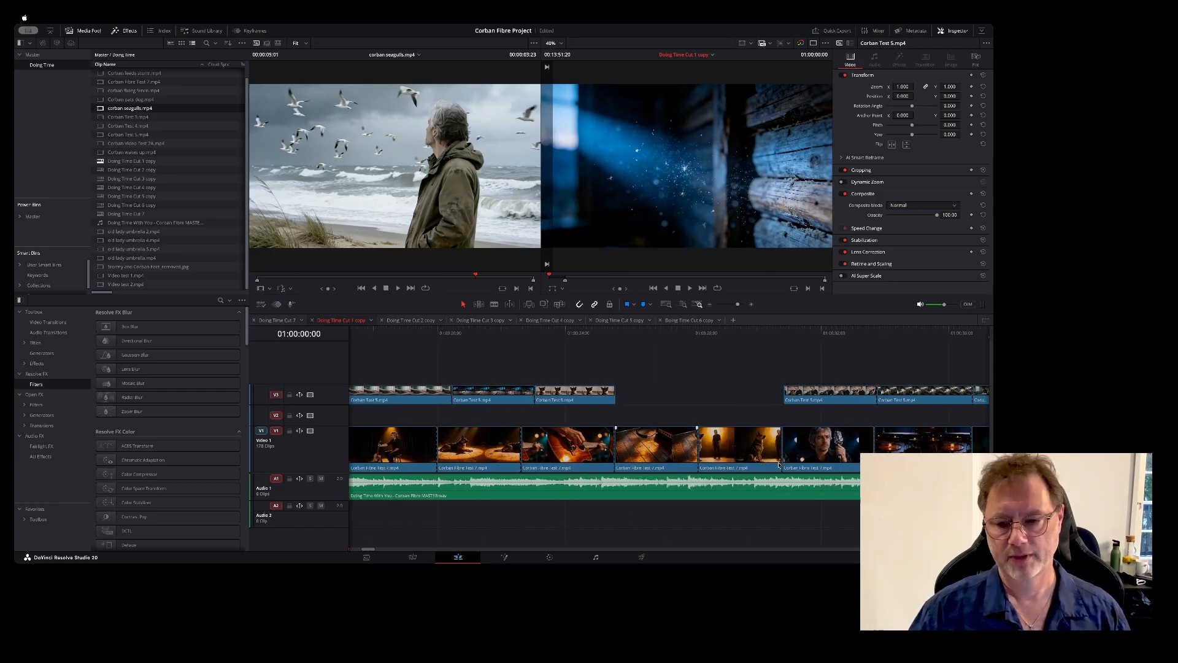
scroll(779, 465, right, 3)
scroll(780, 464, right, 7)
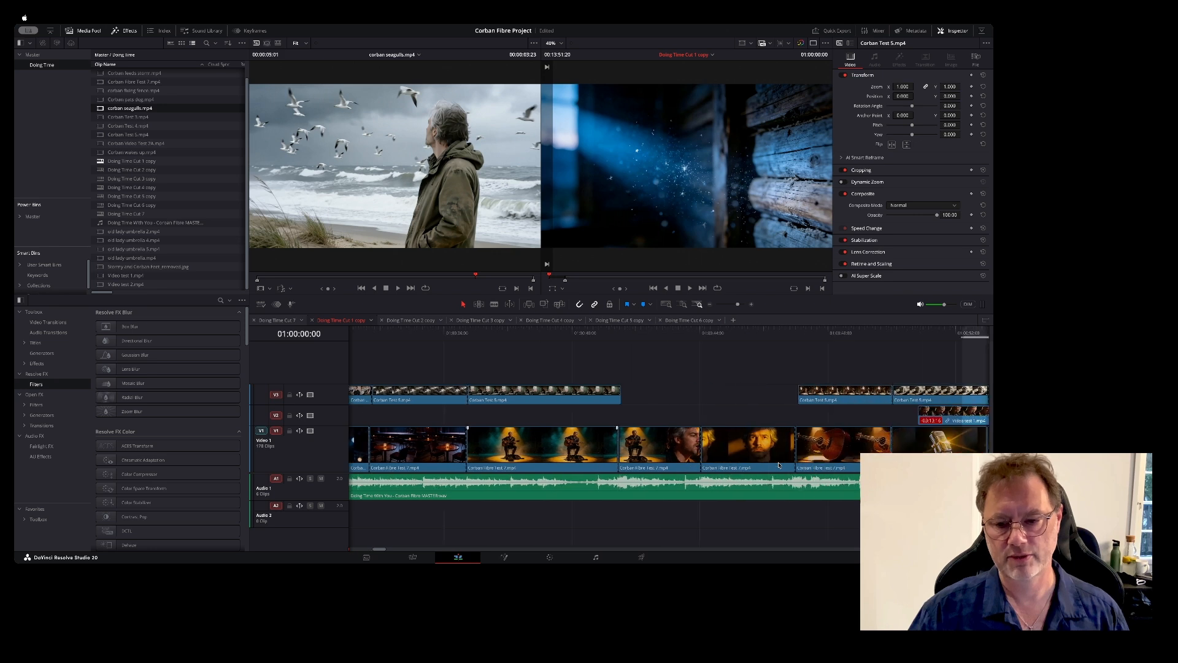
scroll(780, 464, right, 8)
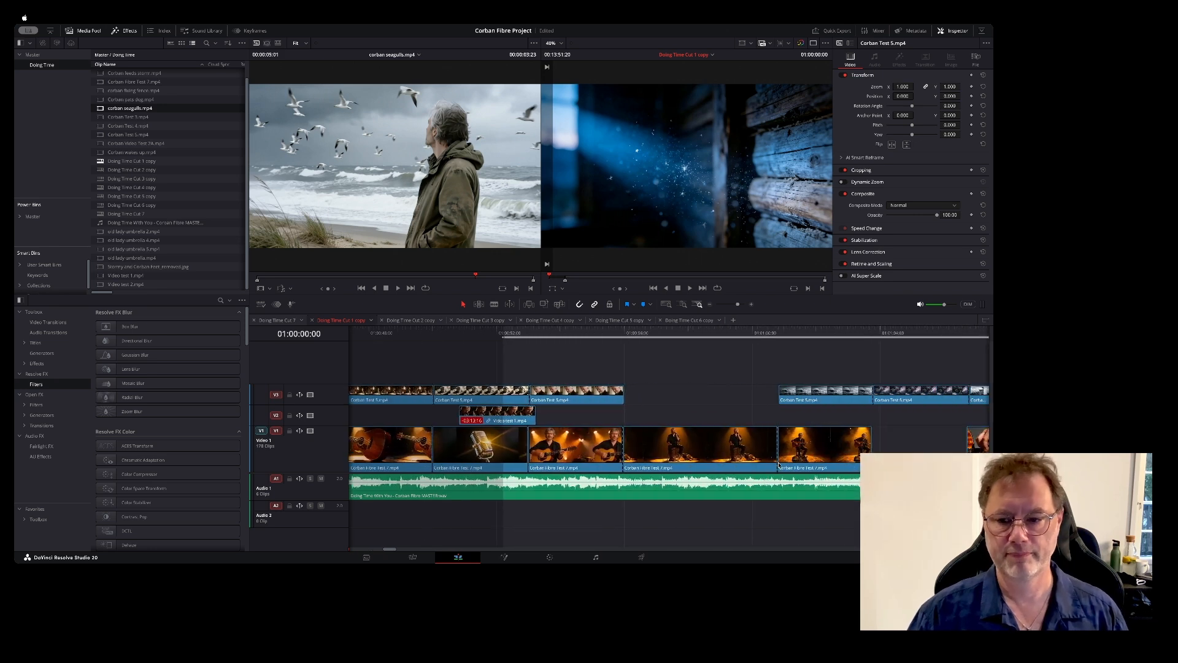
scroll(779, 465, right, 13)
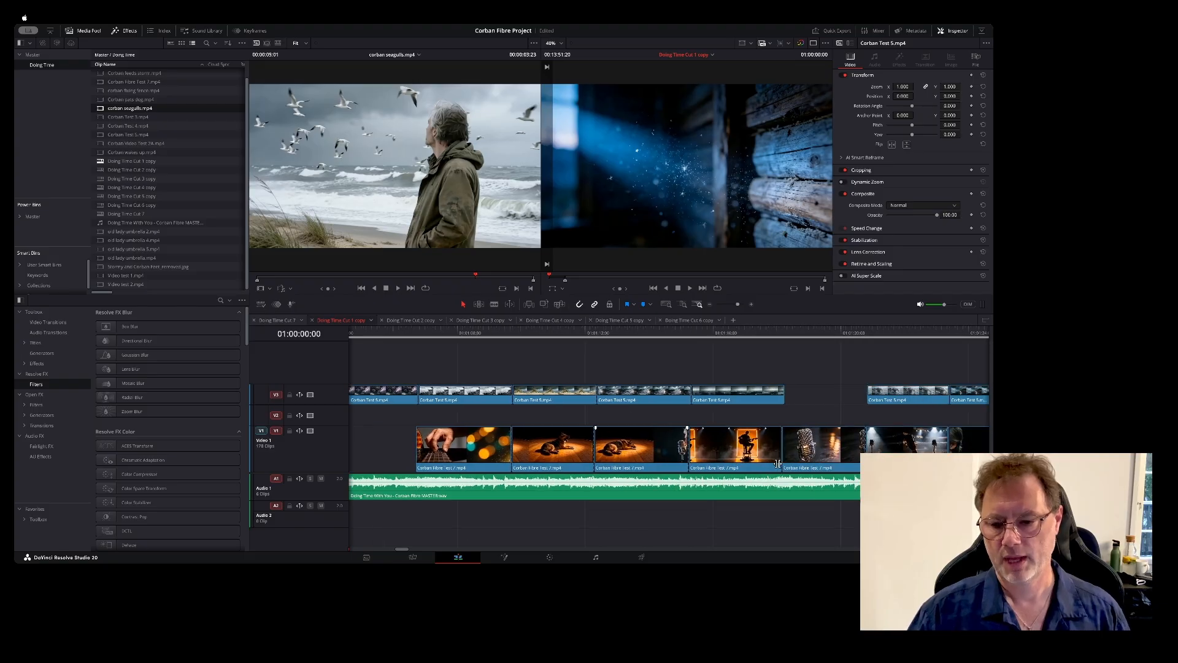
scroll(778, 465, left, 20)
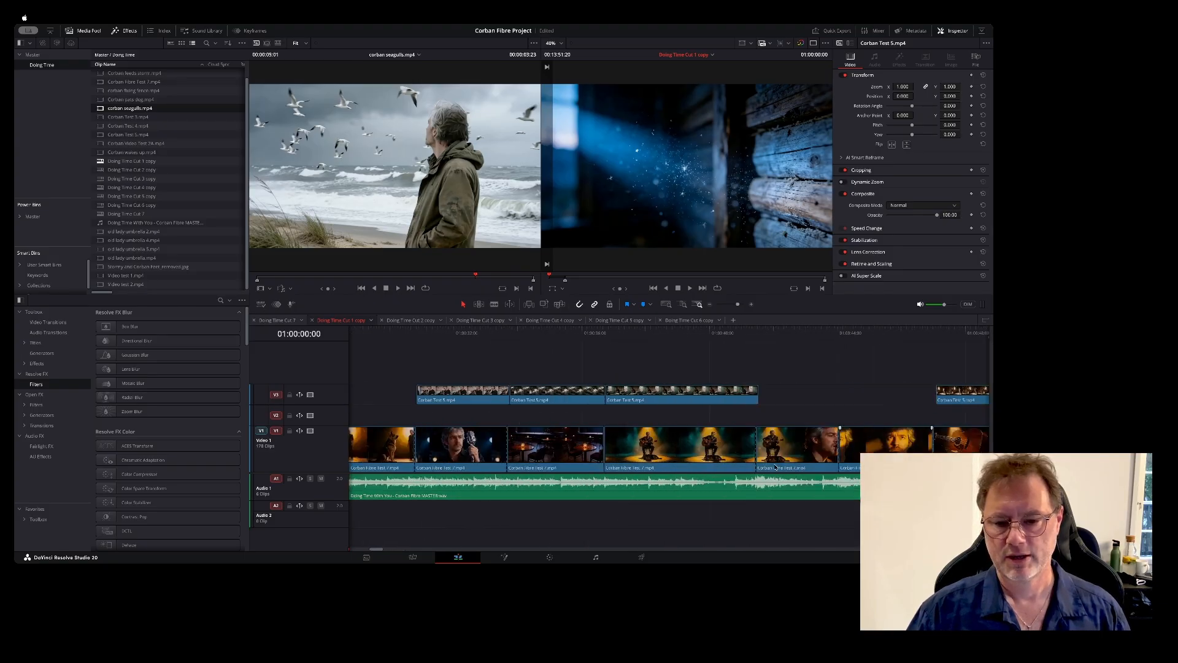
drag(738, 305, 731, 307)
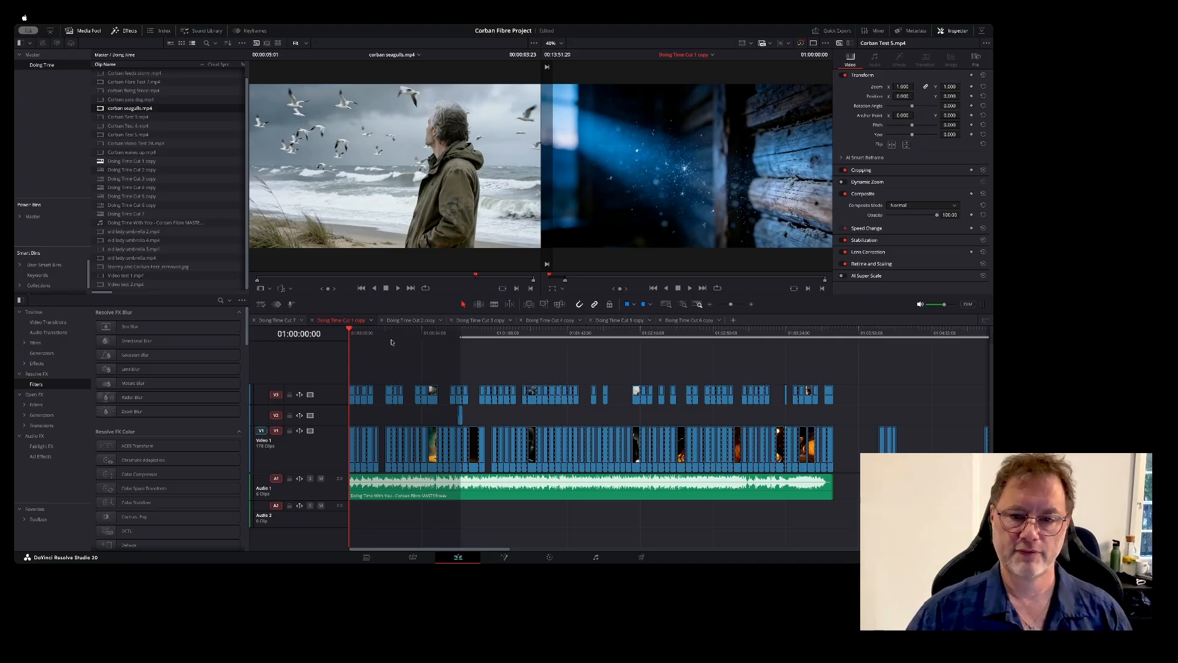
Step: Switch to single-viewer mode and enlarge the viewer area above the timeline
click(813, 44)
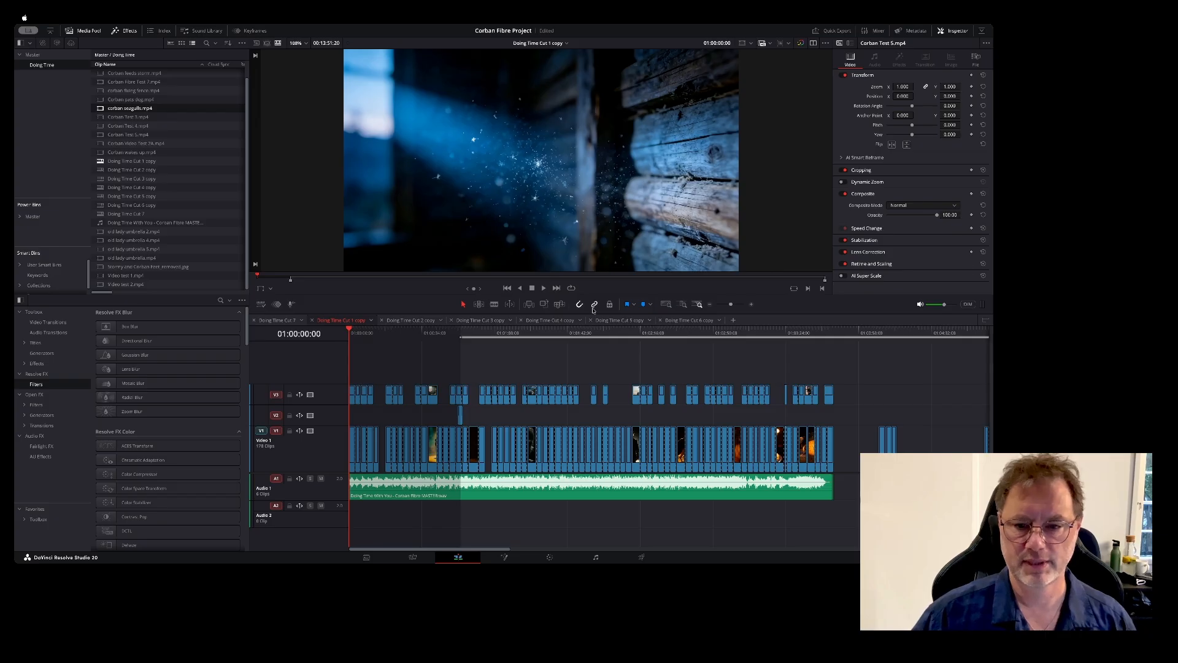
drag(587, 313, 585, 324)
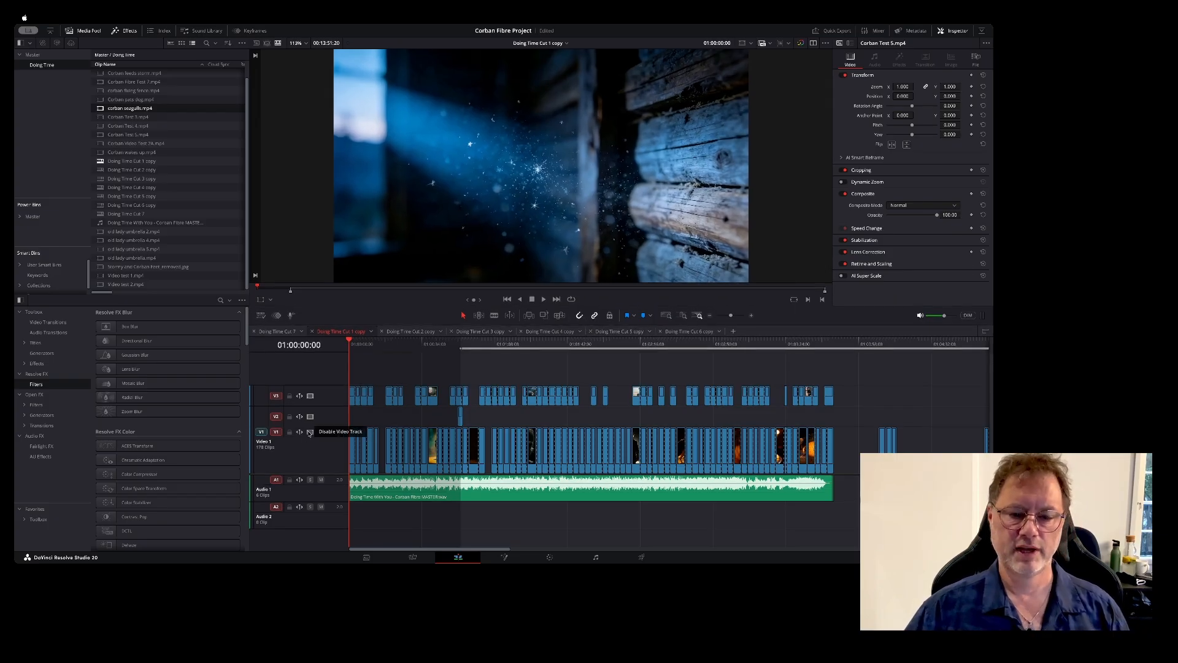
Step: Disable video track V3 and review the underlying performance footage from the start, playing it from 01:00:50:20
click(310, 395)
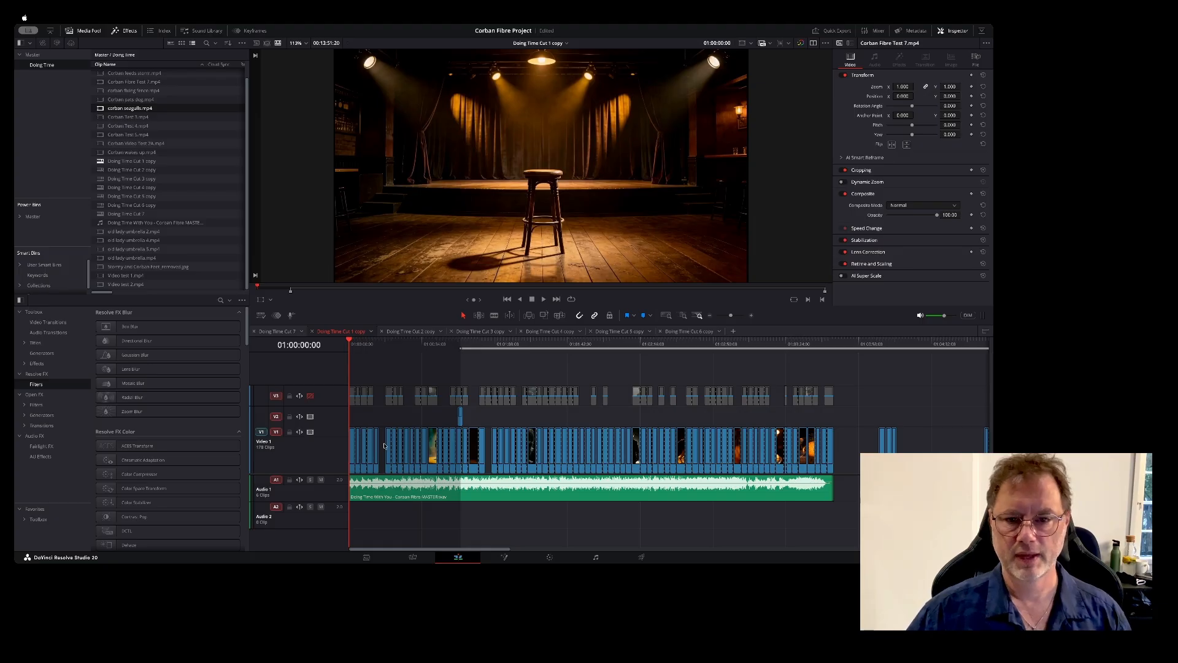
drag(346, 338, 459, 342)
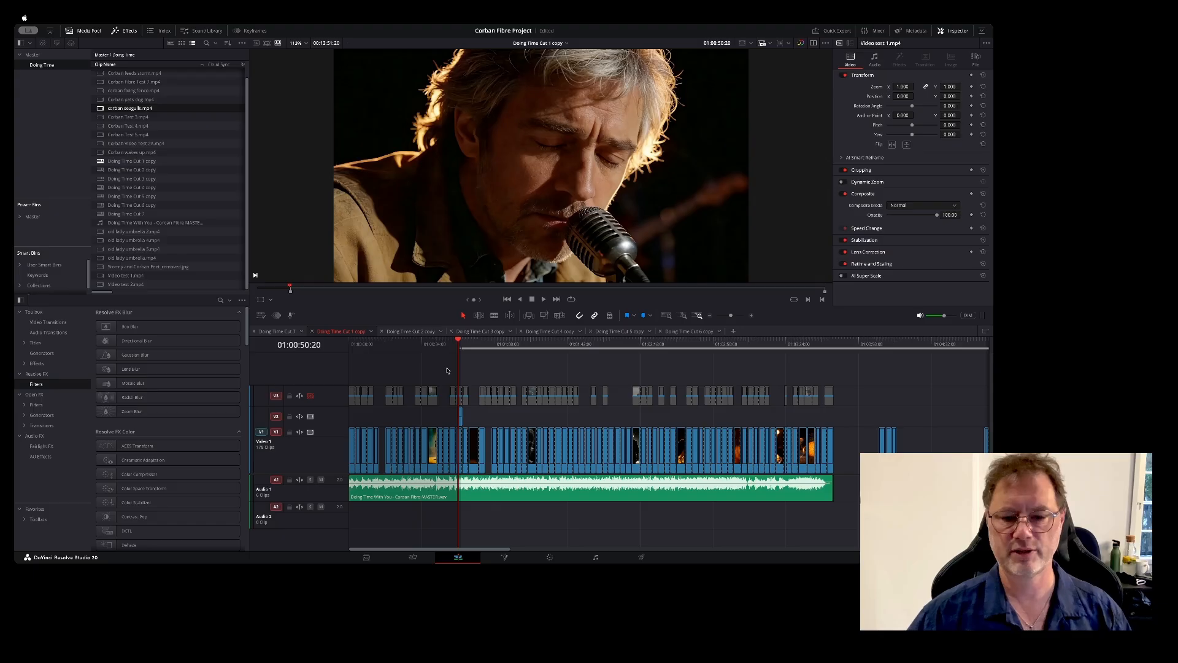
key(space)
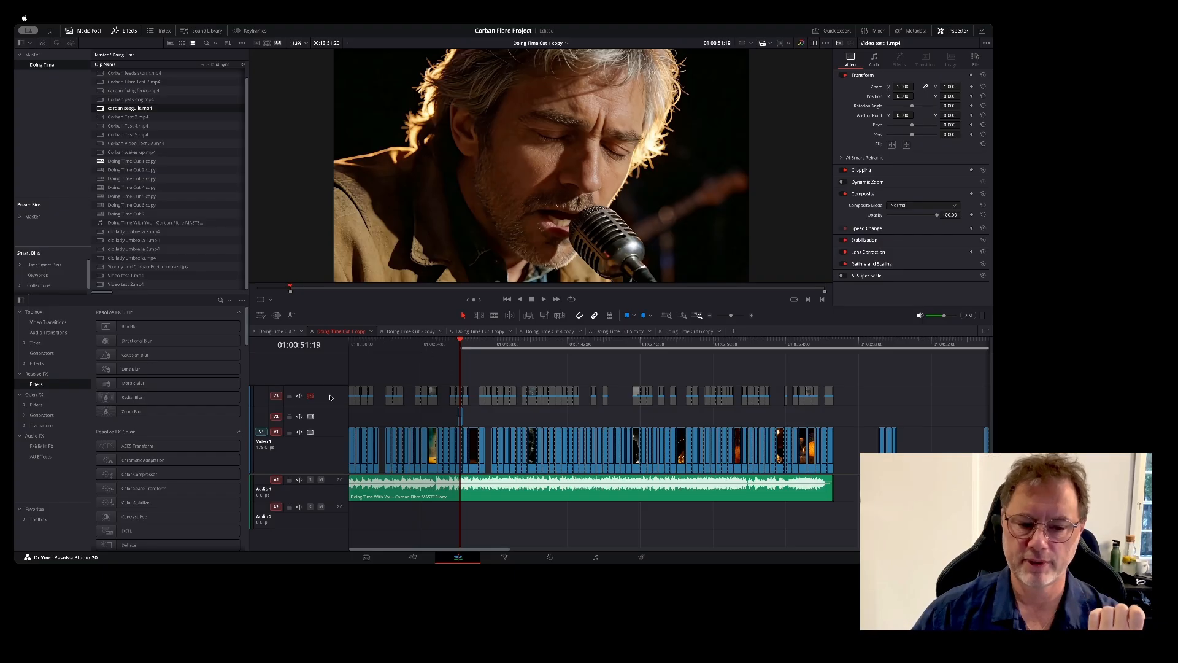
Step: Re-enable video track V3 and play the cut from 01:00:00:00
click(310, 396)
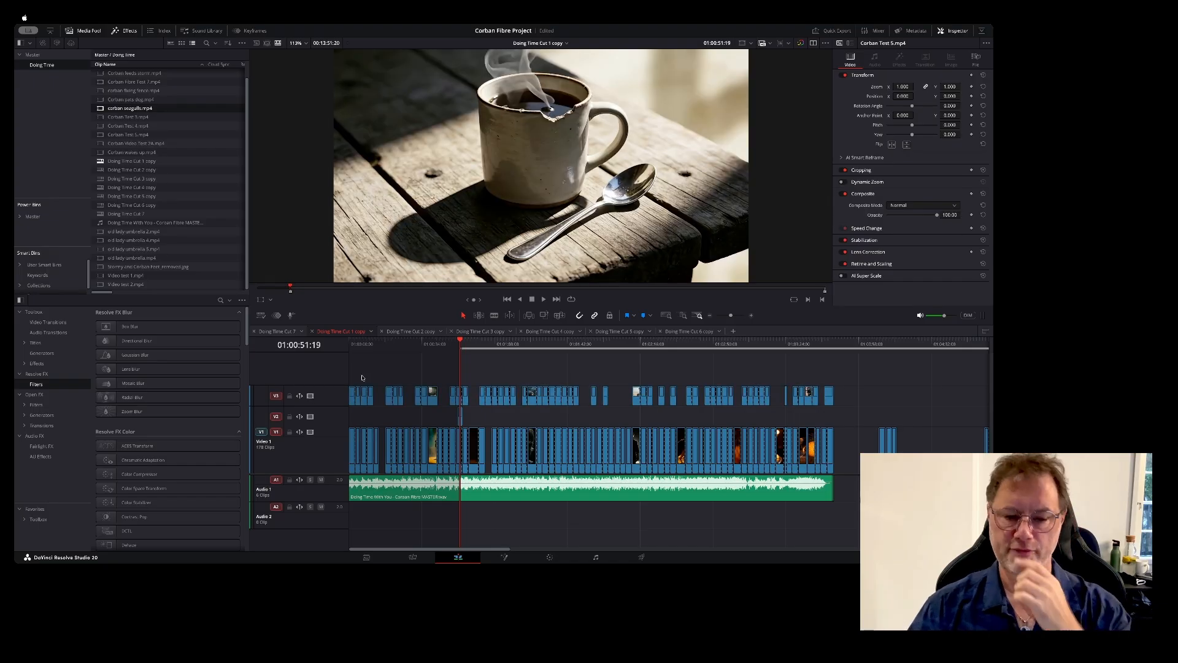
click(355, 343)
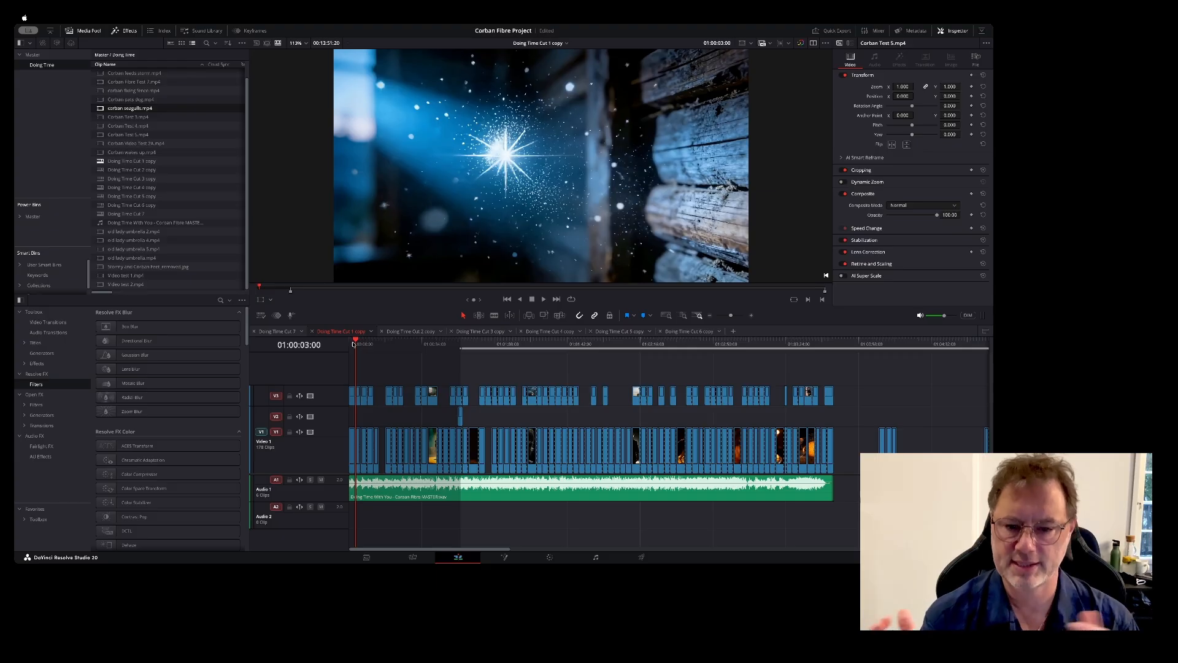
click(348, 344)
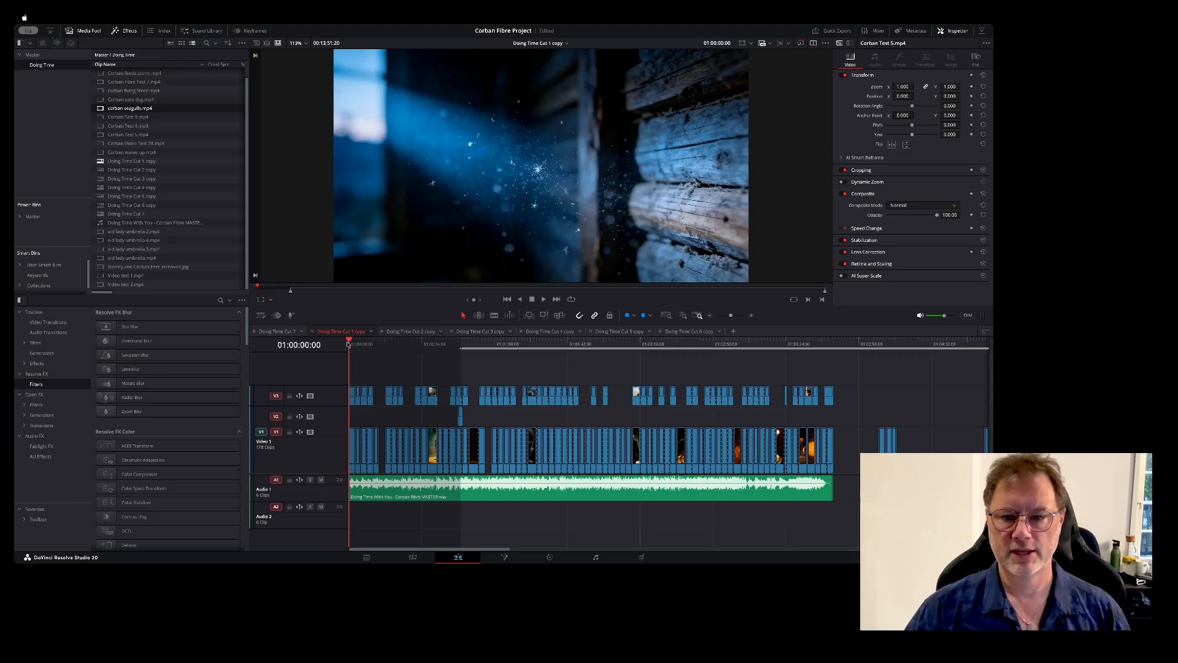
key(space)
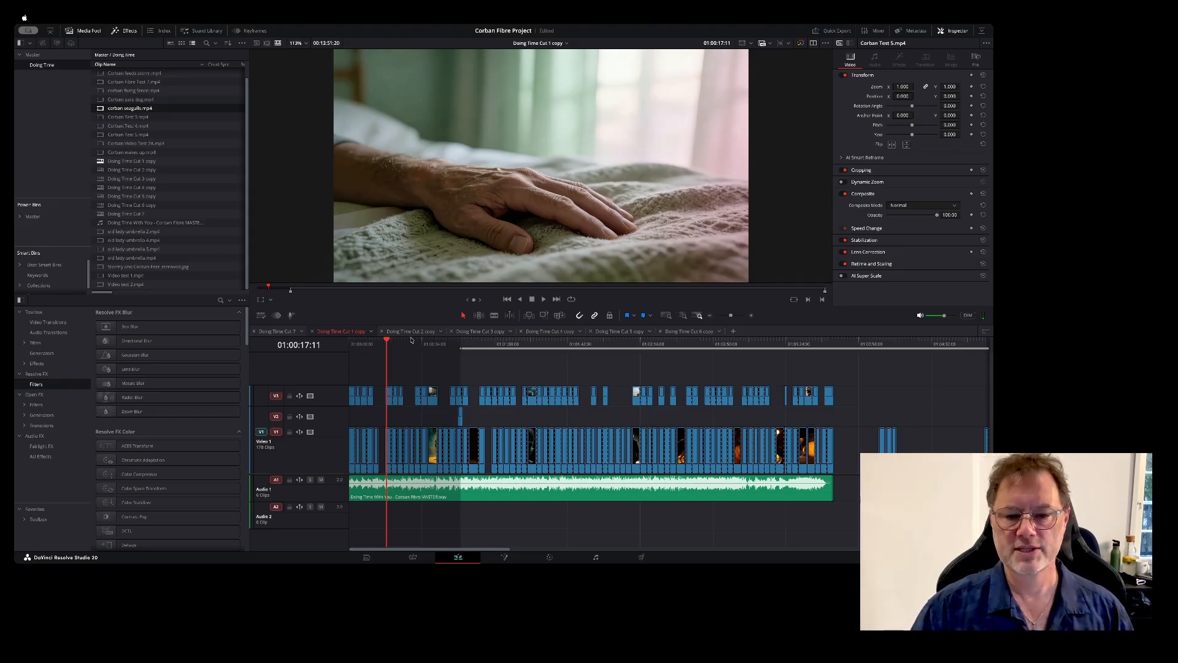
Step: Scrub through the first minute, play the beach and dog sequence from about 01:01:27, and check the shot at 01:01:42:08
mouse_move(377, 342)
mouse_down()
mouse_move(351, 342)
mouse_move(363, 343)
mouse_up()
mouse_move(435, 344)
mouse_down()
mouse_move(460, 342)
mouse_move(450, 341)
mouse_up()
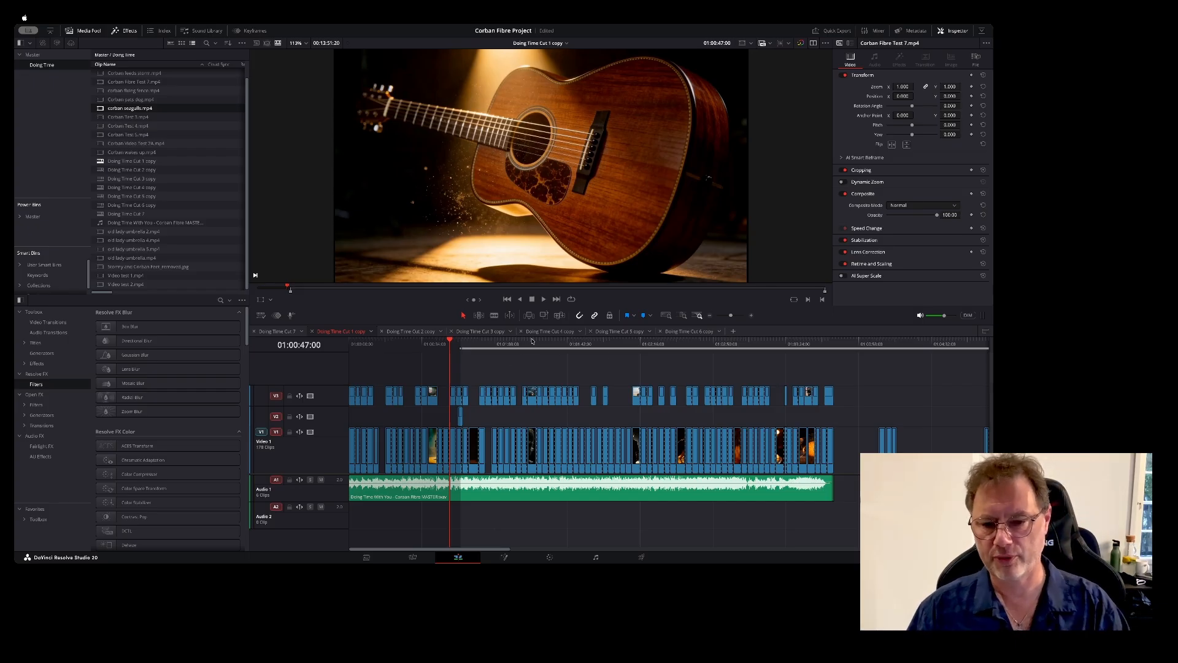
click(542, 343)
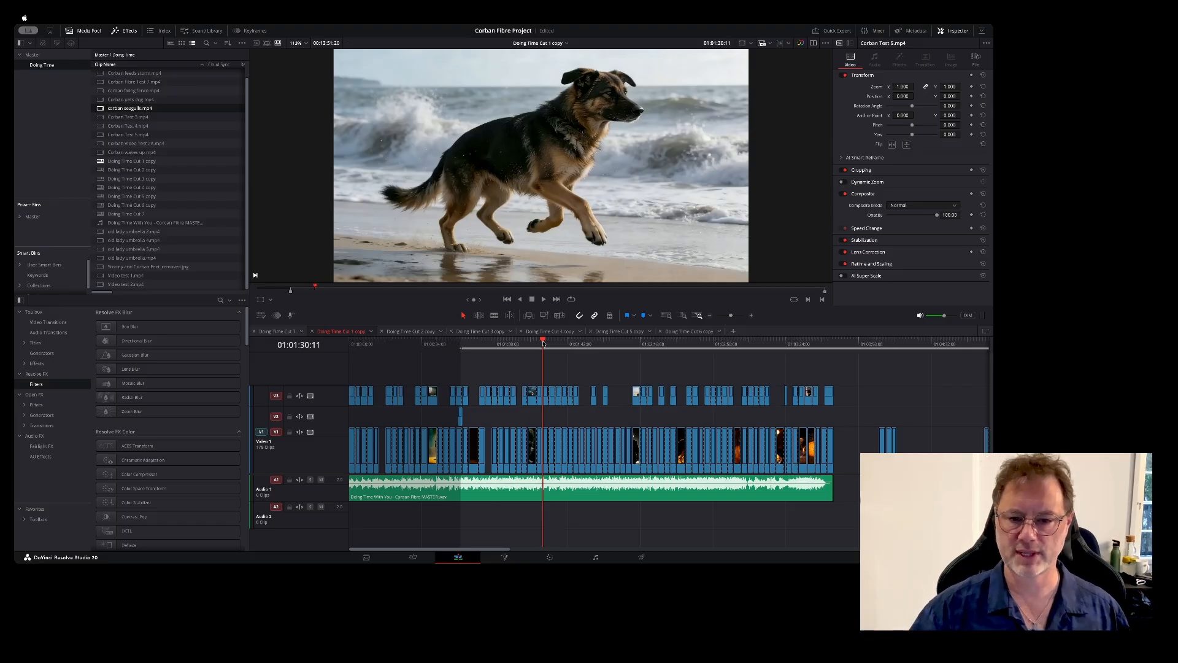
click(533, 343)
key(space)
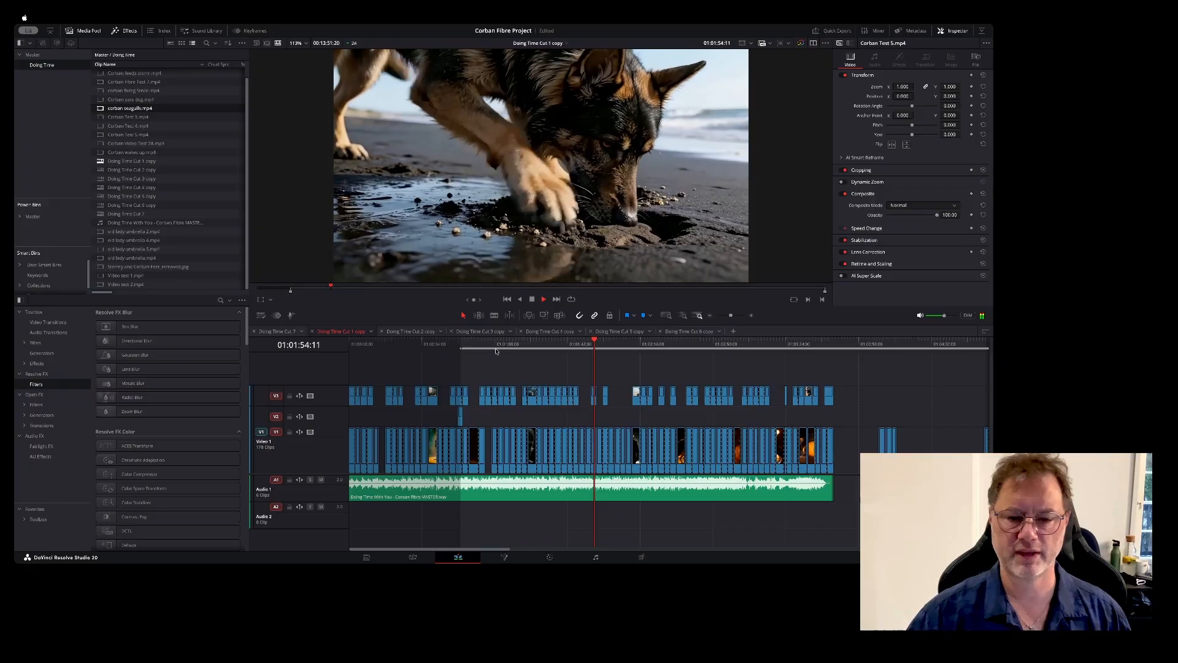
key(space)
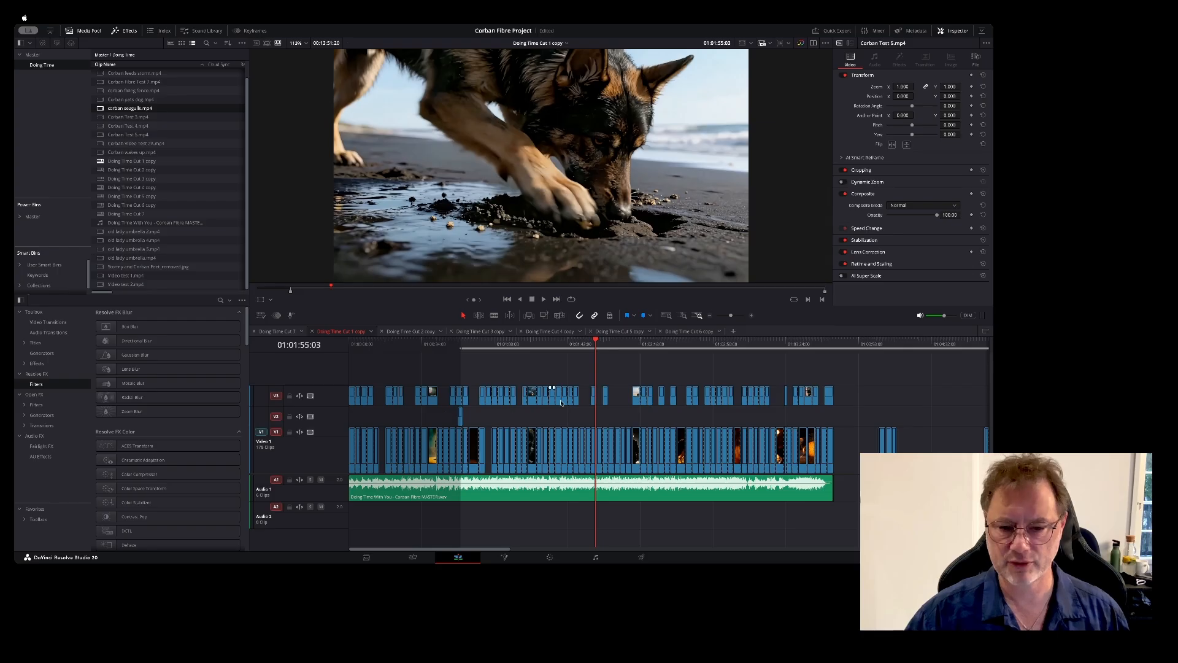
drag(591, 349, 570, 345)
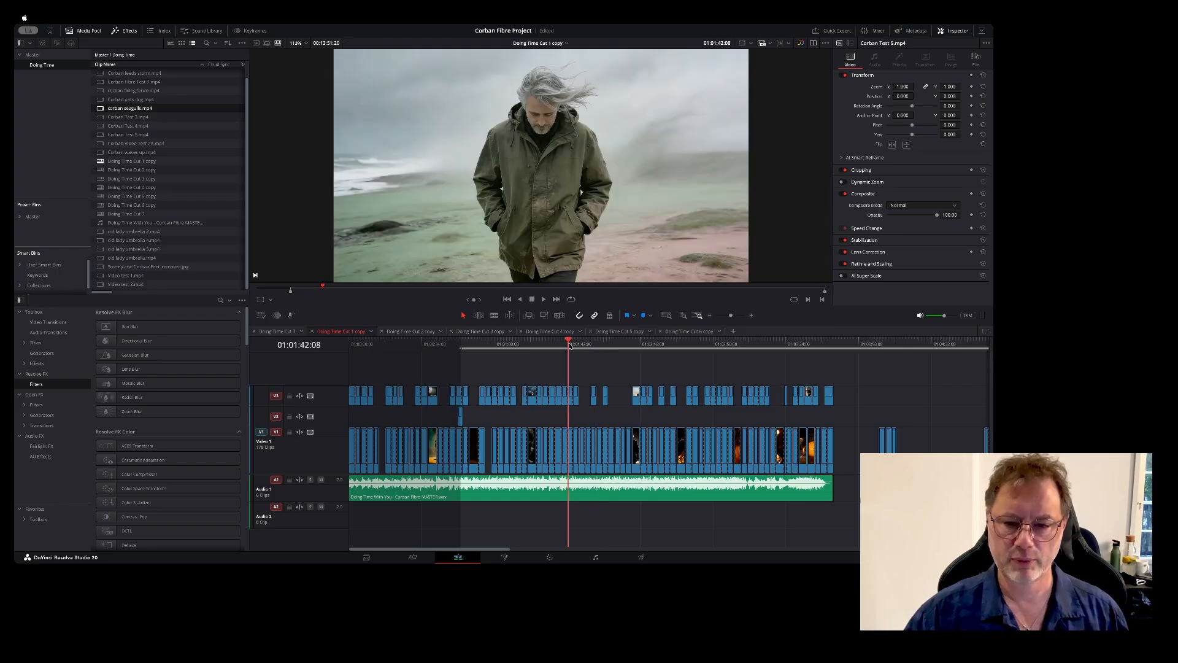
Step: Examine the end of the main cut at 01:03:28:03 and the spare clips placed beyond it
drag(731, 316, 726, 316)
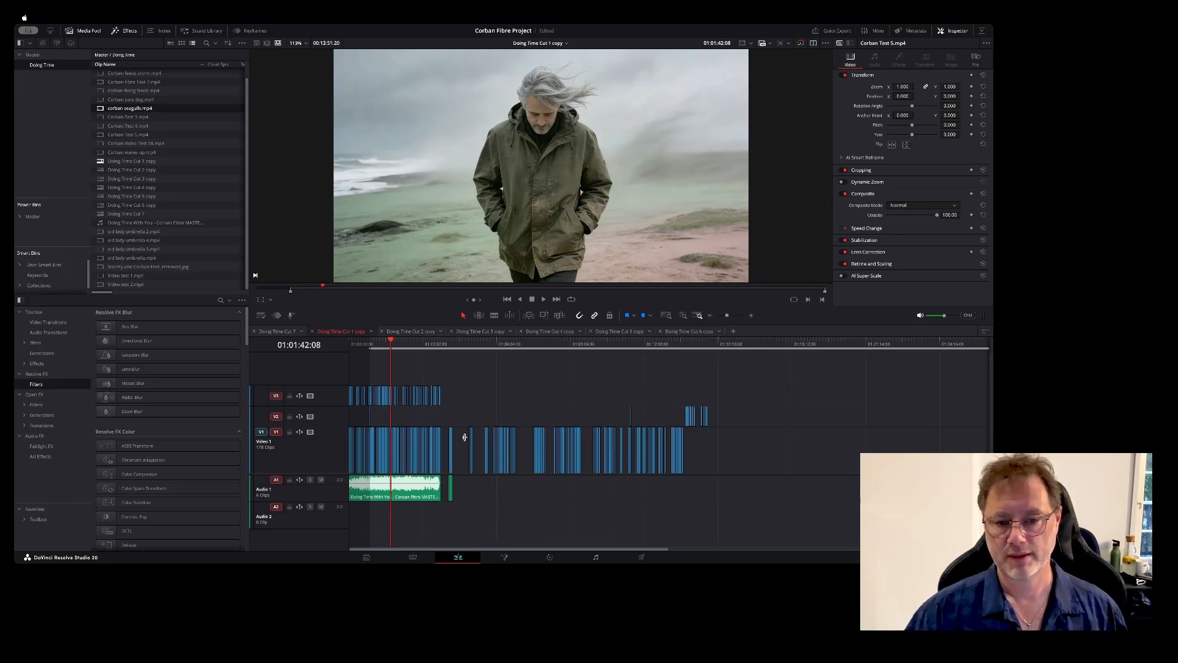
click(449, 344)
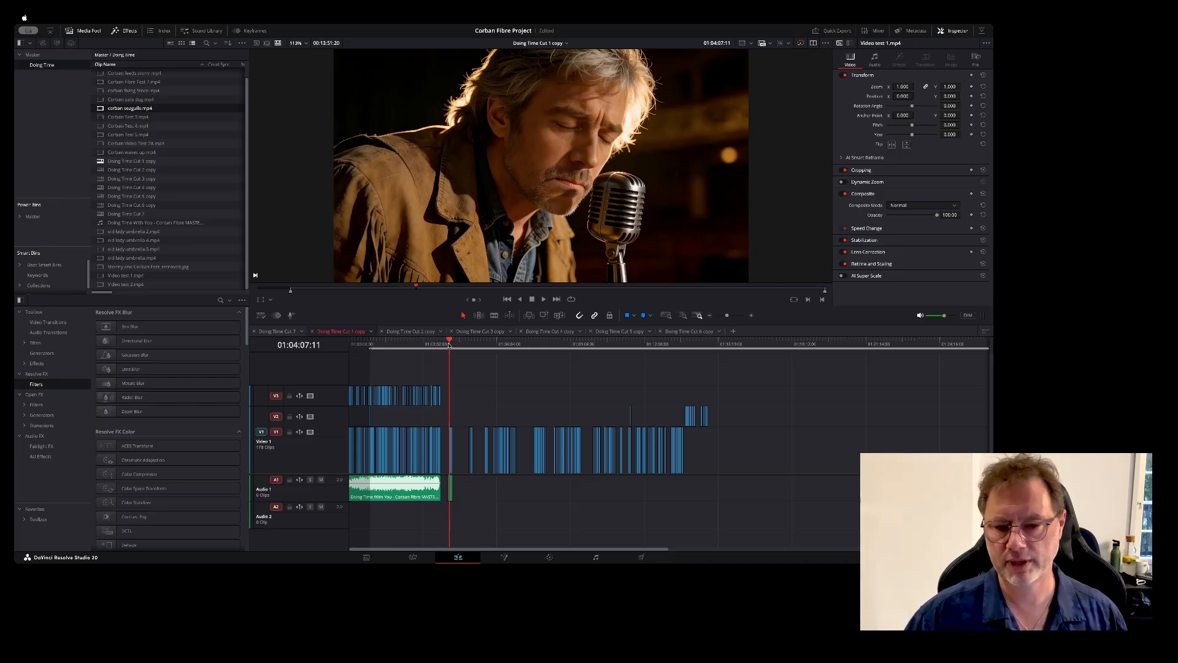
drag(728, 317, 735, 317)
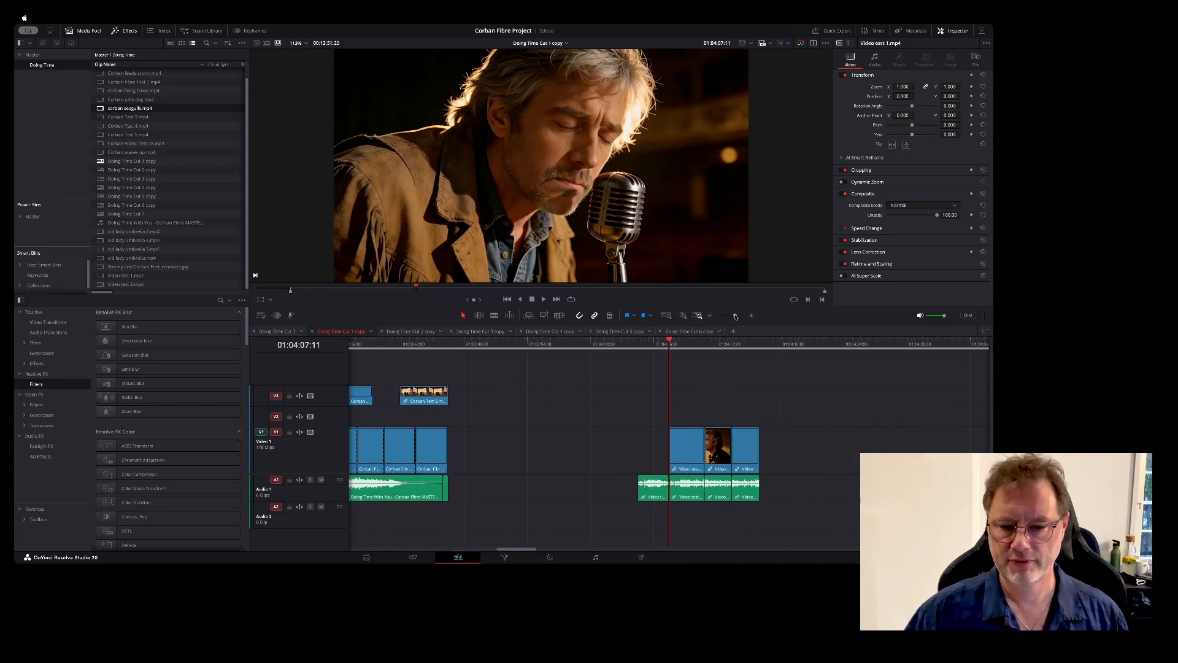
scroll(516, 420, left, 5)
click(484, 347)
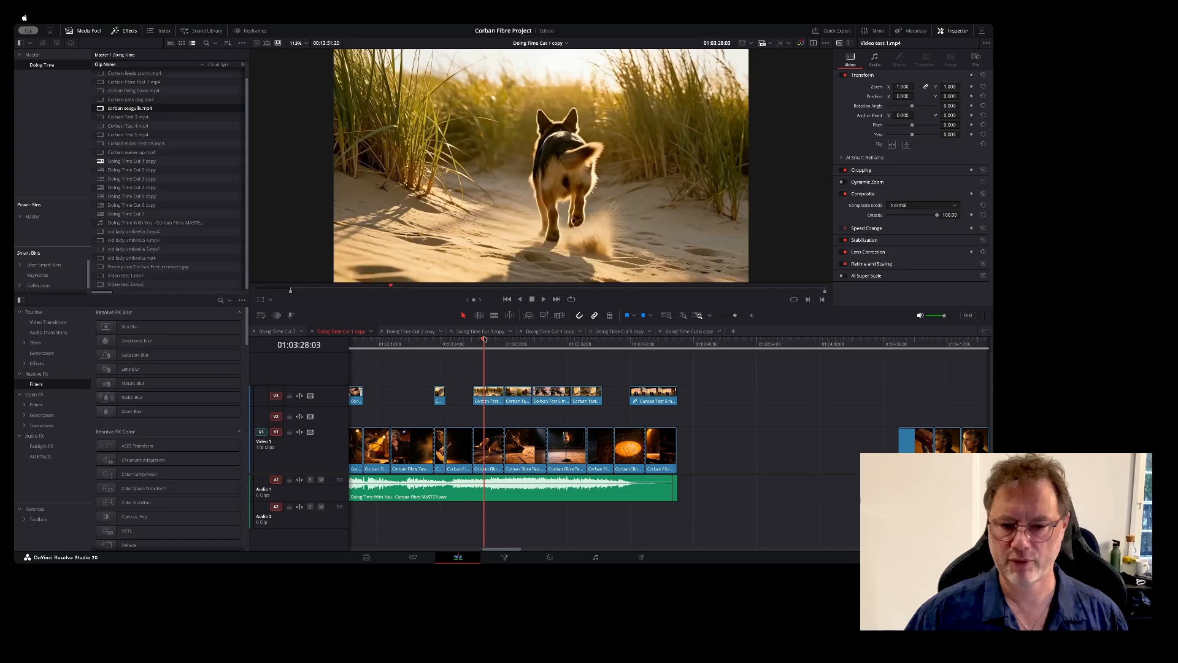
drag(734, 316, 740, 316)
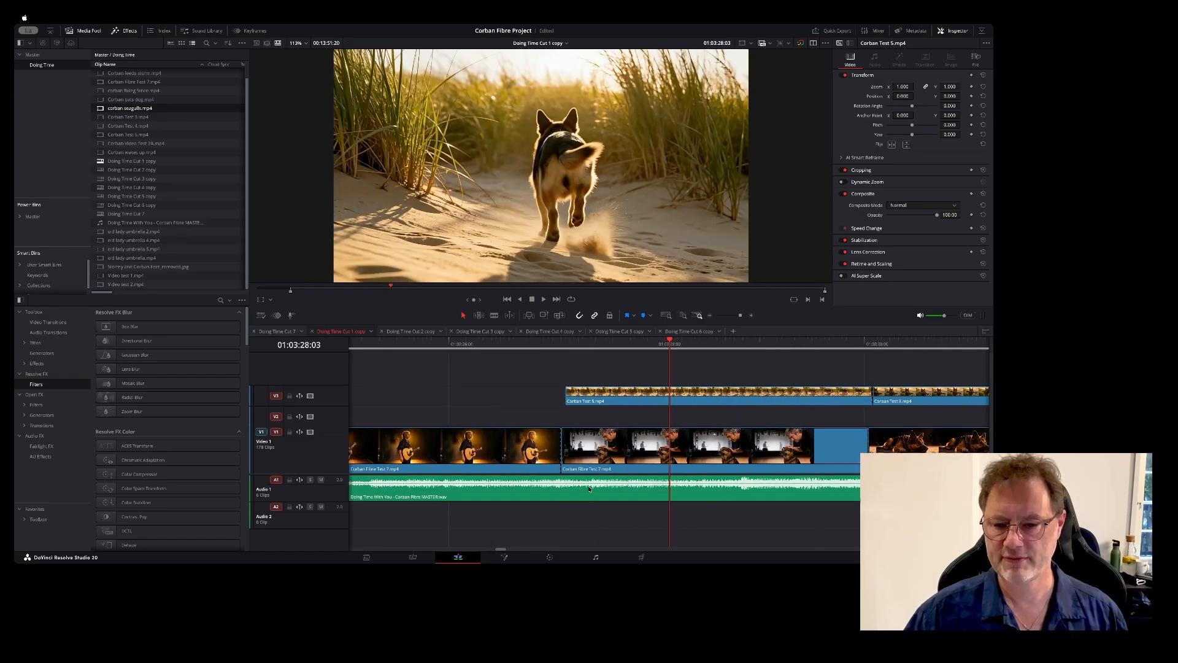
Step: Play the group of singer clips after the main cut, starting from 01:04:07:11
drag(742, 317, 731, 317)
click(744, 342)
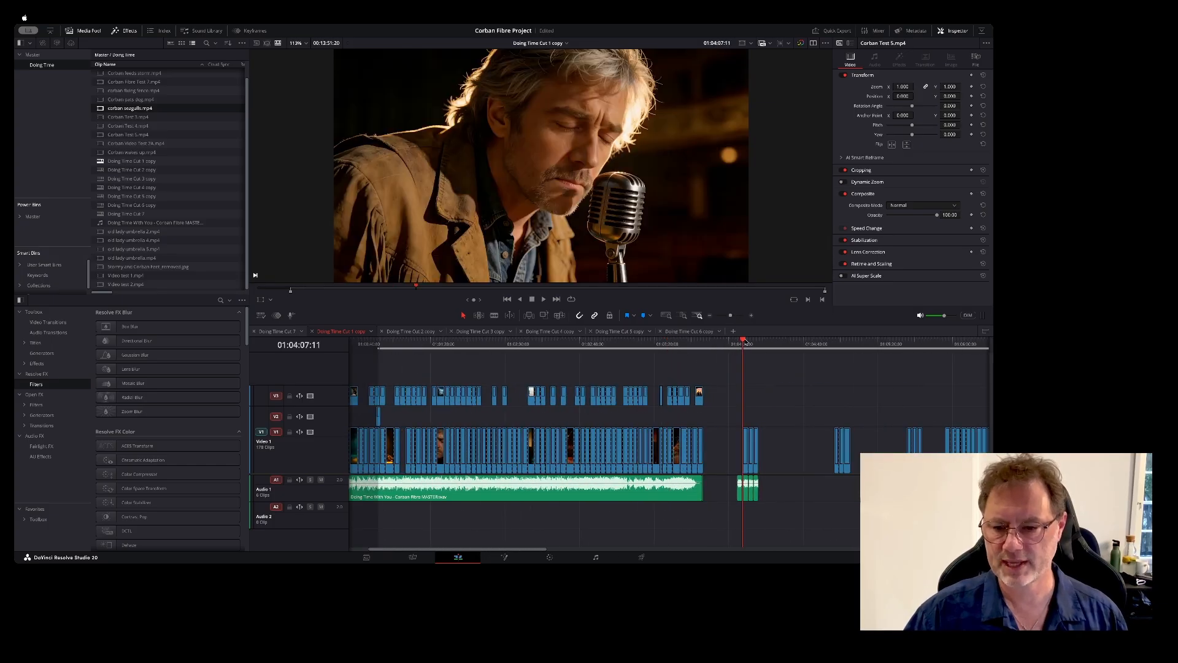
drag(731, 317, 738, 317)
scroll(719, 417, right, 5)
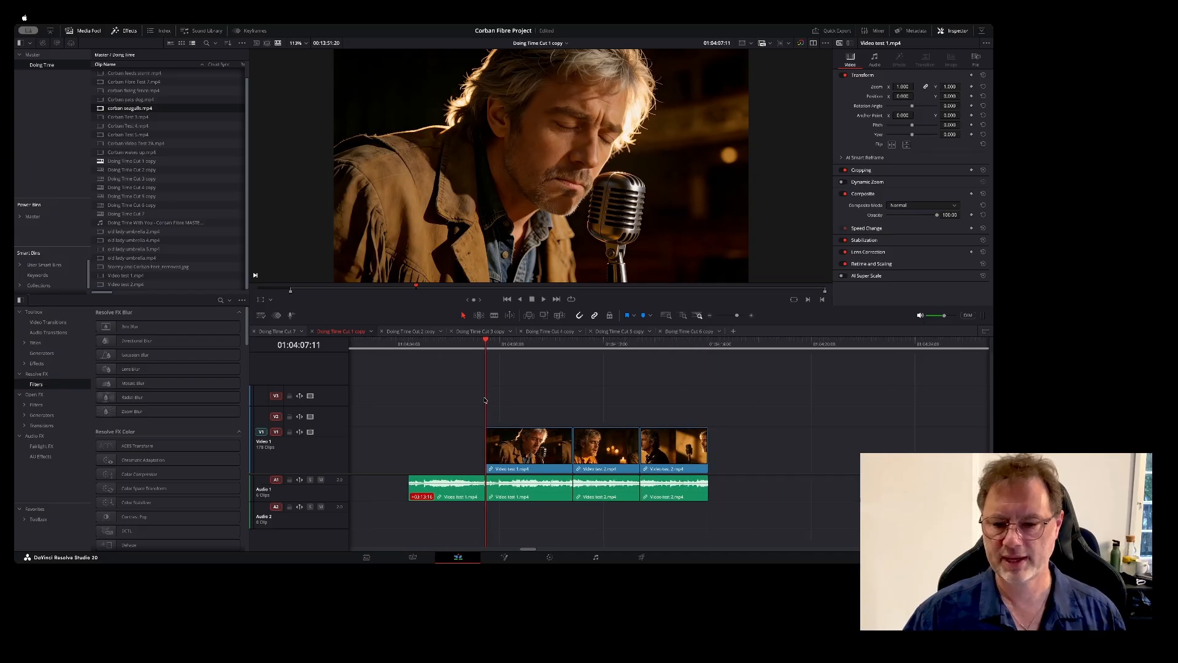
key(space)
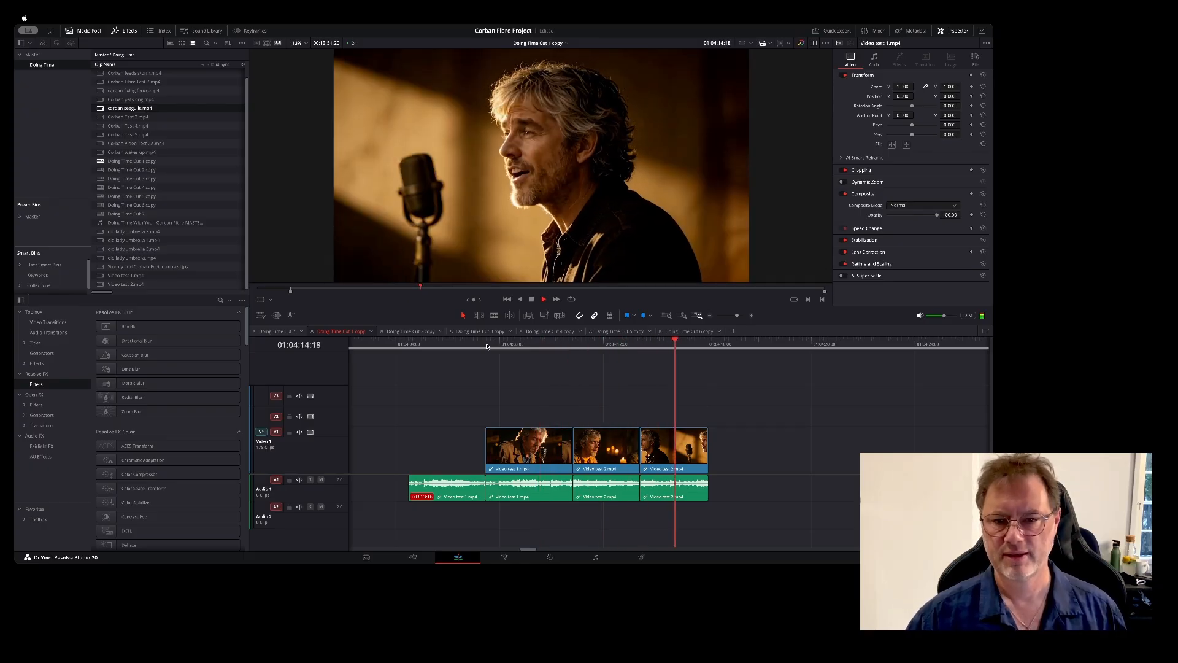
key(space)
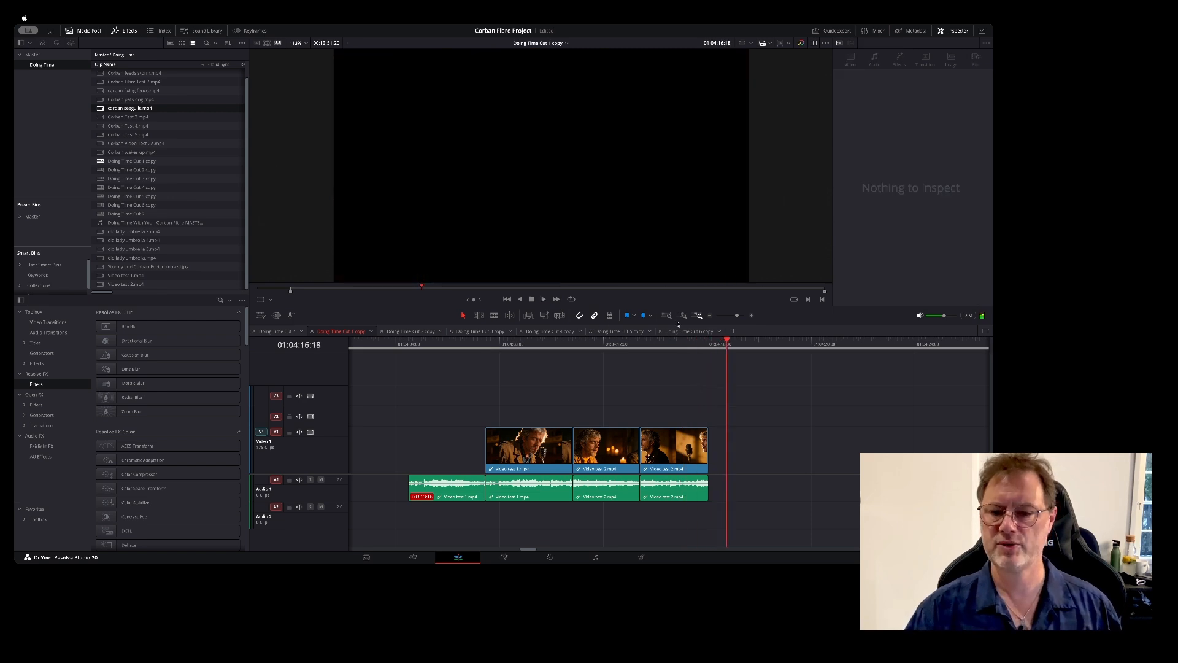
Step: Play the separate group of spare clips located around 01:05:40 on the timeline
drag(735, 317, 729, 316)
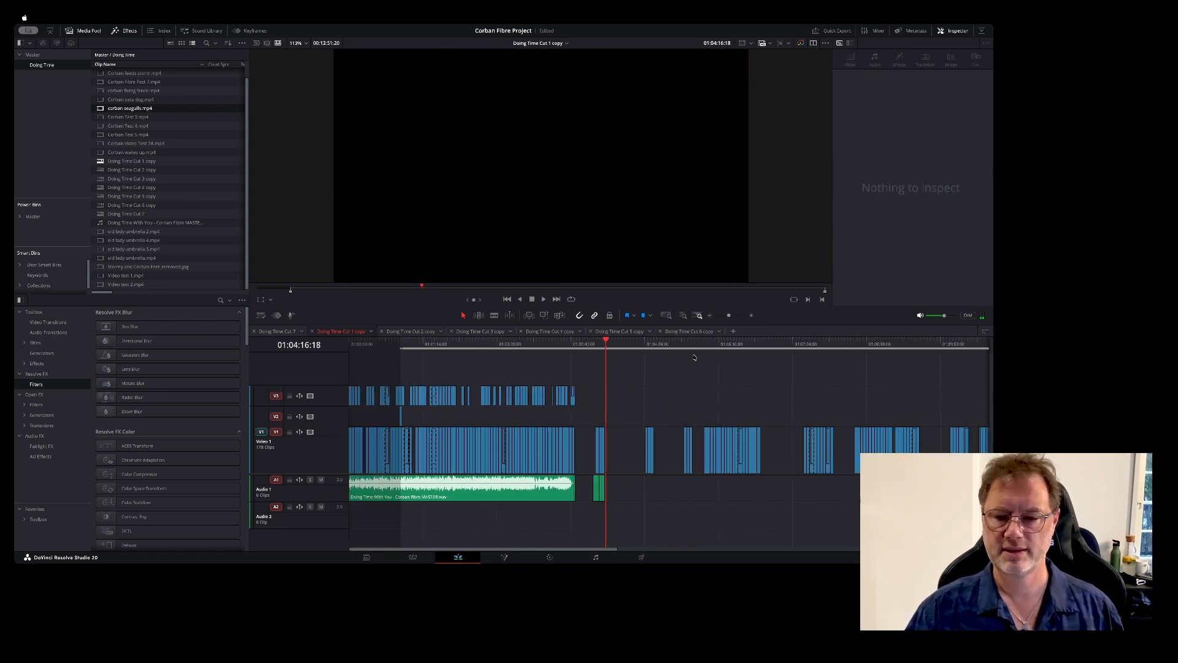
click(681, 344)
key(space)
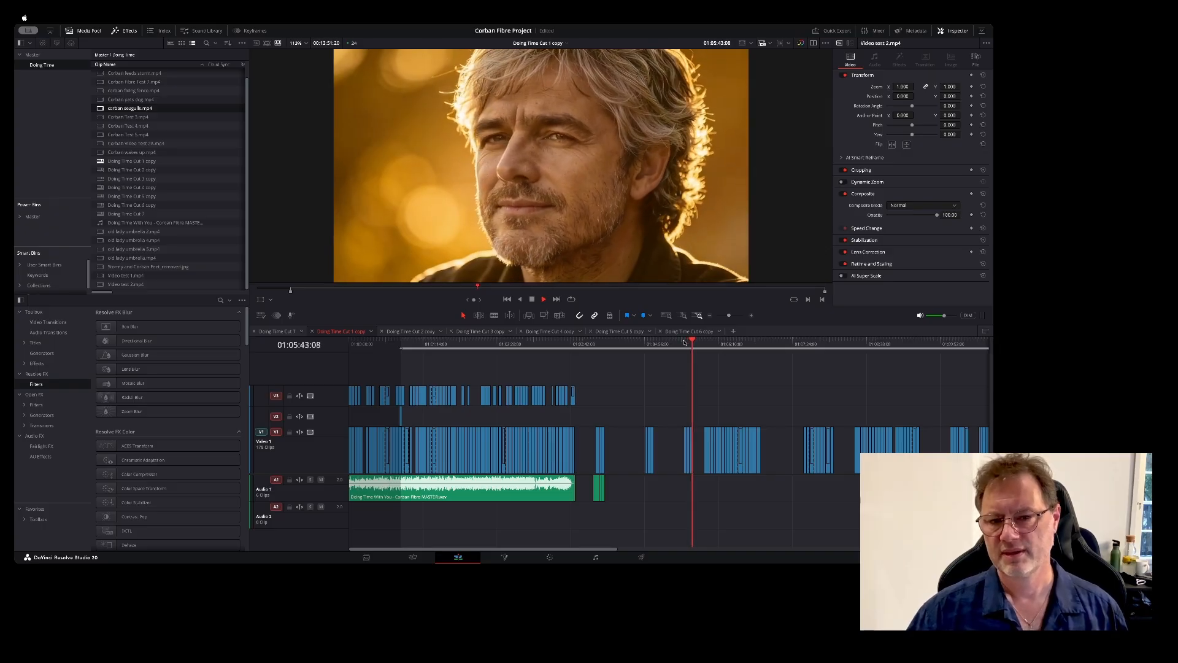
Step: Review the spare clip groups from the boots shot at 01:06:04:22 onward, playing the last group up to about 01:09:04
click(713, 344)
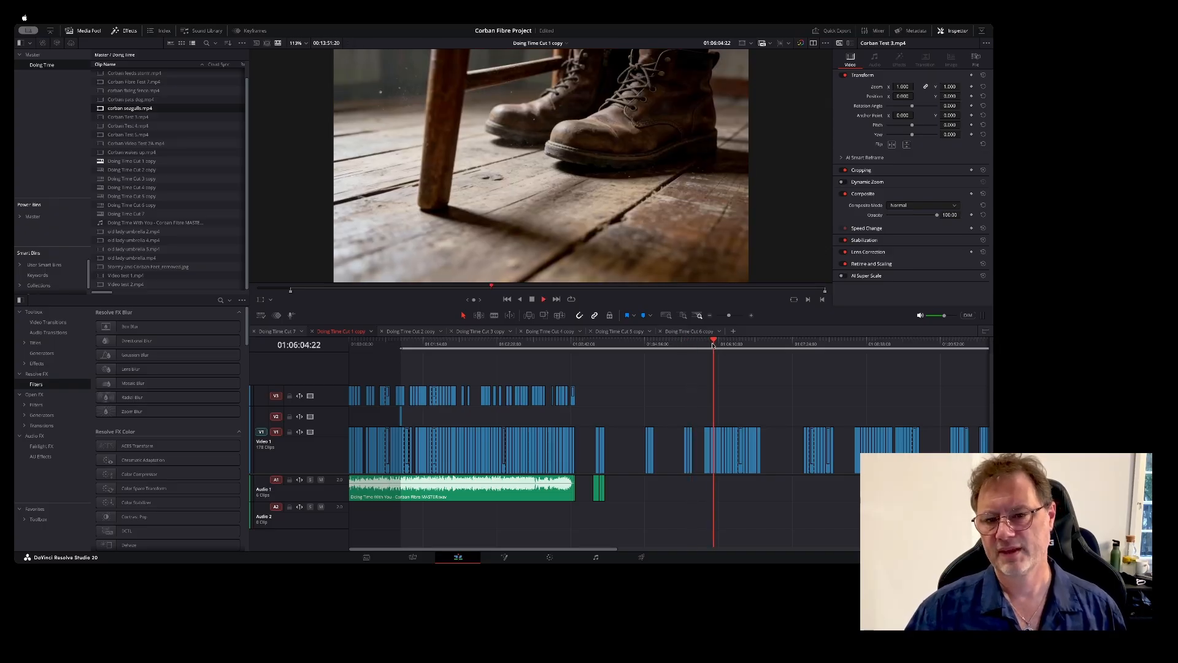
drag(729, 315, 731, 315)
click(832, 345)
drag(656, 345, 758, 348)
click(763, 349)
key(space)
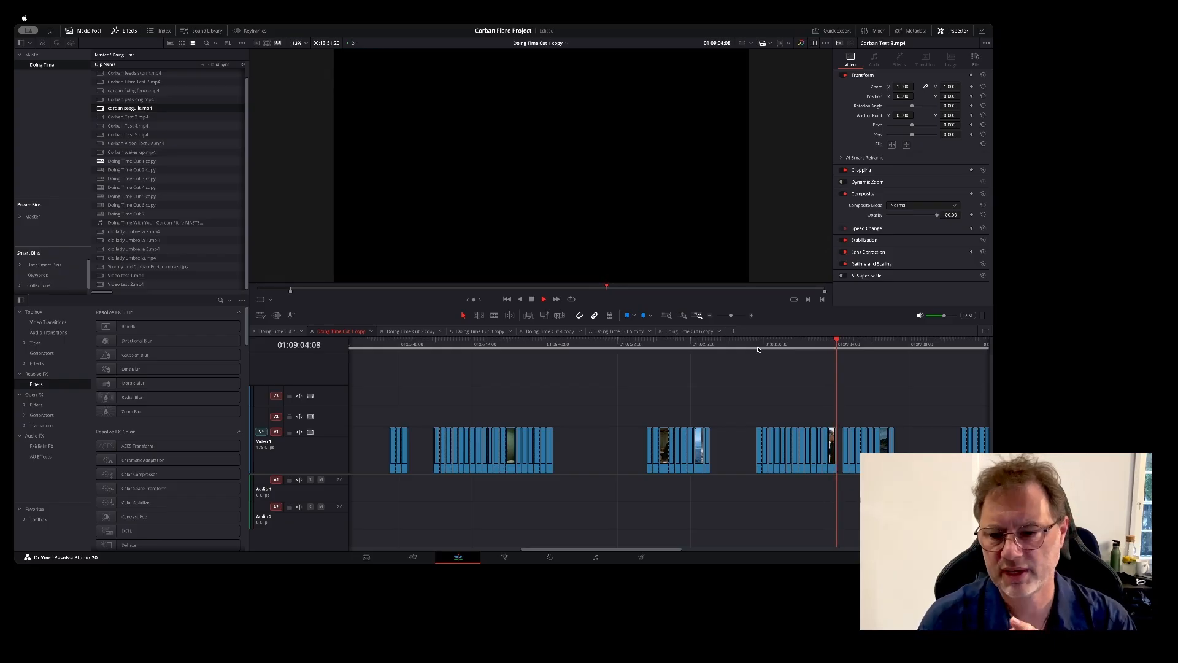
Step: Review the spare clips from the wire coil shot at 01:10:15:01 to the beach and dog shot at 01:11:35:06
drag(732, 316, 729, 317)
drag(637, 342, 637, 345)
click(635, 345)
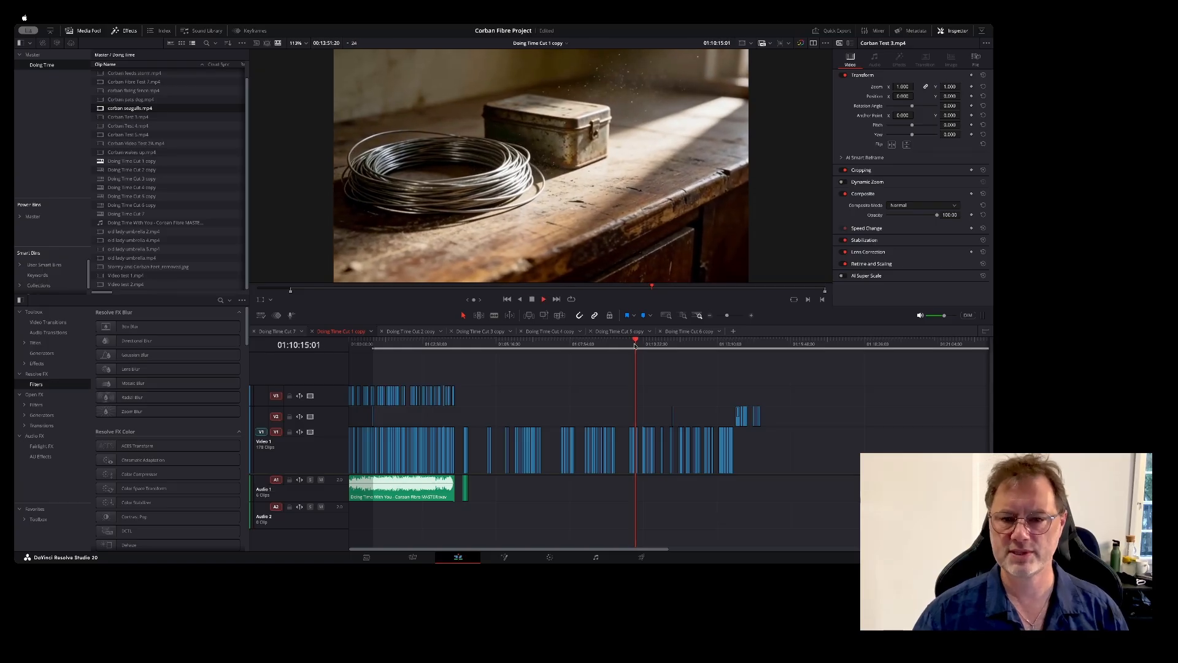
drag(635, 346, 643, 345)
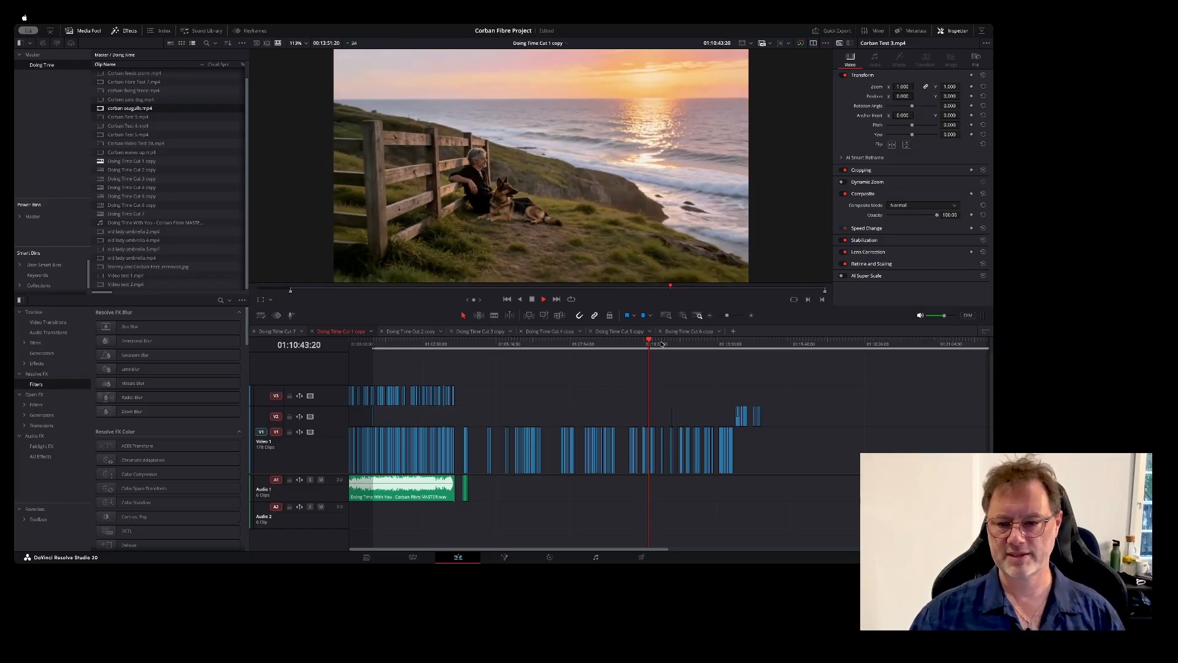
click(660, 345)
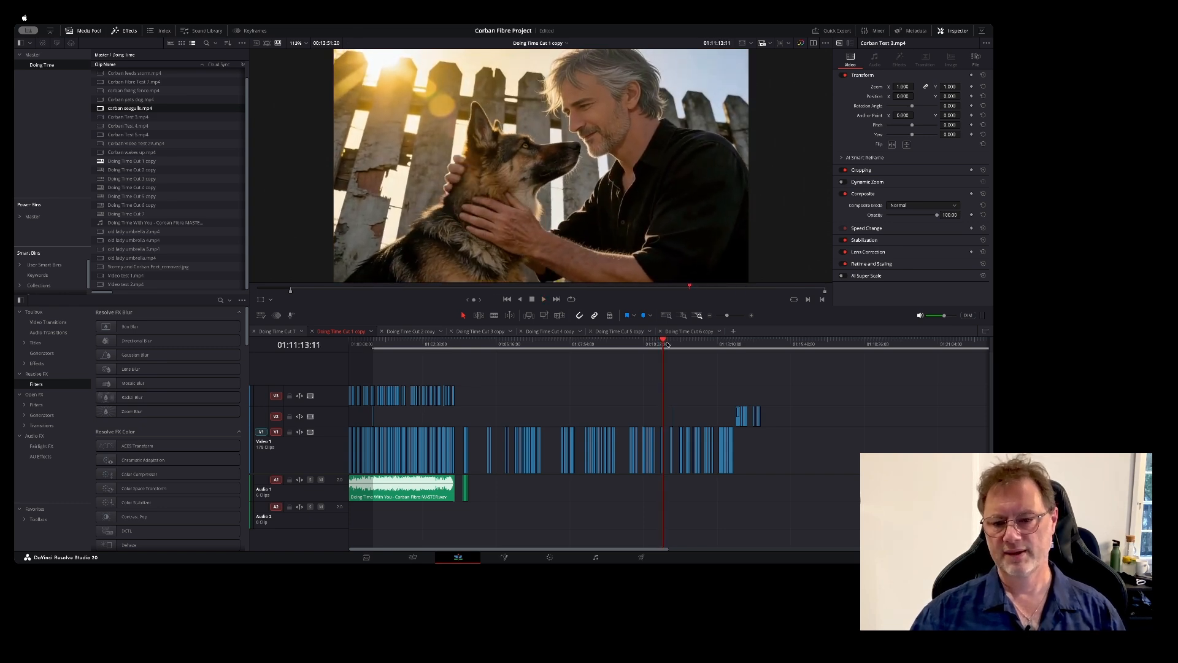
click(669, 345)
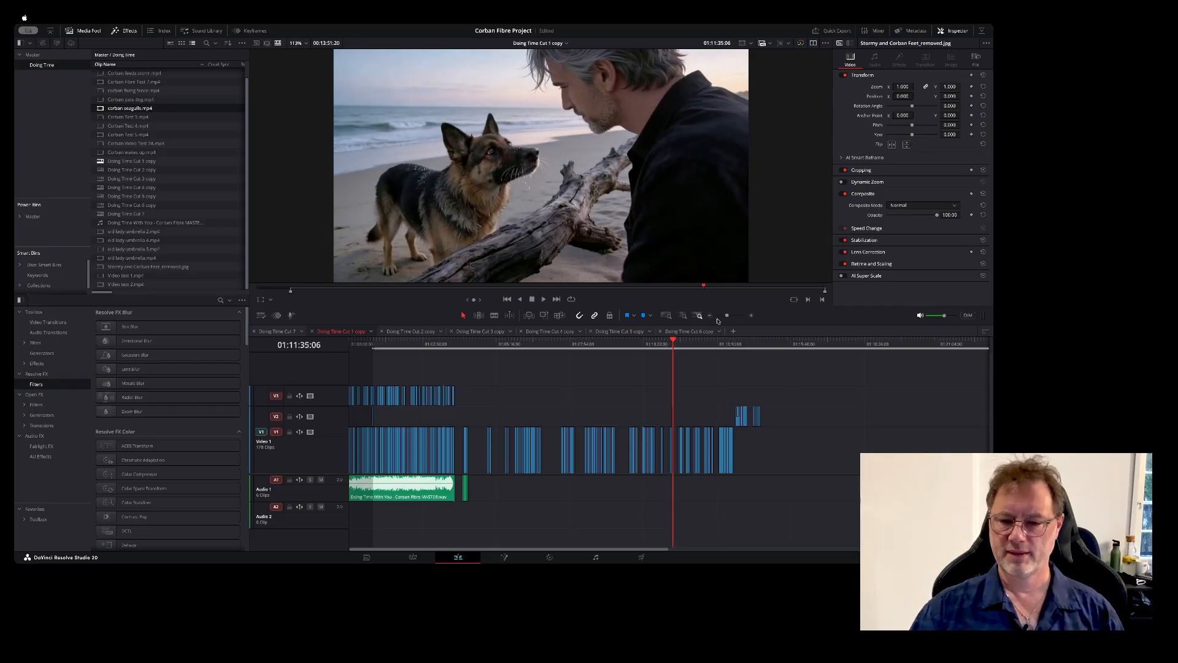
Step: Toggle the feet-removed still image on V2 at 01:11:35:06 off and on to compare it with the original shot
drag(726, 316, 736, 316)
click(658, 419)
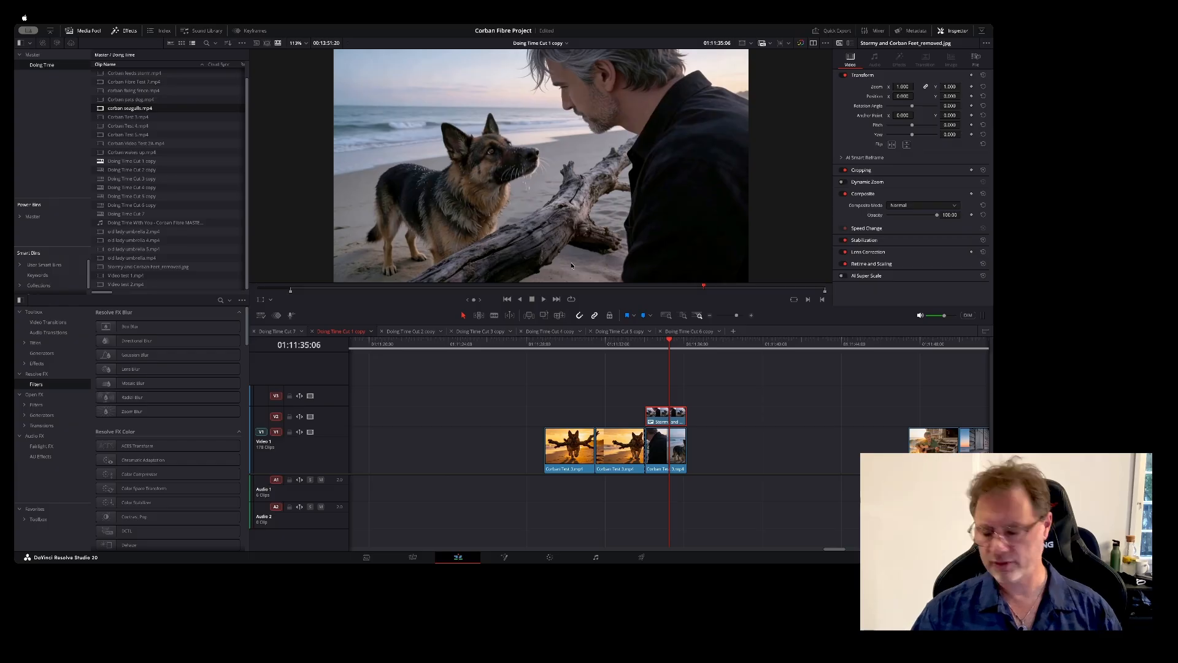
key(super+d)
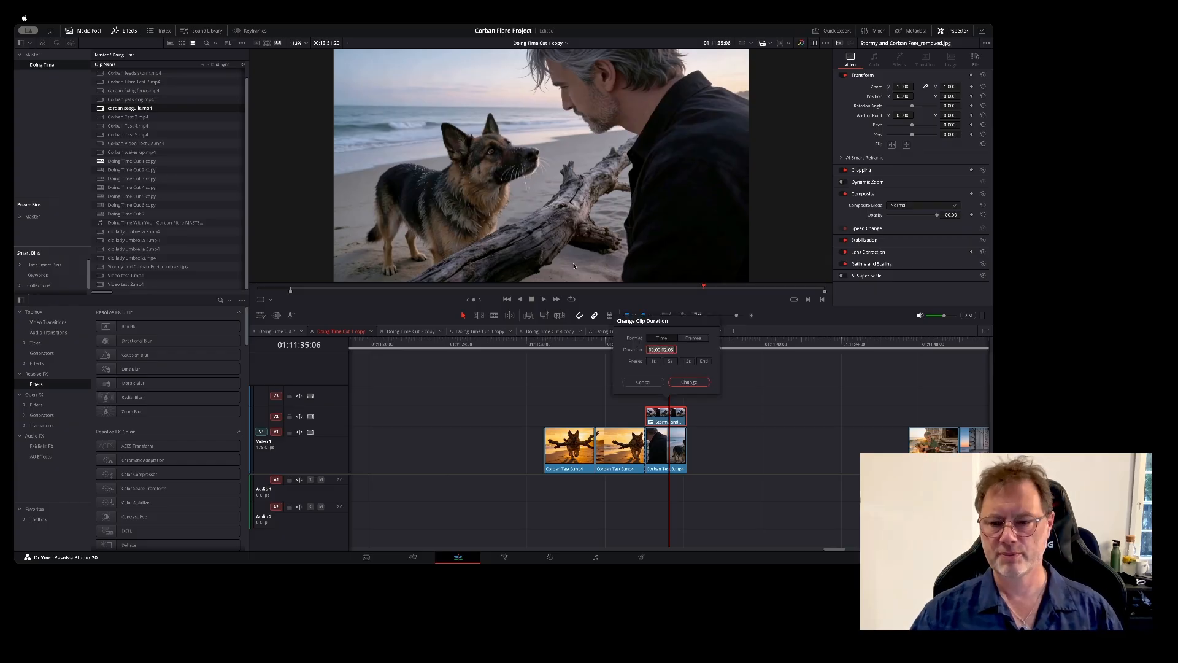
click(645, 382)
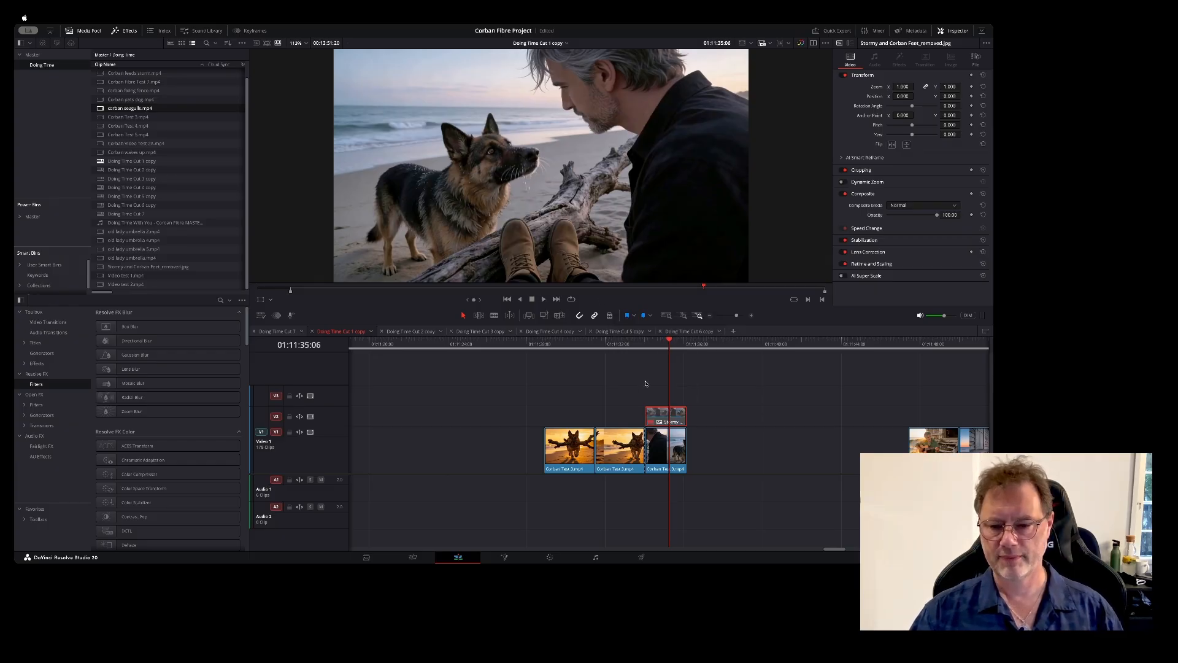
key(d)
key(d)
key(d)
key(d)
key(d)
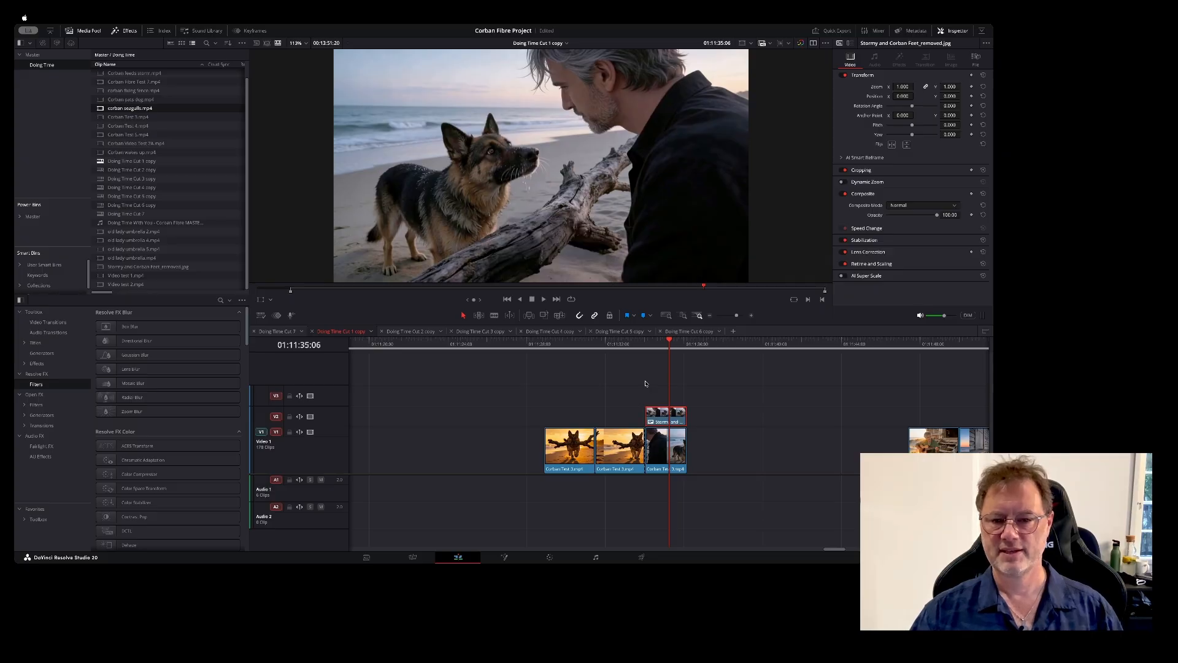
key(d)
key(d)
key(d)
key(d)
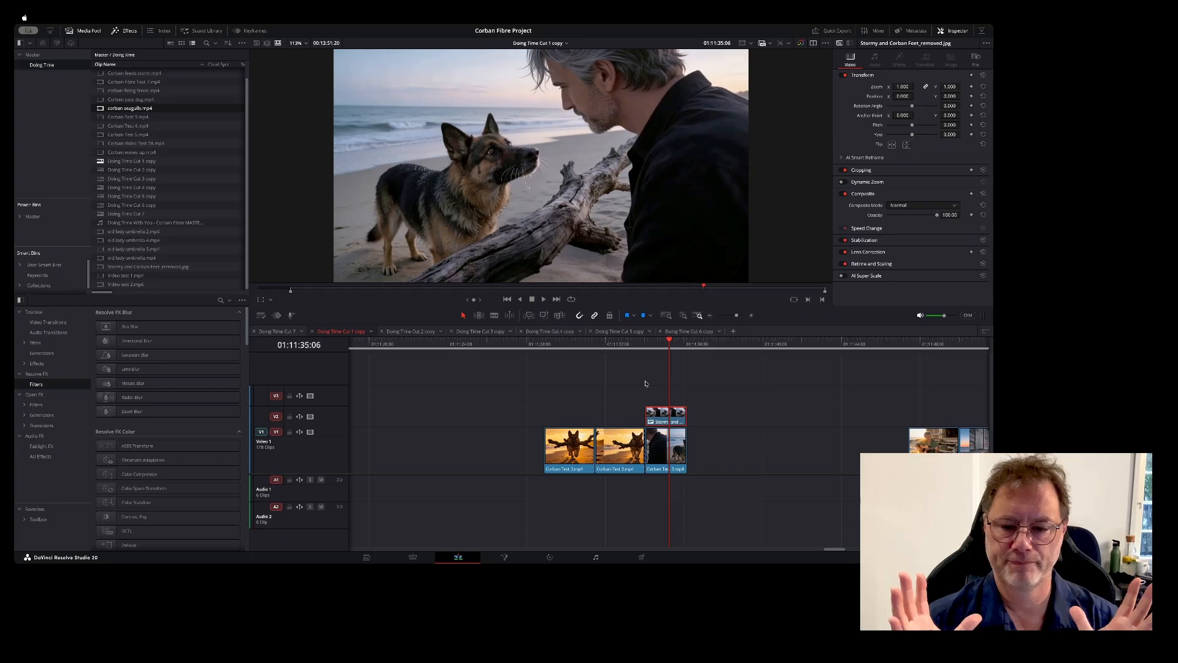
Step: Play the spare clip groups from the lantern shot at about 01:11:54 to the sitting dog shot at 01:12:33:04
drag(737, 317, 732, 316)
click(723, 344)
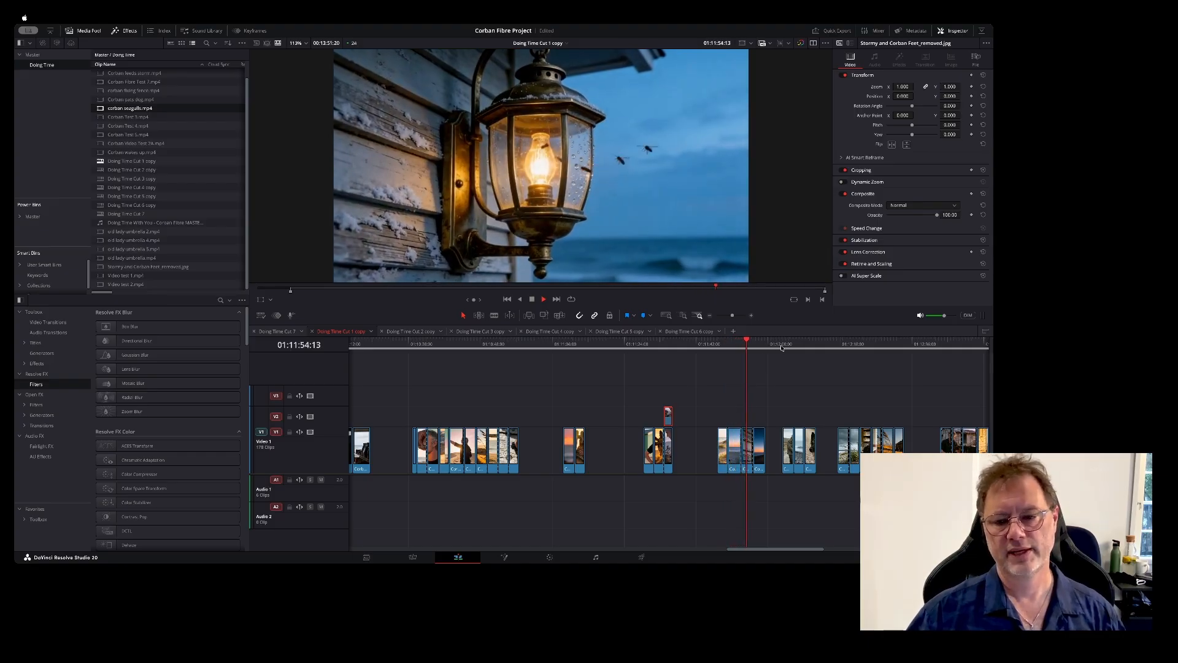
click(788, 346)
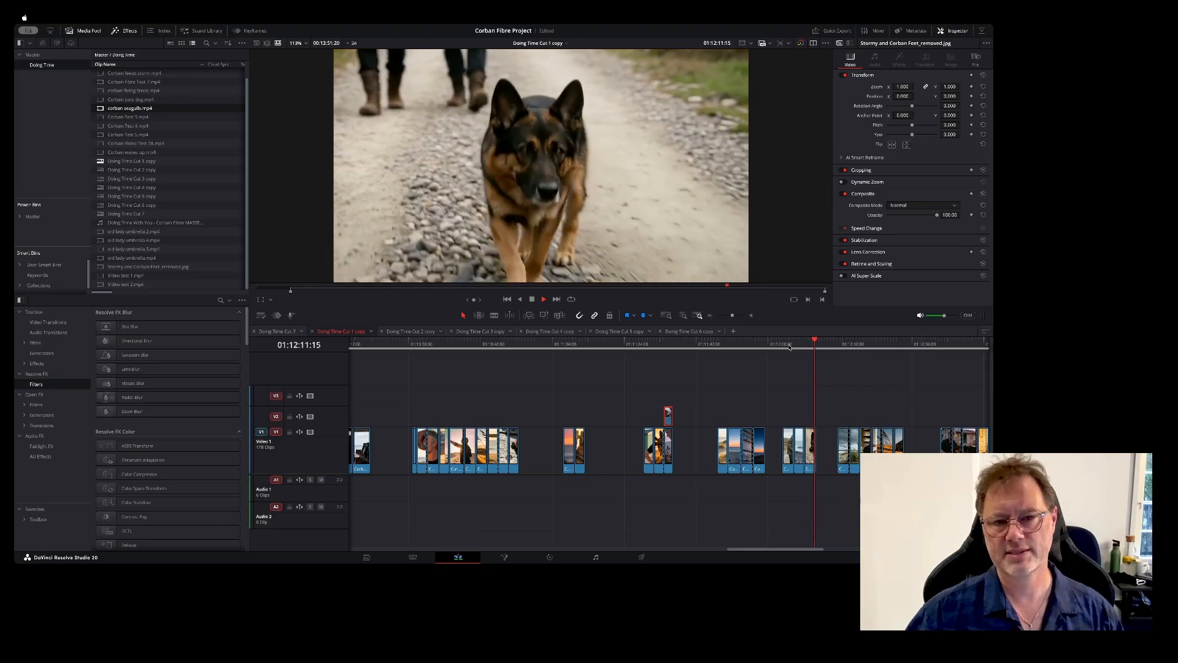
click(845, 343)
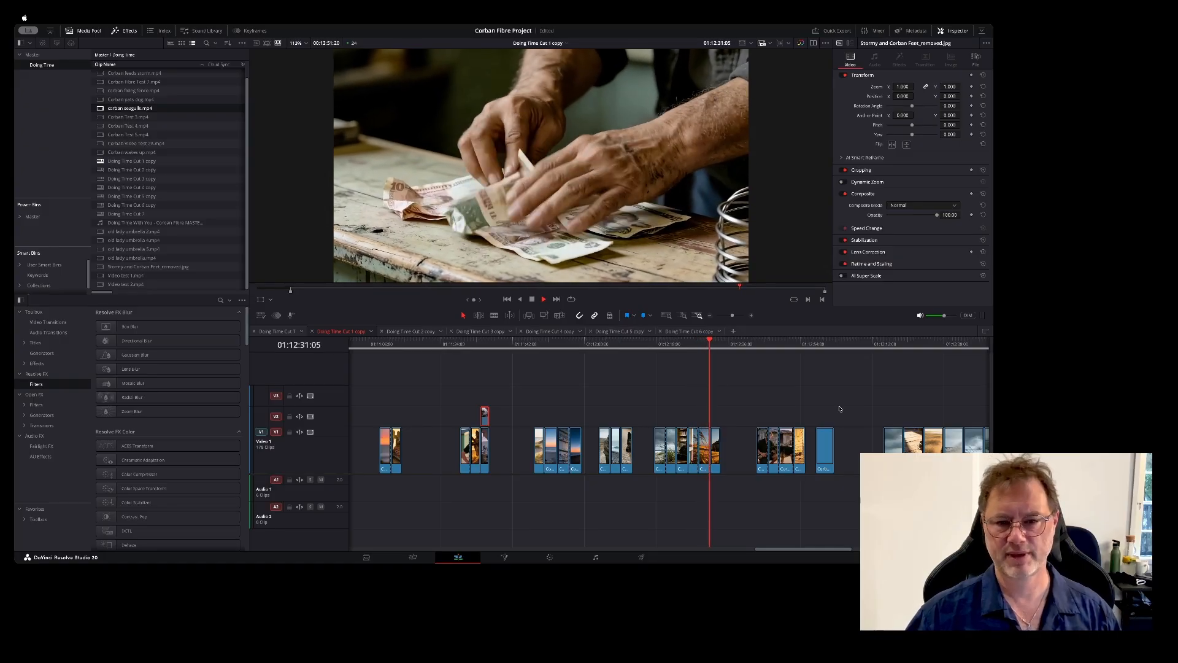
key(space)
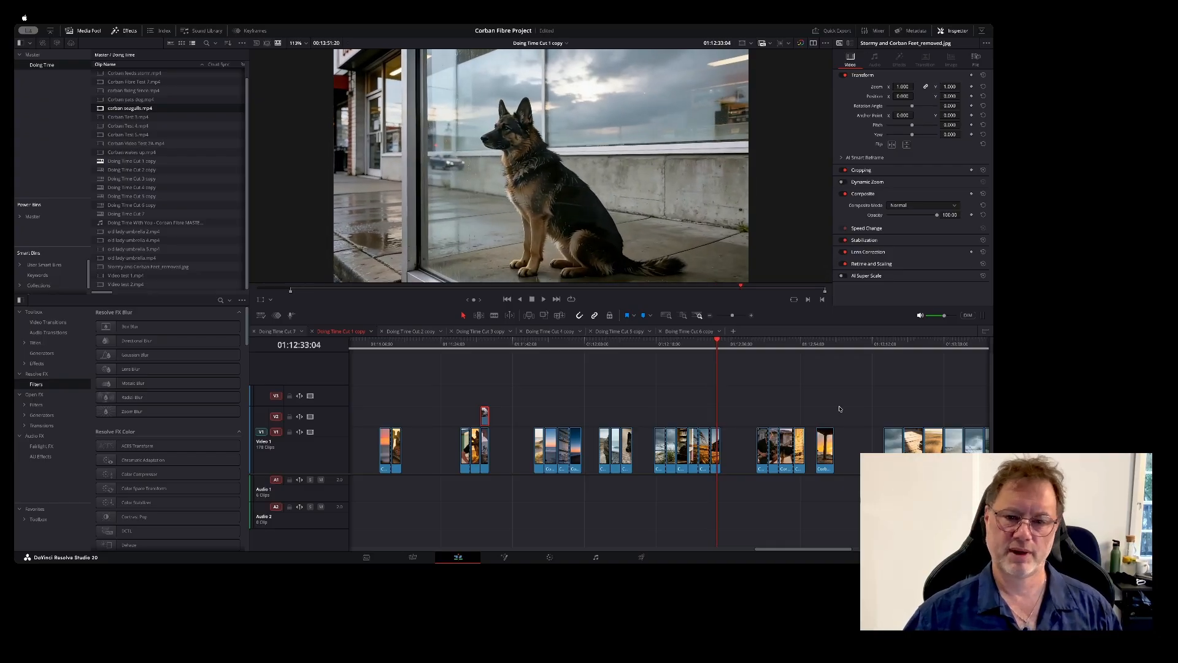
Step: Play the guitar clip group around 01:12:54 and the sunset porch clip around 01:13:01
click(757, 348)
key(space)
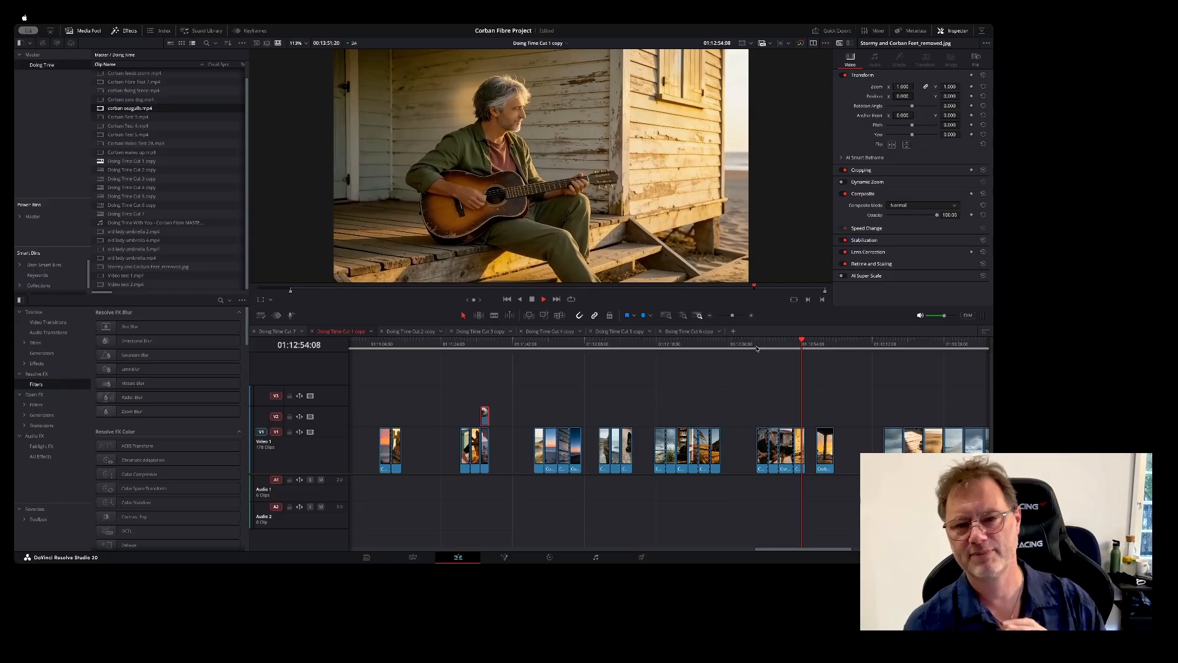
click(817, 344)
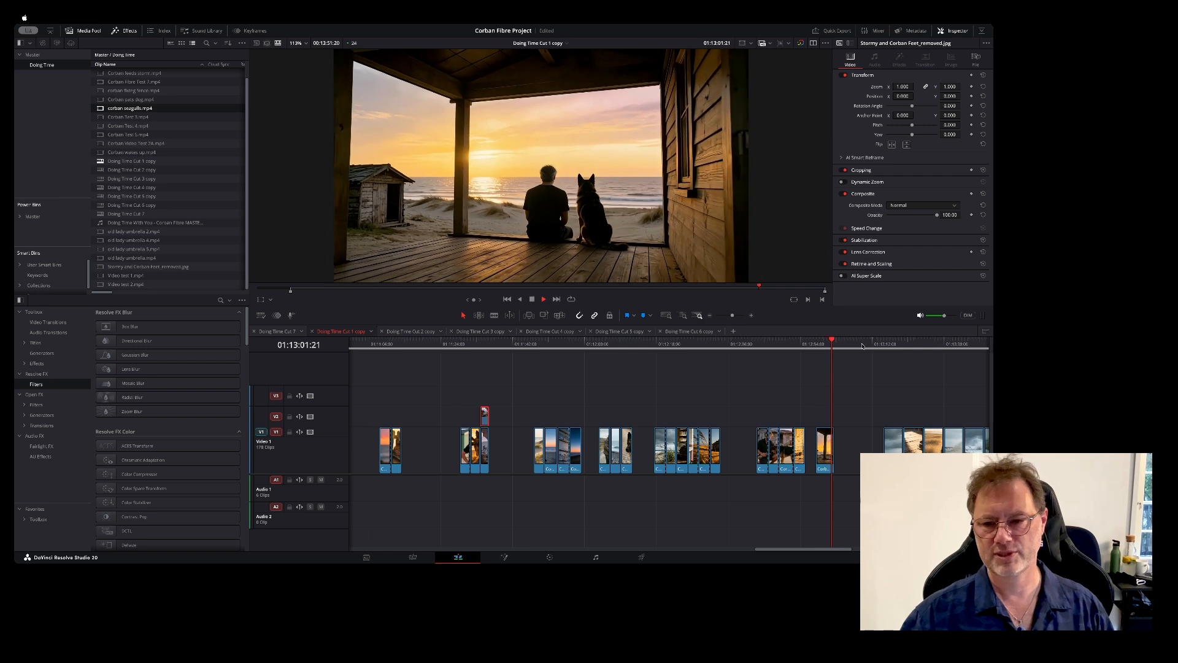
Step: Review the last V1 spare clip group up to the sleeping man shot at 01:13:40:02, and examine the whole timeline layout
drag(732, 317, 730, 318)
click(702, 348)
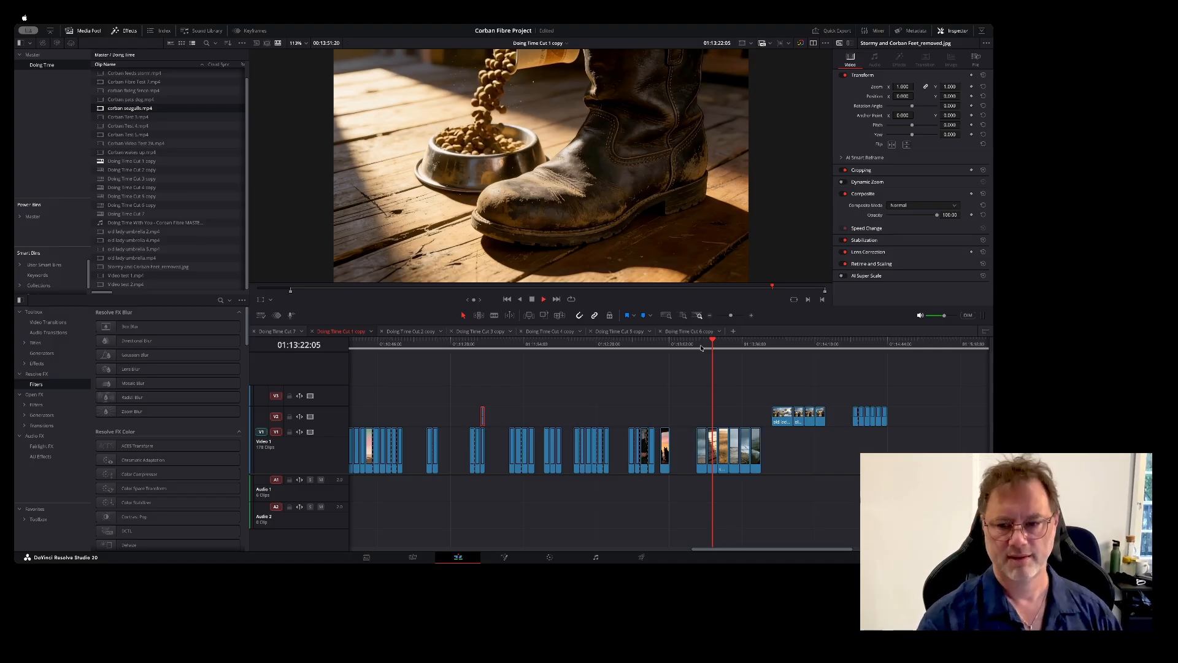
click(734, 346)
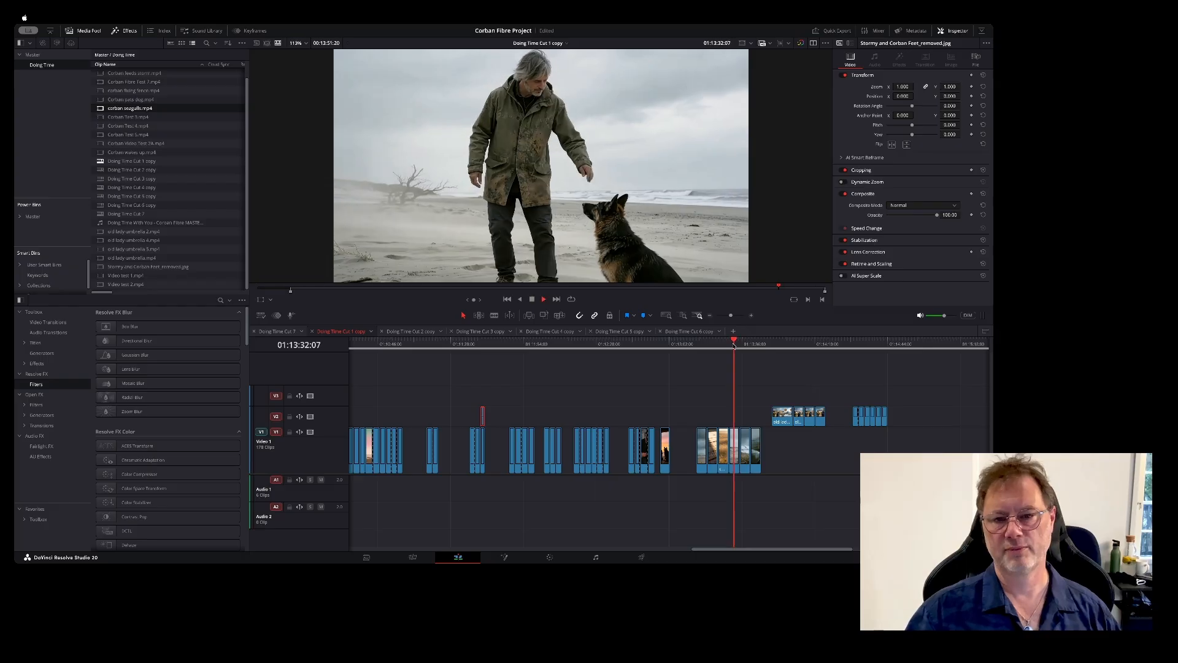
click(790, 346)
drag(790, 346, 754, 353)
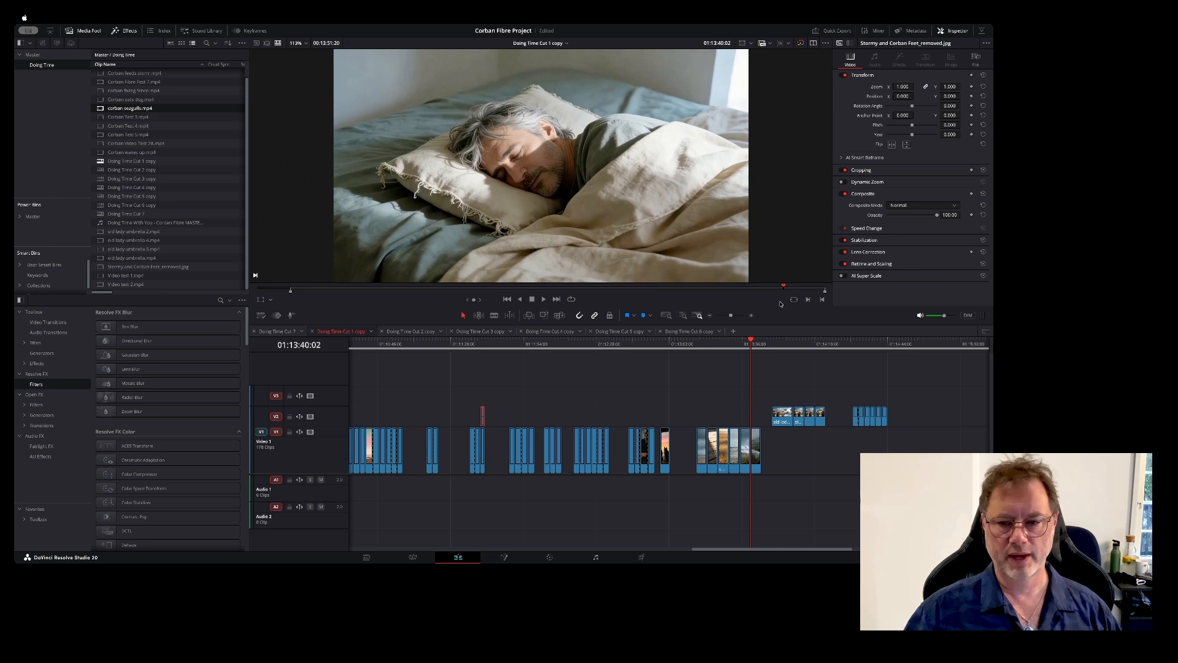
drag(731, 318, 726, 319)
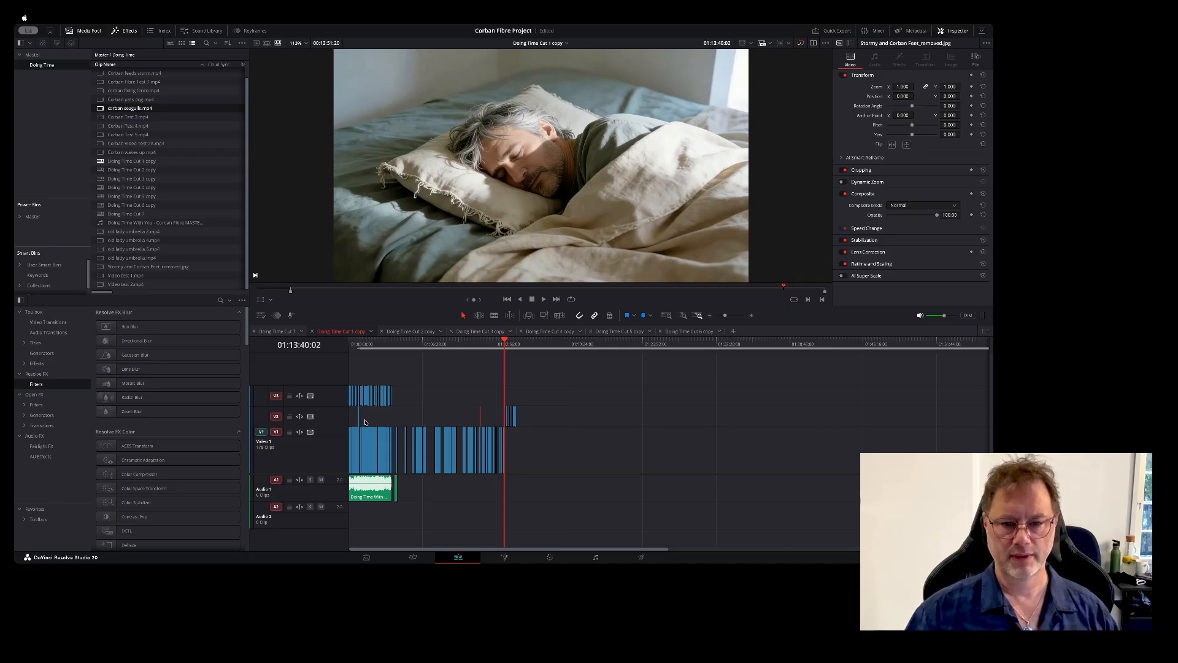
Step: Open the Doing Time Cut 2 copy timeline and play it from 01:00:00:00
click(411, 332)
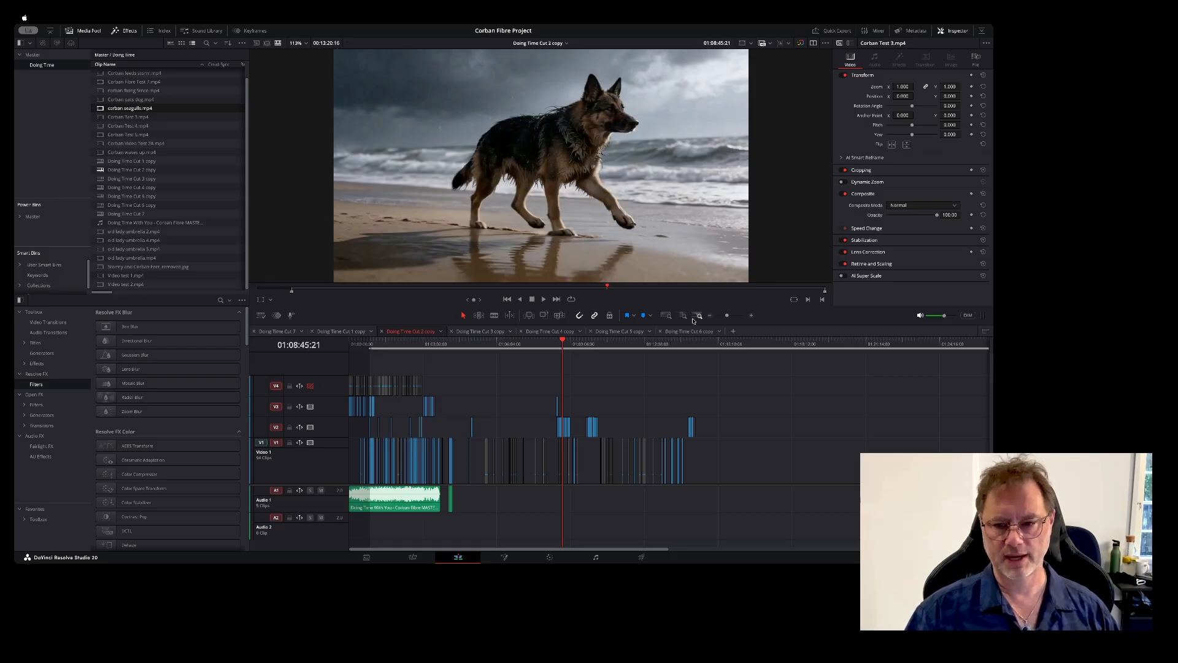
click(357, 343)
drag(723, 316, 734, 316)
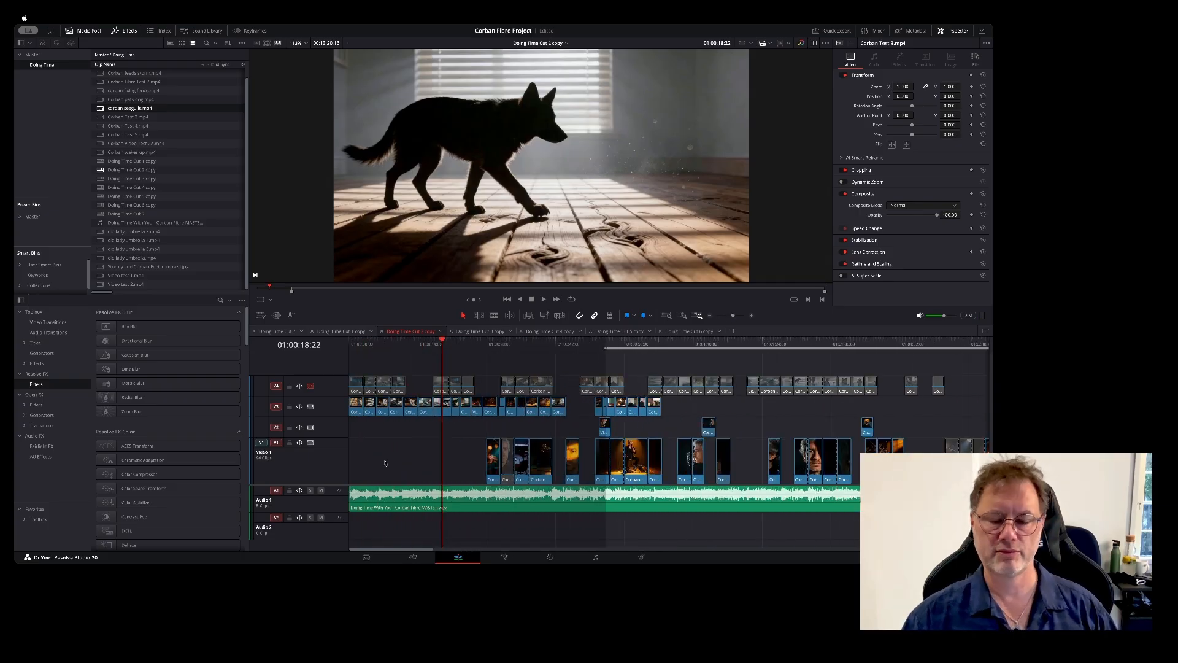
click(351, 345)
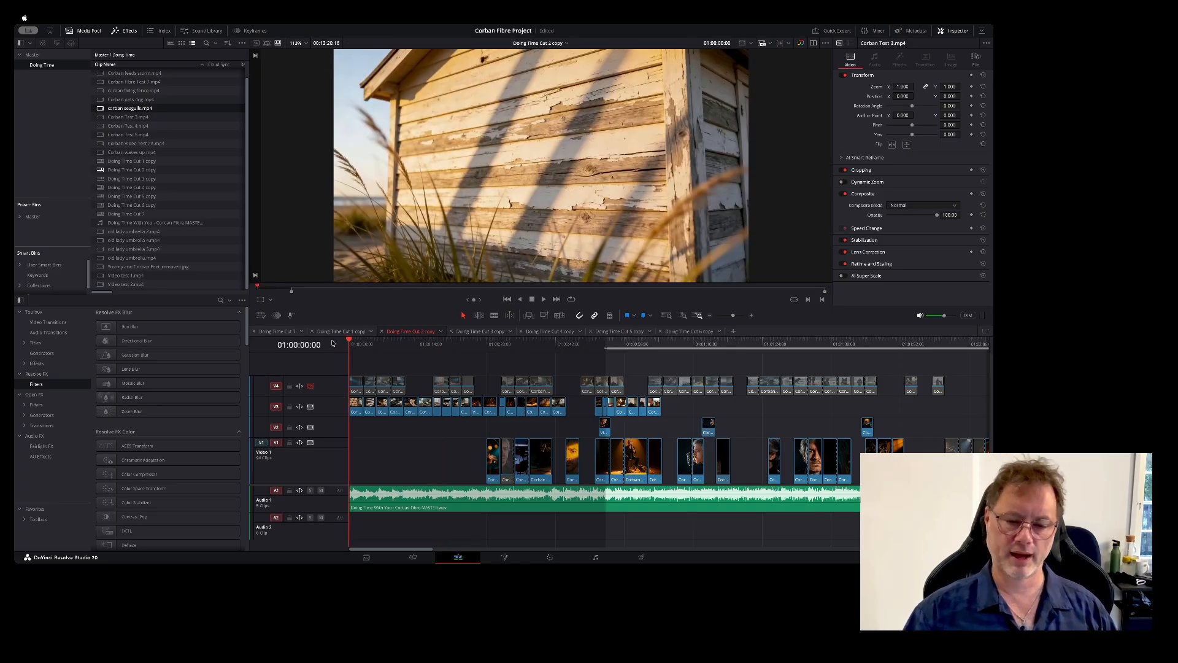
key(space)
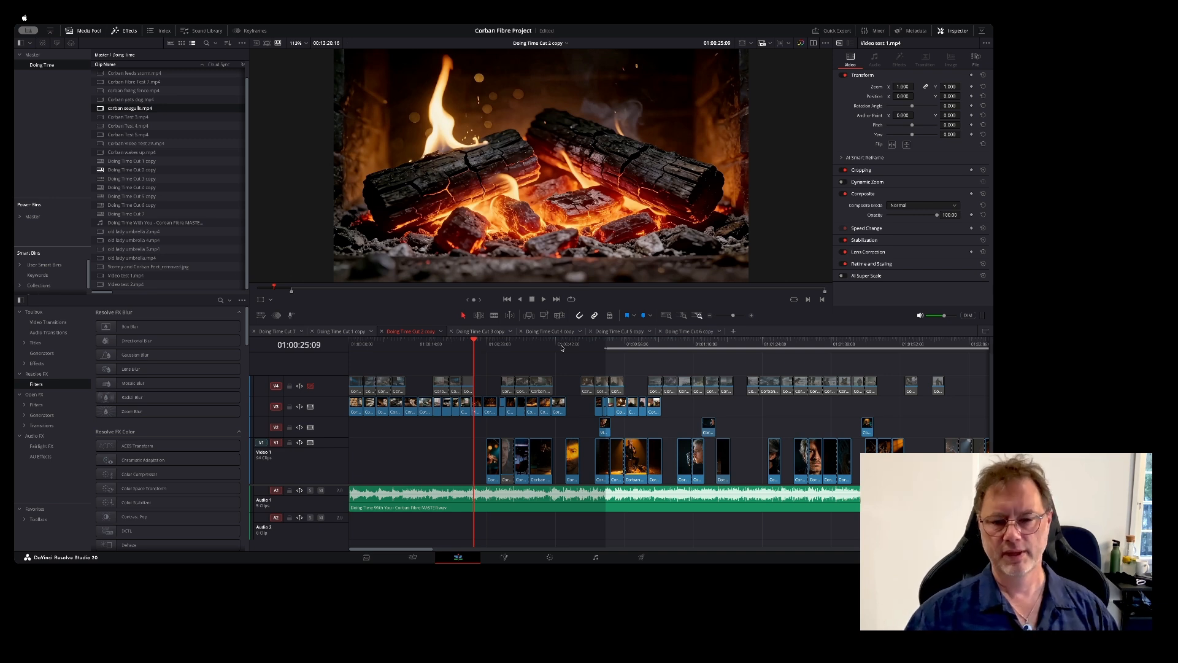
Step: Check the spotlit dog shot at 01:00:35:22 and scrub on to the fence sunset shot at 01:03:22:07
click(524, 343)
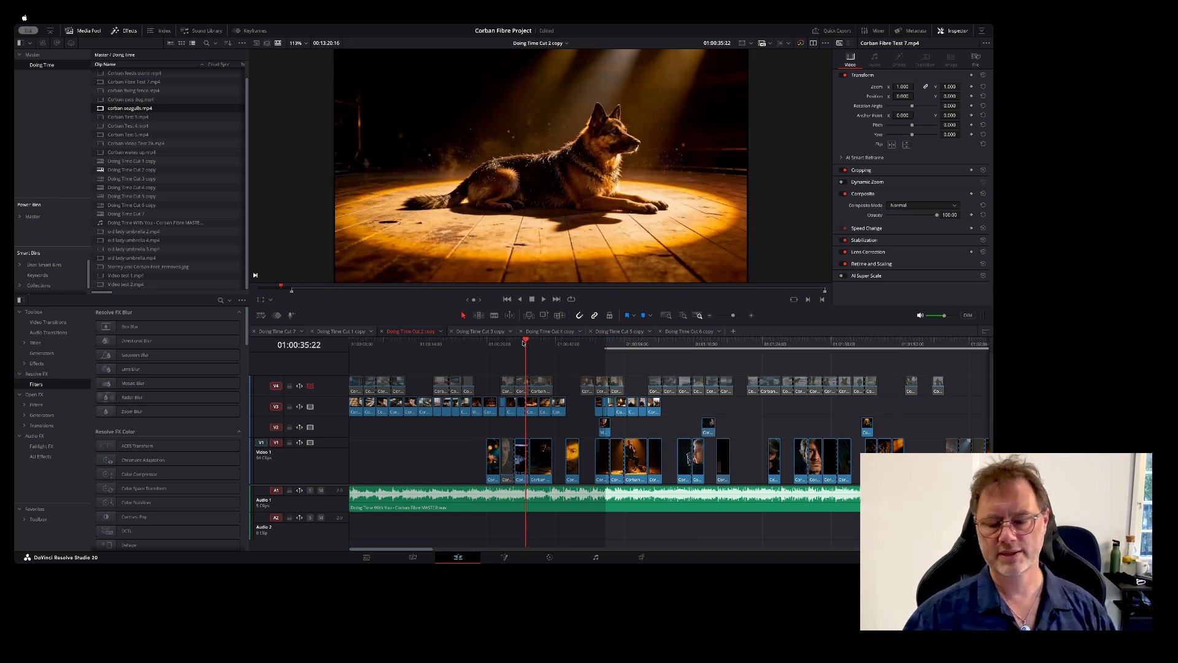
drag(733, 315, 729, 316)
drag(355, 343, 359, 345)
drag(513, 344, 525, 341)
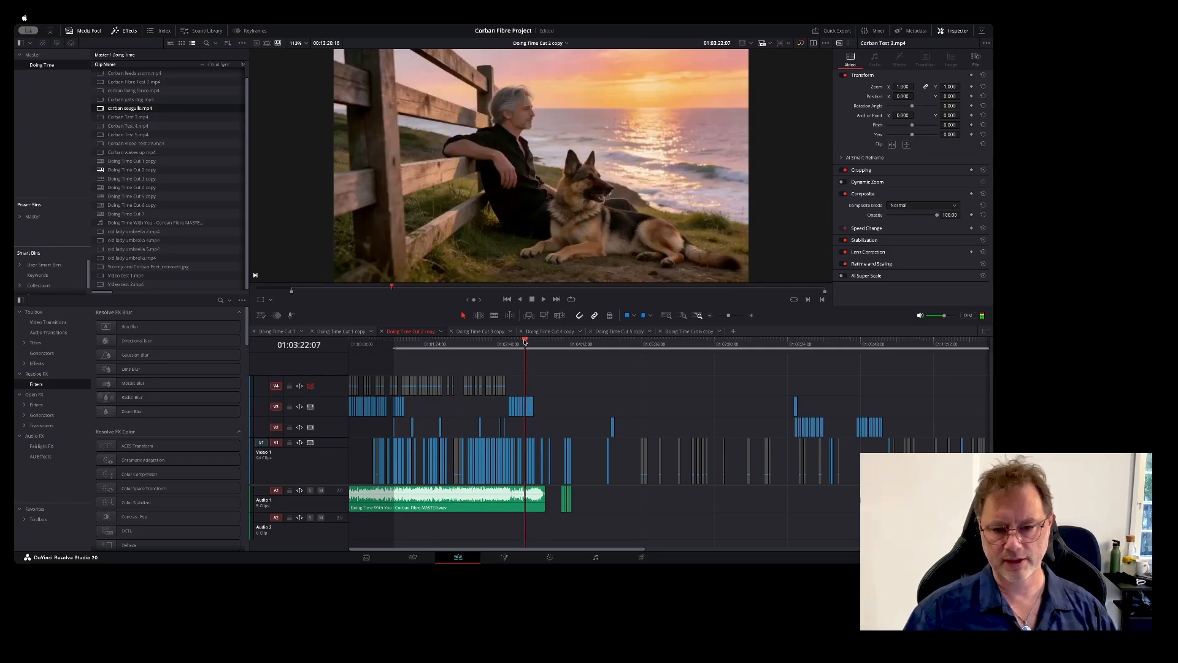
Step: Disable the V3 video track and play the ending section through 01:03:33:02 to view the performance layer underneath
drag(729, 315, 736, 315)
click(510, 341)
click(504, 341)
click(310, 406)
key(space)
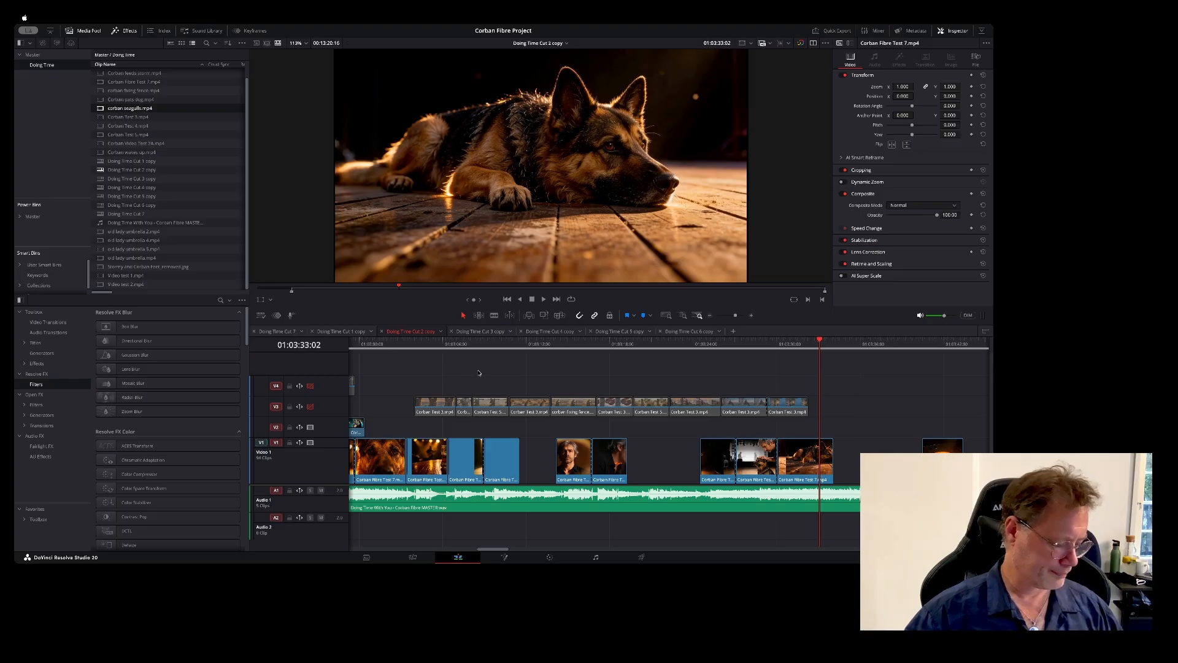
Step: Open the Doing Time Cut 3 copy timeline, examine its track layout, and check the bubble shot at 01:01:09:17
click(474, 333)
drag(733, 317, 736, 317)
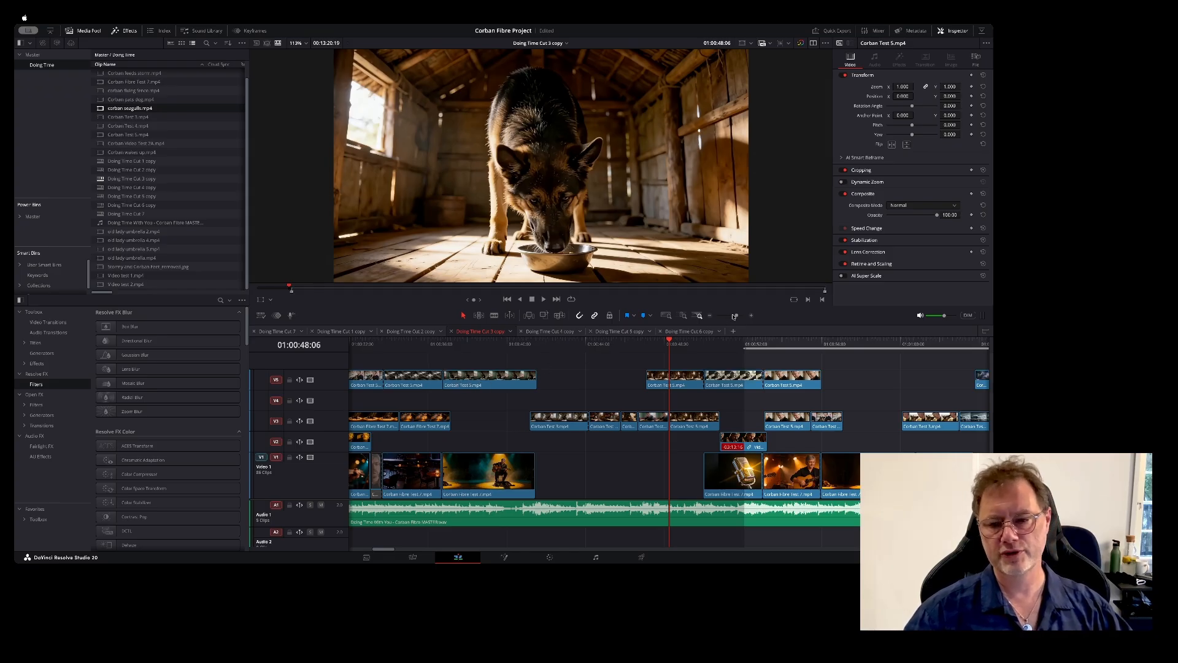
drag(735, 316, 730, 317)
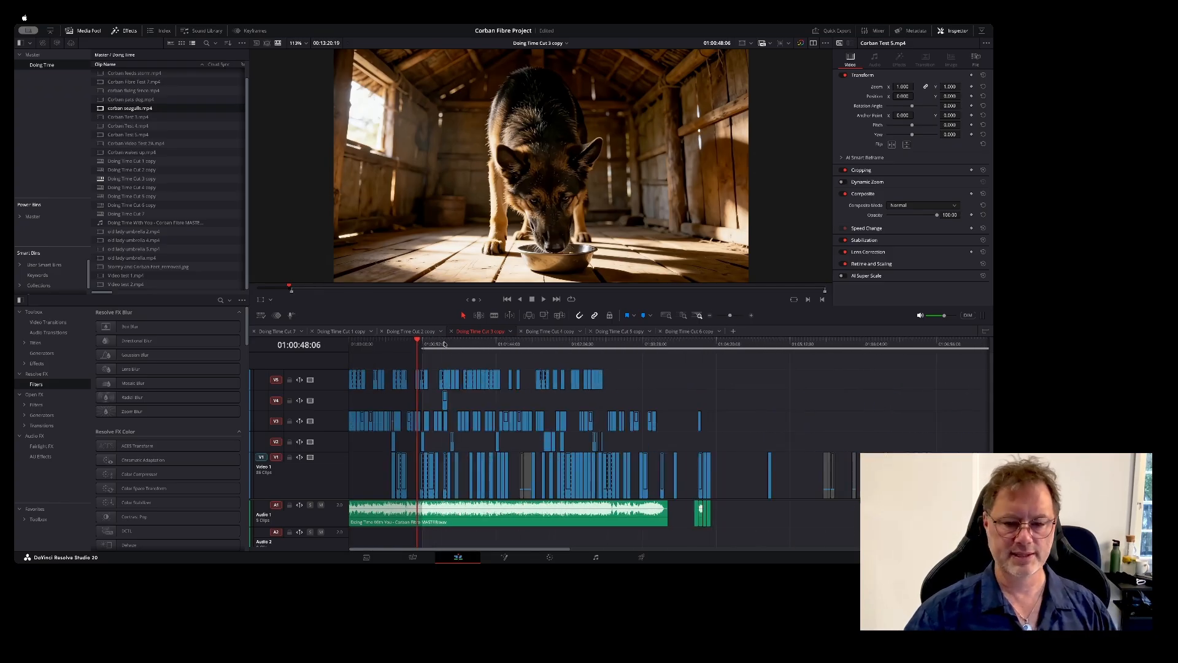
click(444, 344)
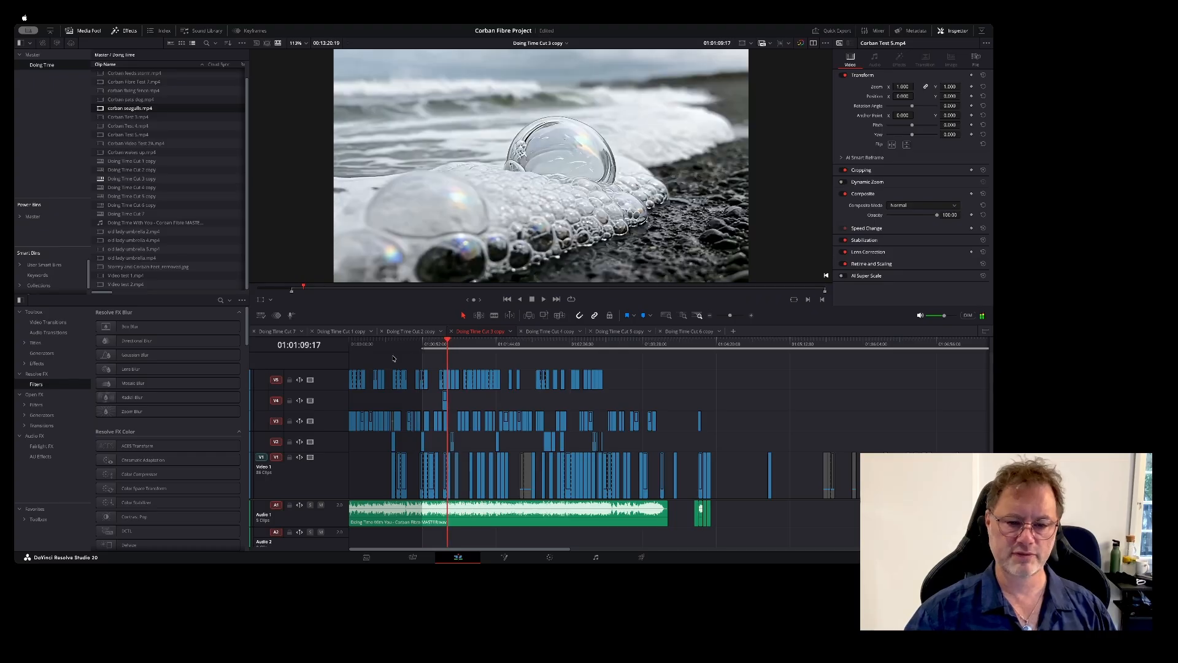
Step: Scrub from the start to 01:01:10:03, play the stormy coast shots through 01:01:27:02, and examine the full timeline extent
drag(355, 346, 449, 349)
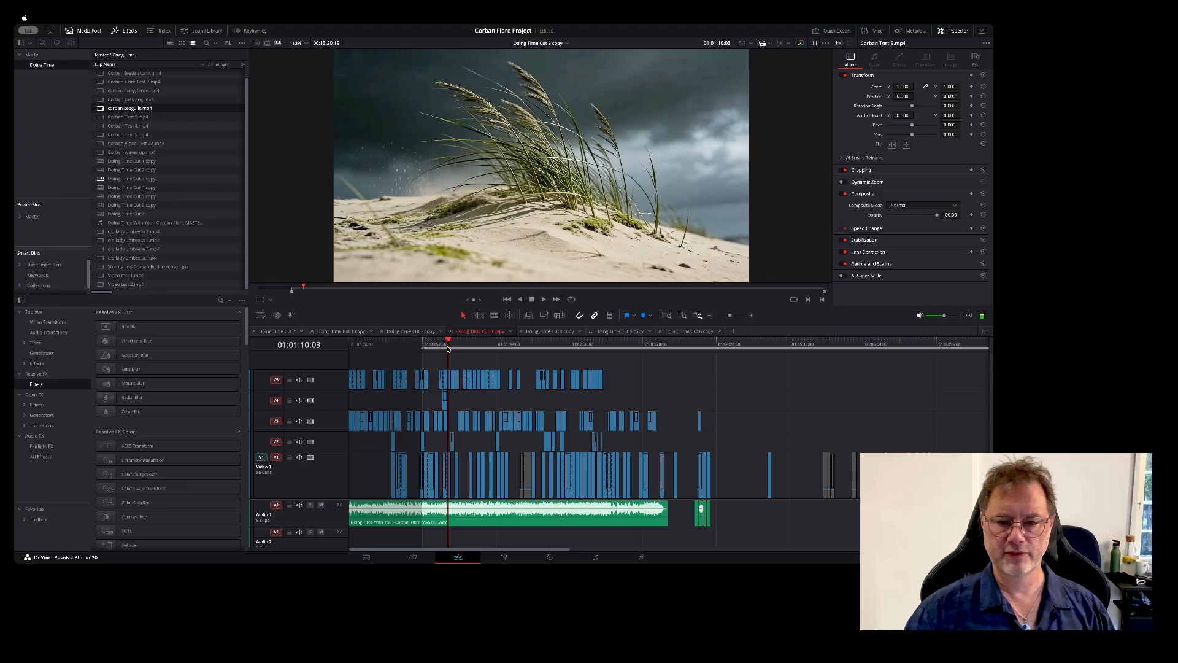
key(space)
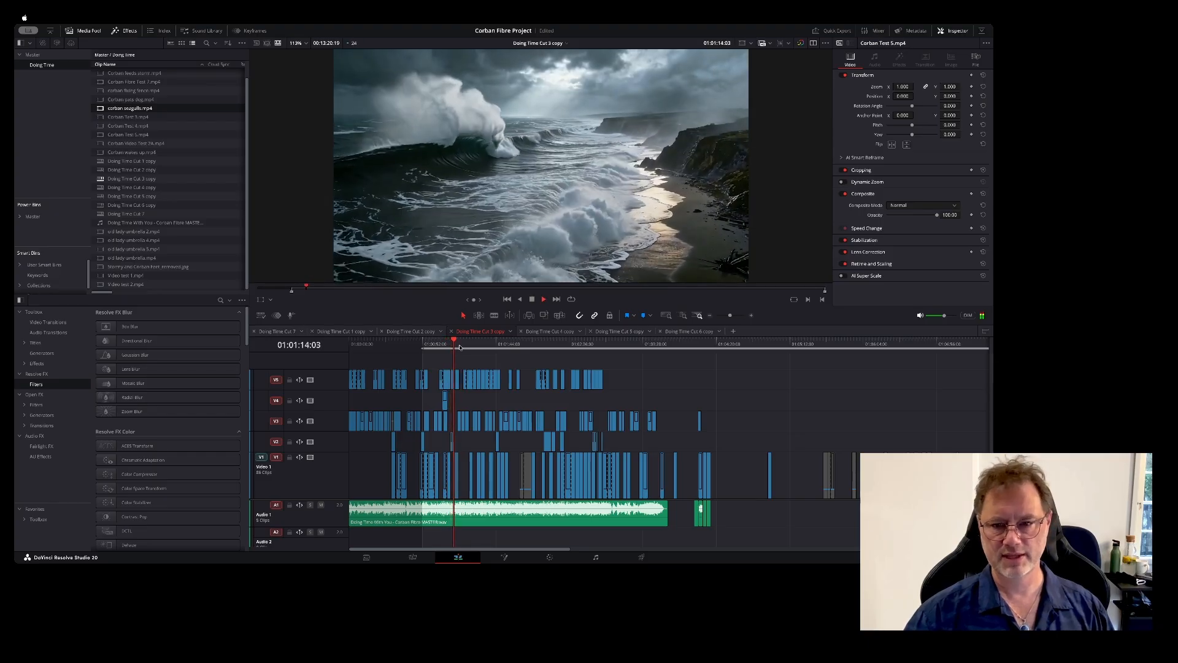
click(465, 344)
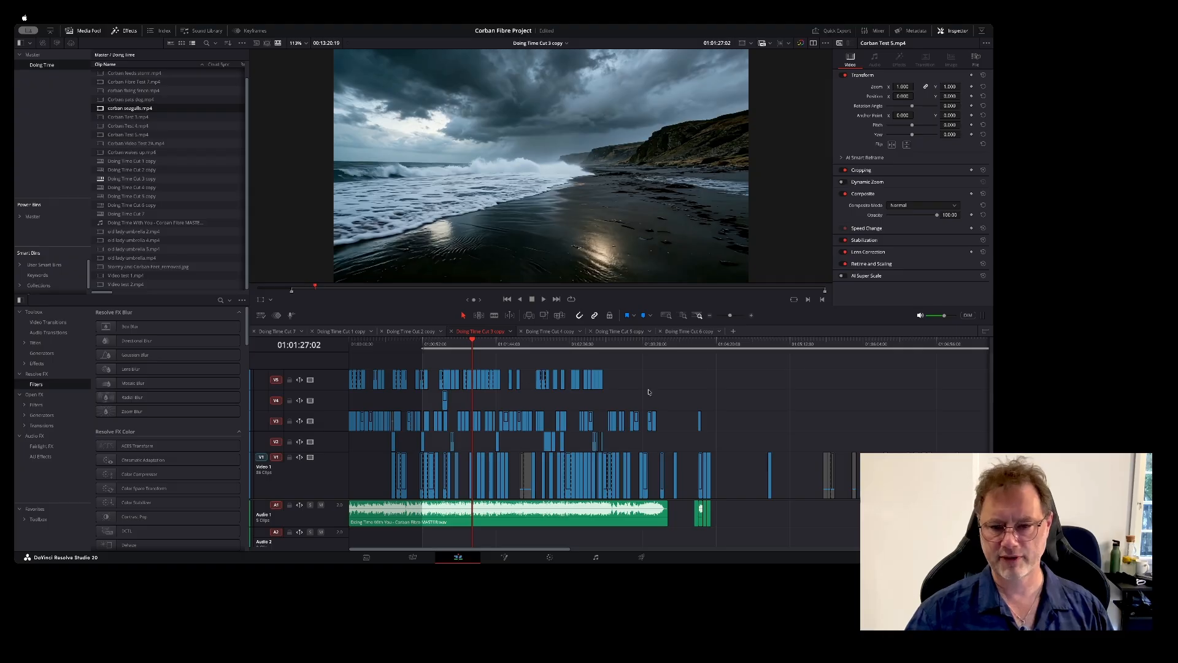
drag(729, 318, 725, 323)
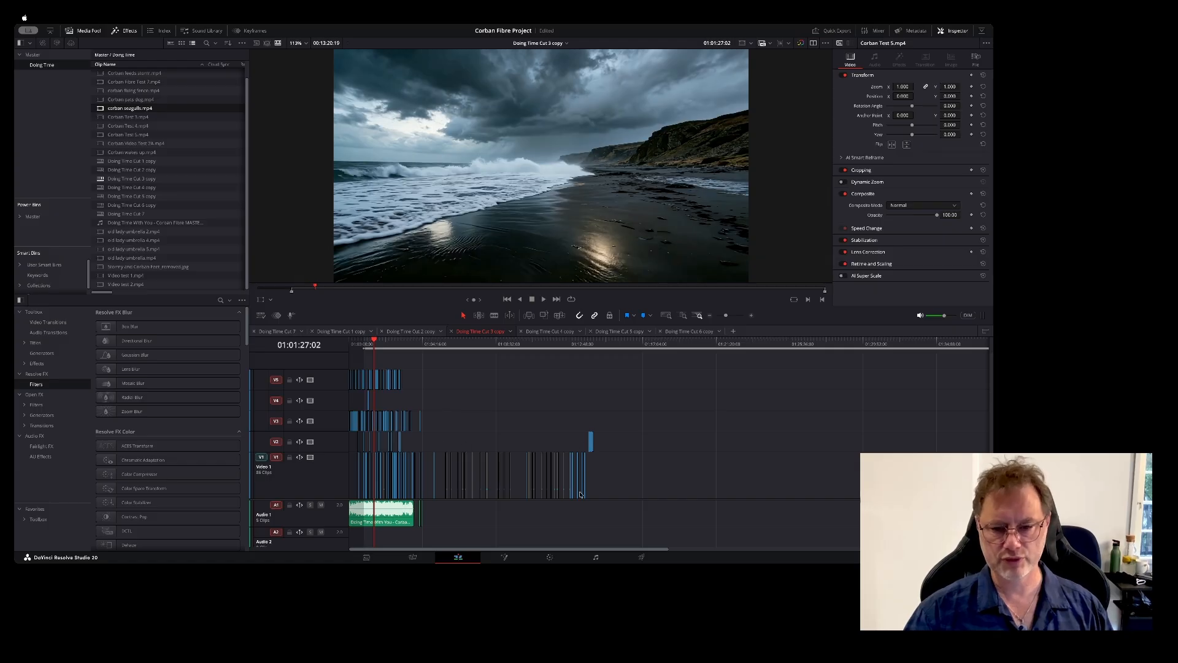
Step: At 01:01:32:11 in the beach section, toggle the V5 and V3 video tracks off and on to compare the layered shots
drag(726, 315, 728, 316)
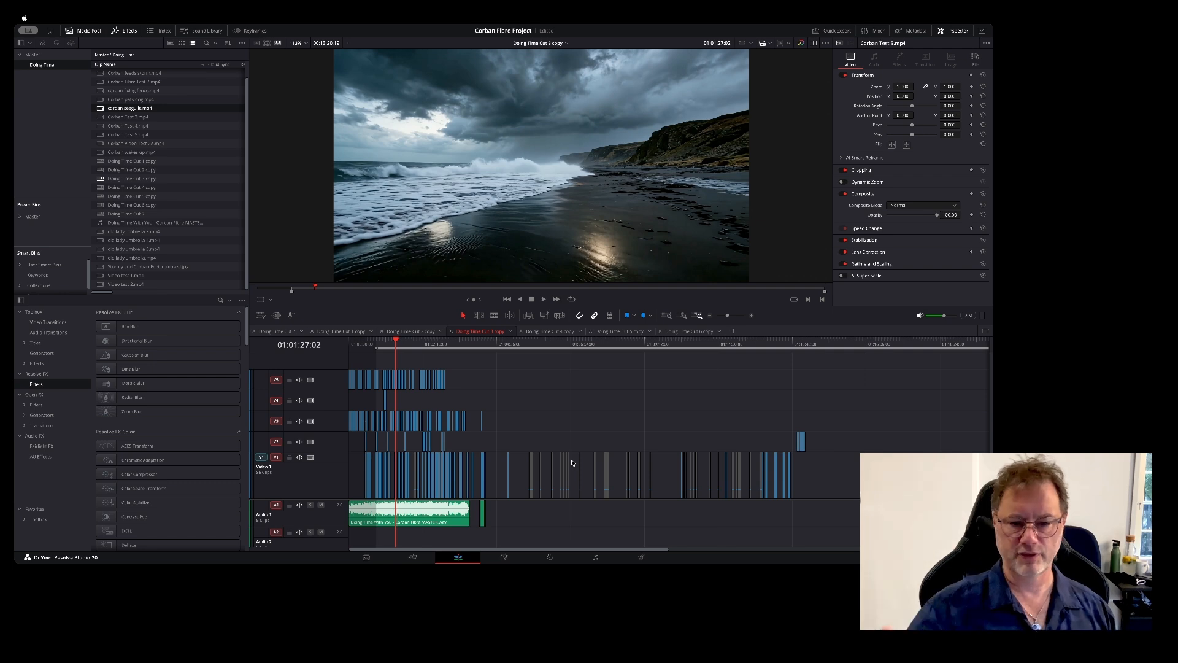
click(402, 345)
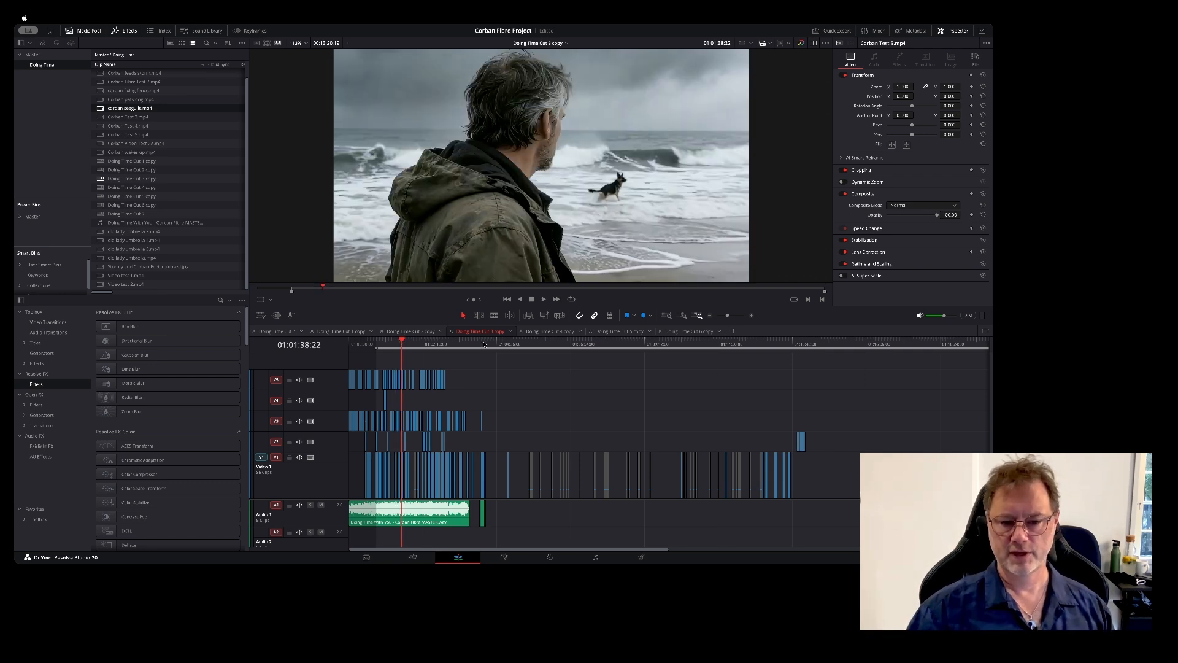
drag(728, 316, 734, 316)
click(621, 343)
click(311, 379)
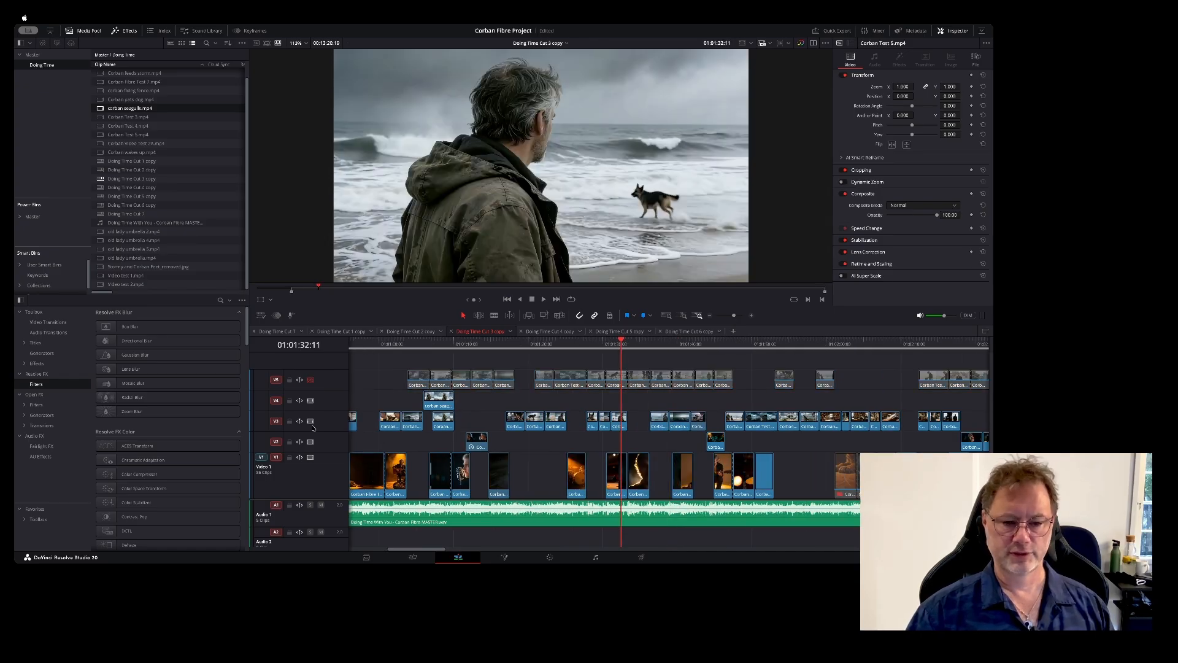
click(311, 421)
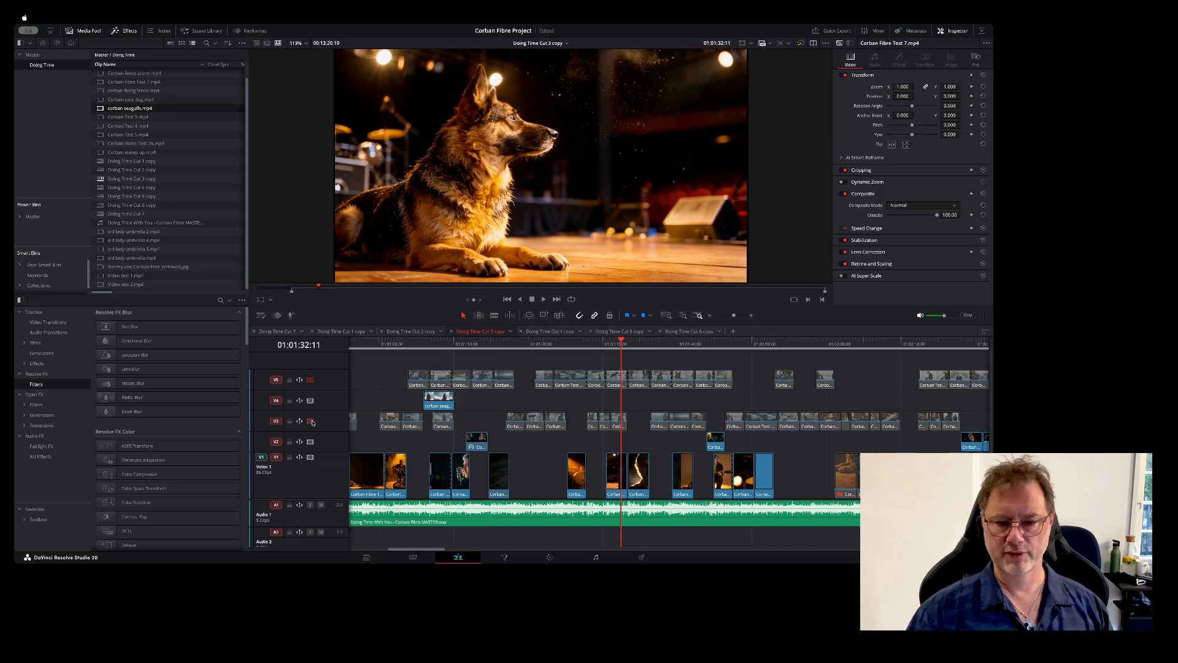
click(311, 421)
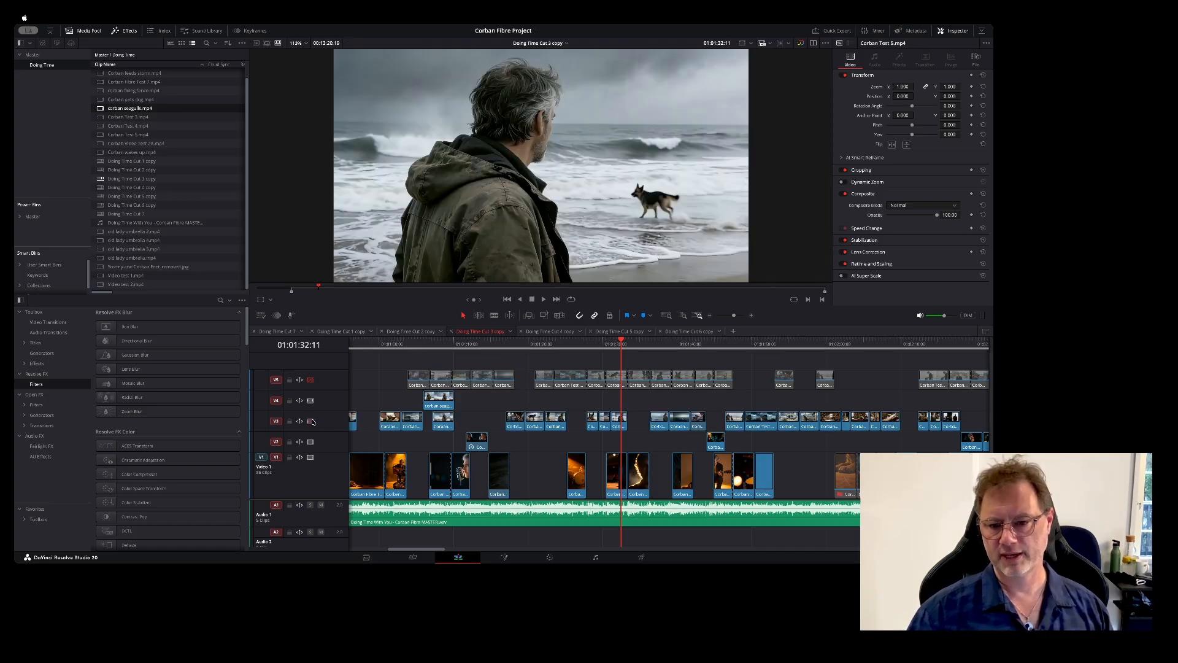
click(311, 380)
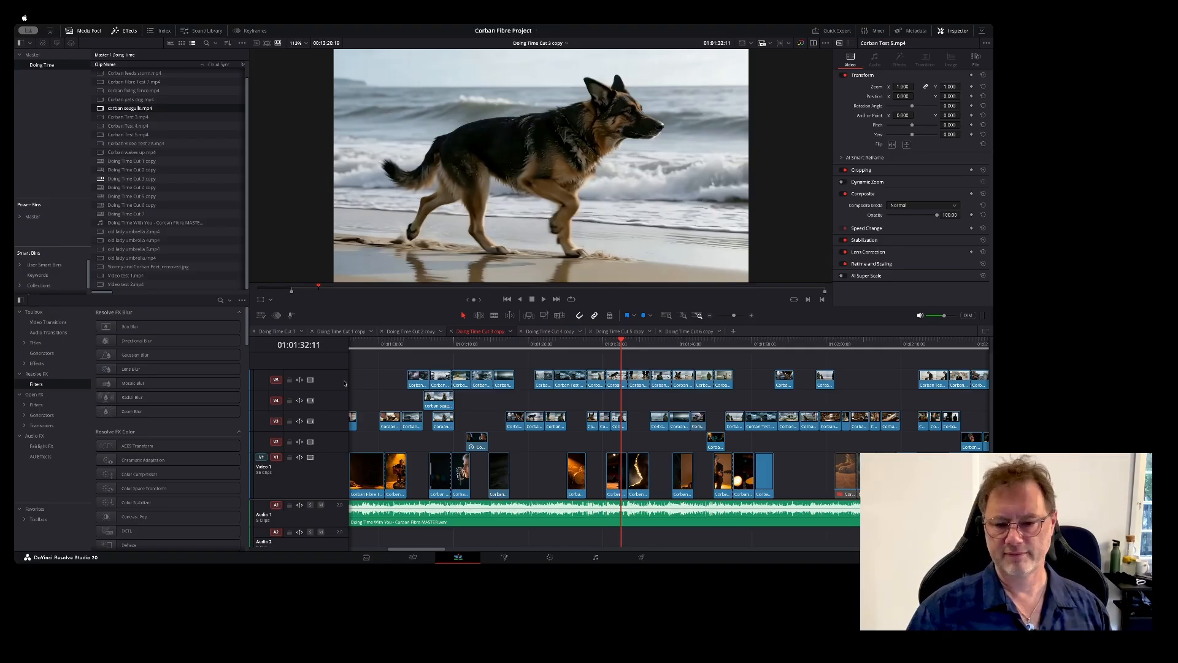
Step: Play the running dog shot into the boots shot through 01:01:34:07 with all video tracks enabled
click(588, 342)
key(space)
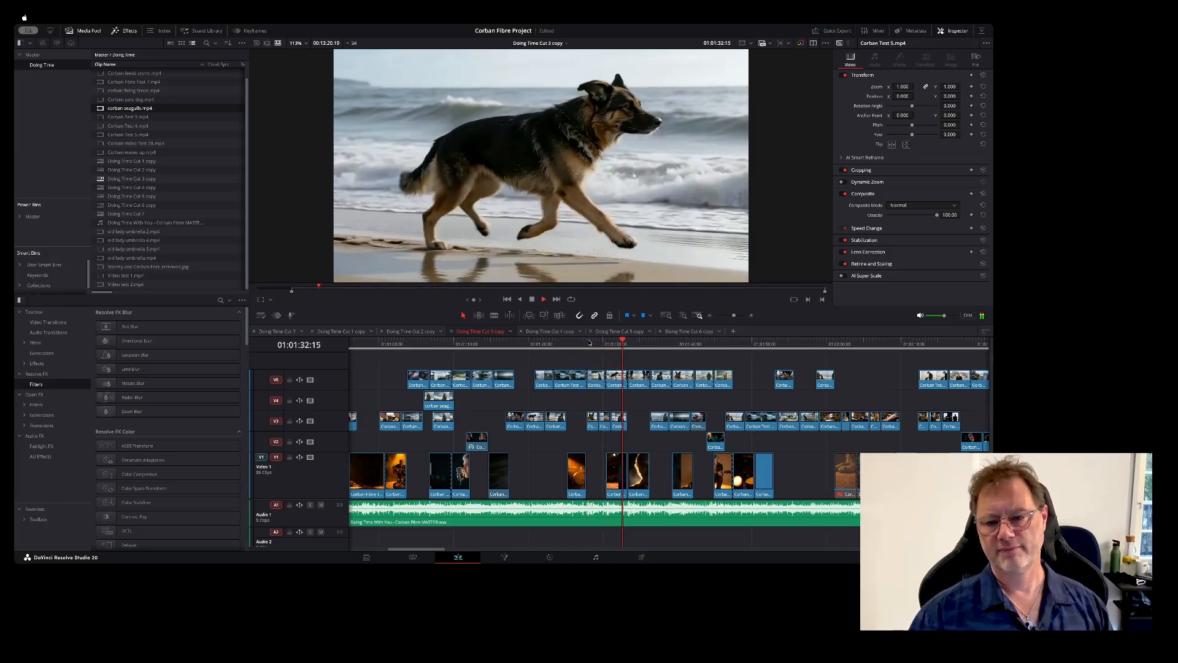
key(space)
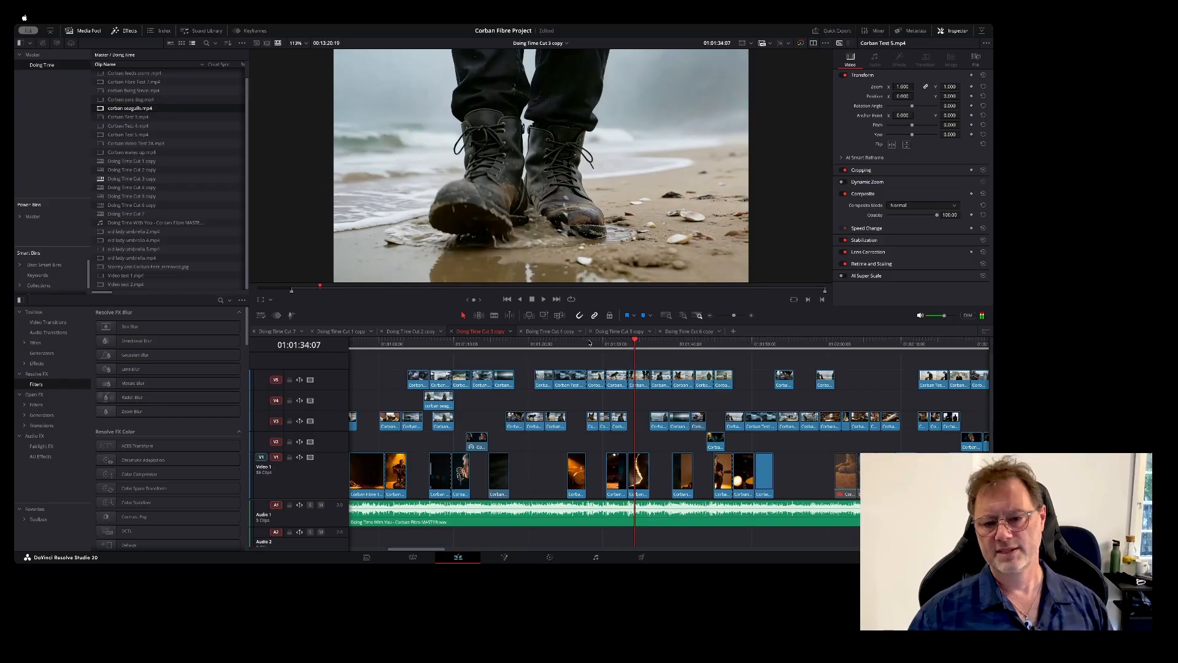
Step: Temporarily disable the running dog clip on V5 near 01:01:32:16 and replay the section through 01:01:35:17 for comparison
click(623, 343)
click(619, 380)
click(613, 343)
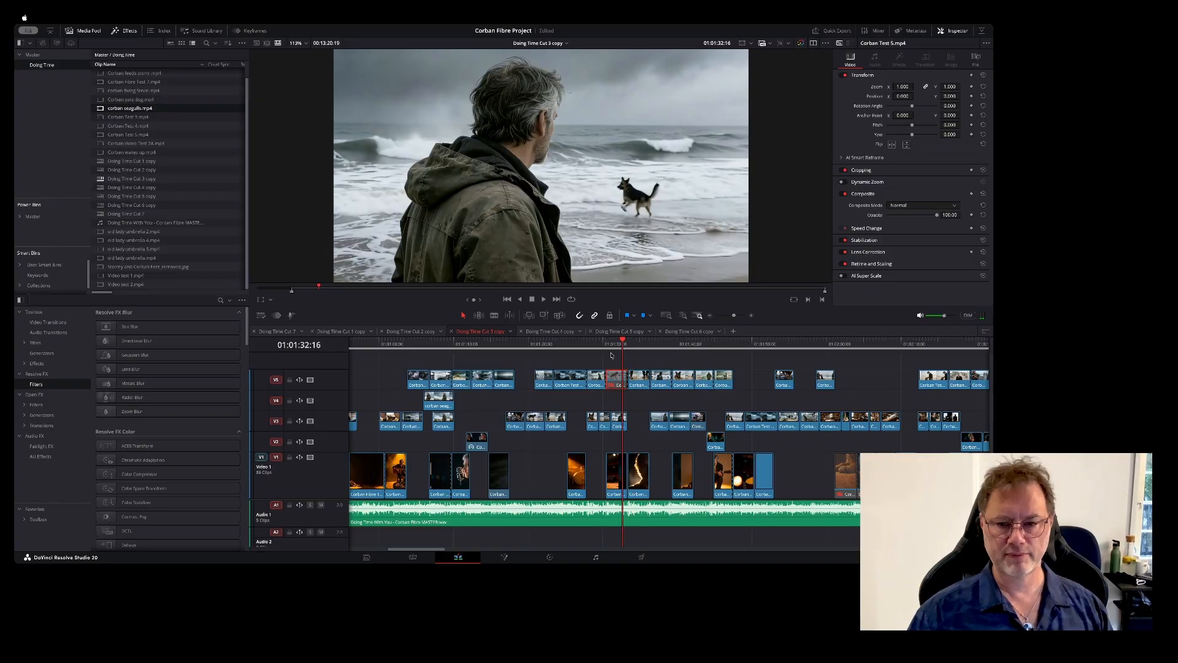
key(space)
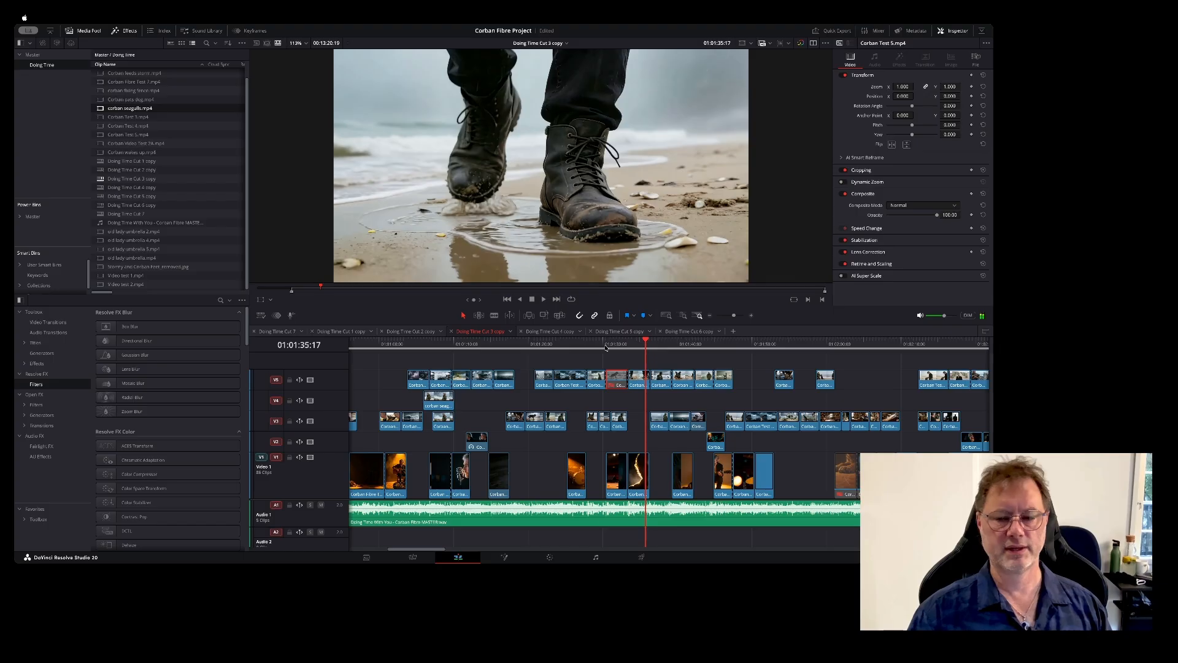
click(606, 344)
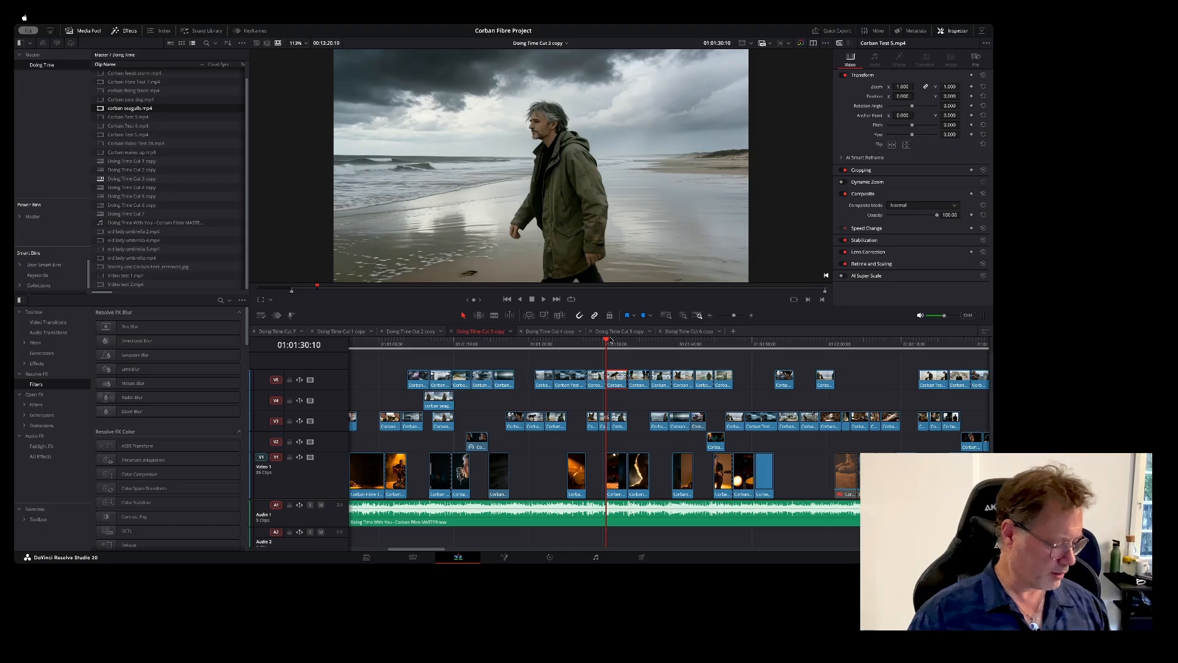
Step: Open the Doing Time Cut 4 copy timeline and play the seagulls shot from 01:01:05:23 to 01:01:08:13
click(561, 332)
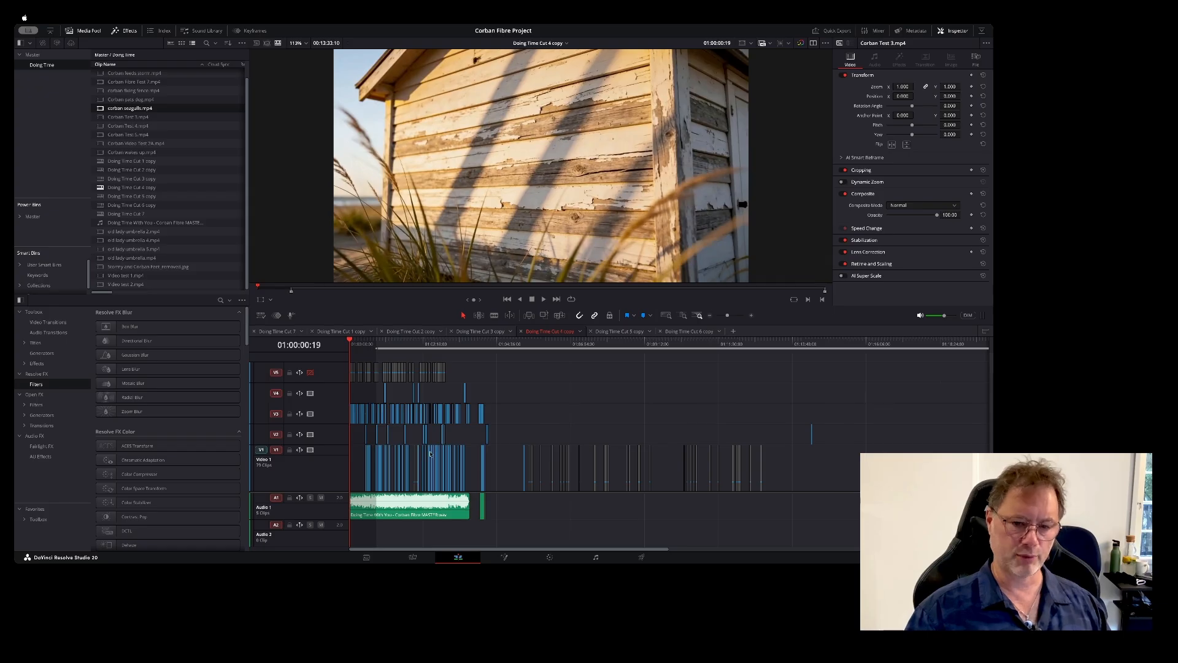
click(730, 316)
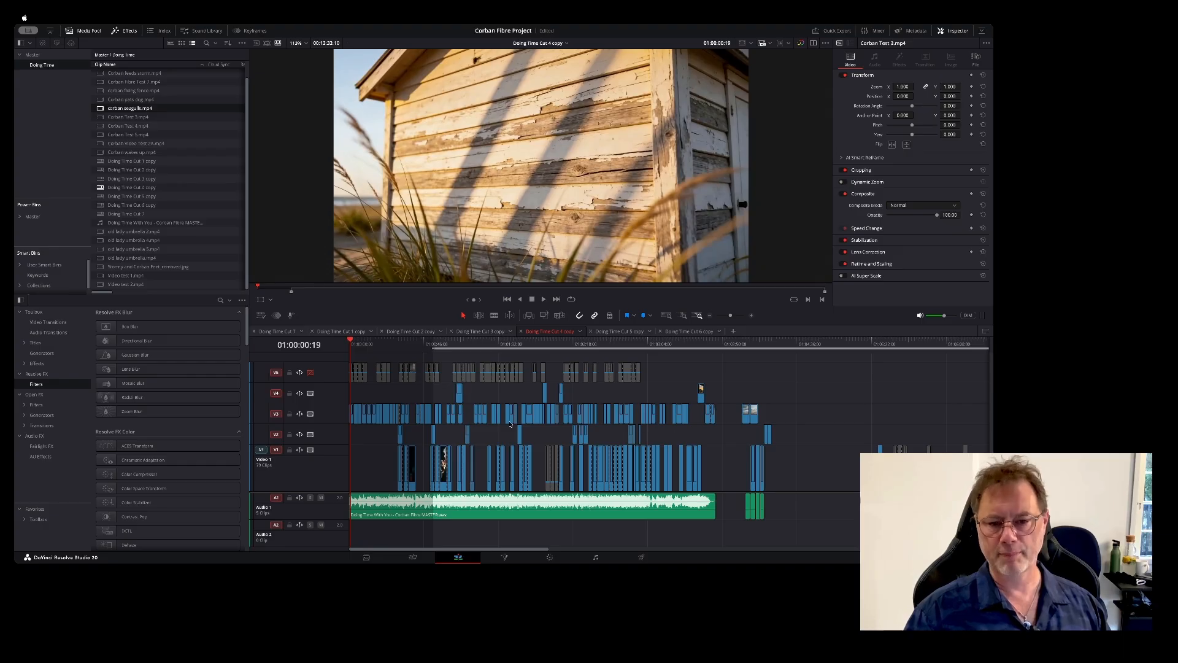
click(454, 345)
drag(730, 316, 730, 315)
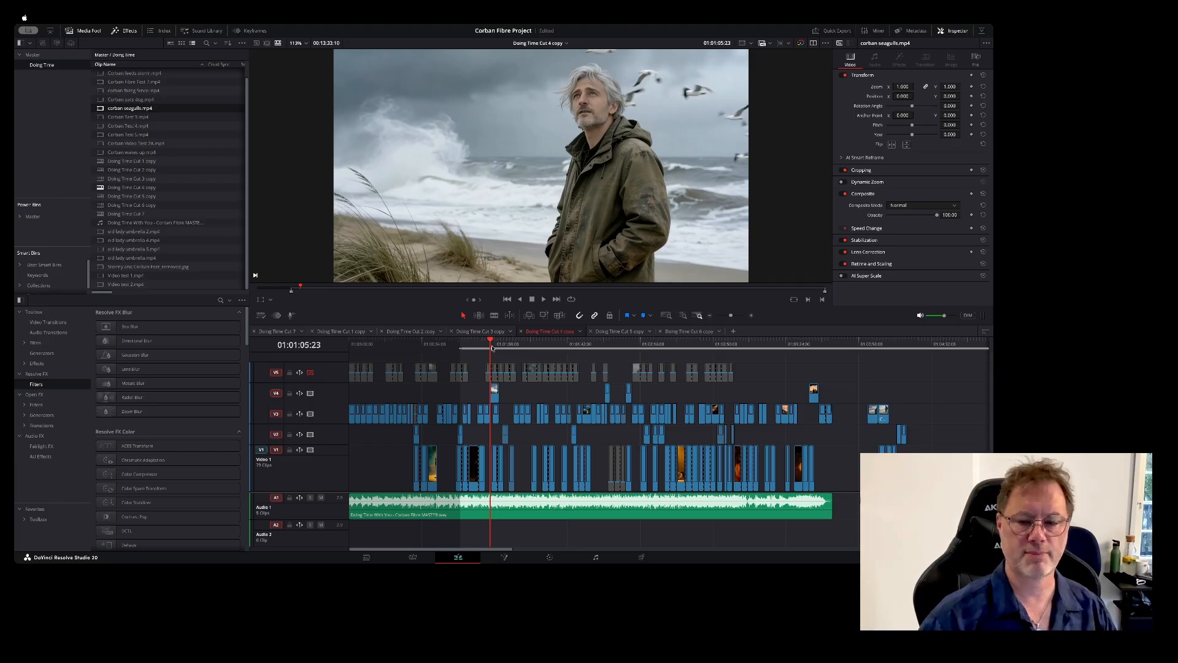
key(space)
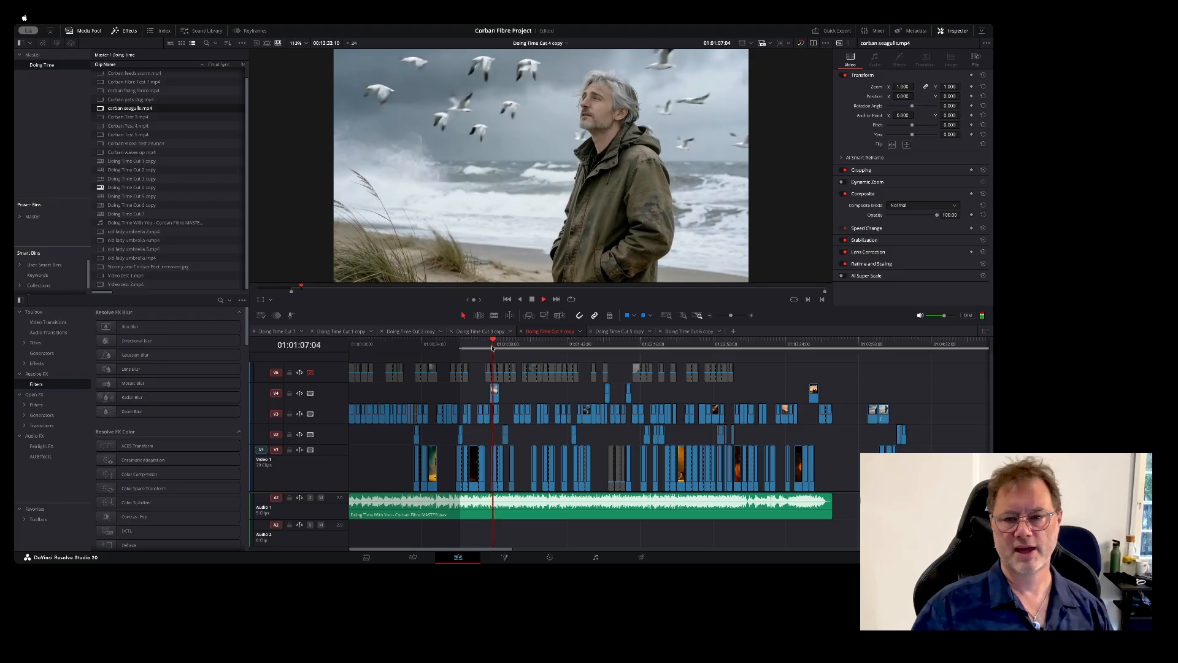
key(space)
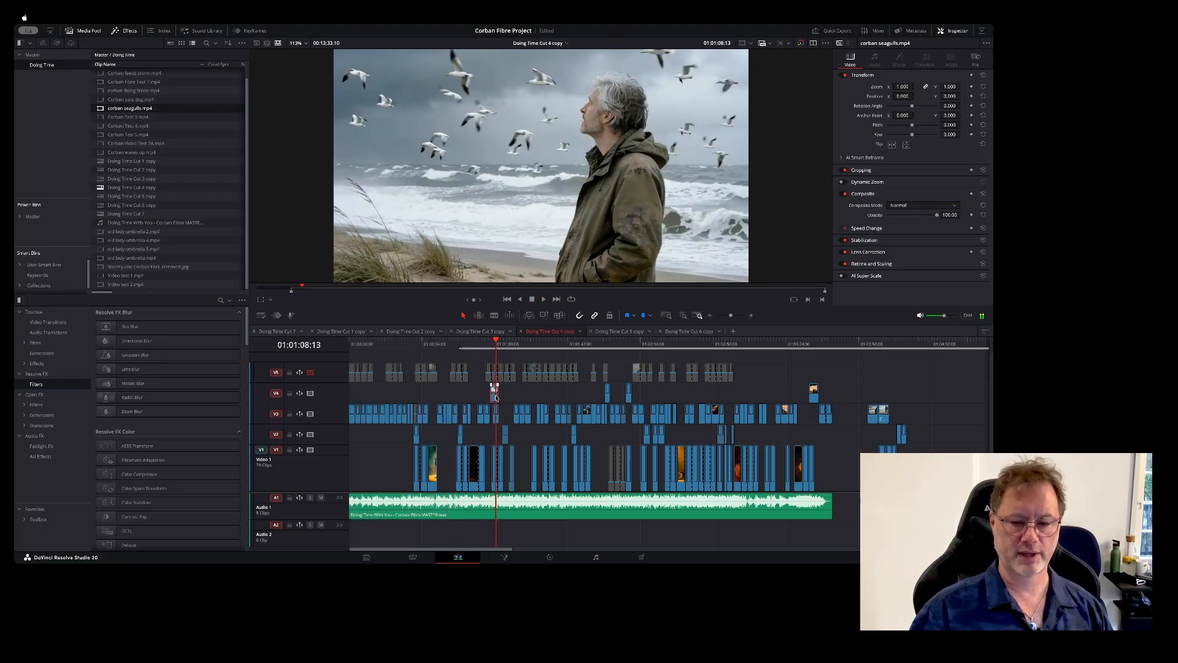
Step: Disable the seagulls clip on V4, play the underlying shot through 01:01:10:18, and re-enable the clip to replay it to 01:01:08:06
key(d)
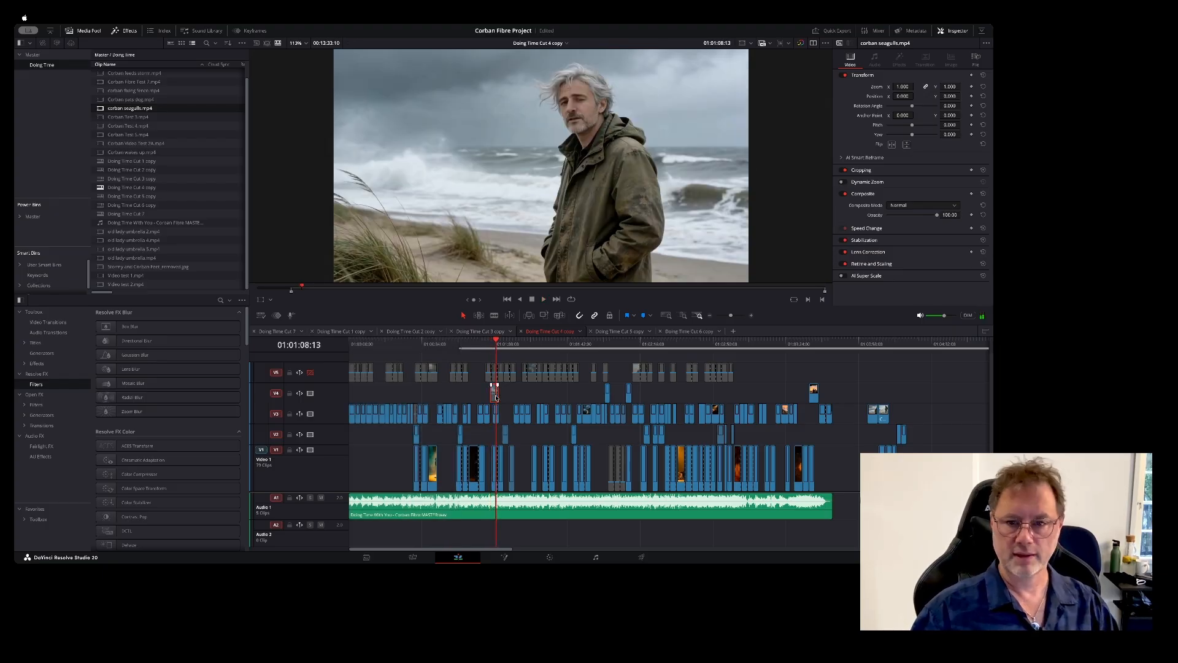
click(492, 345)
key(space)
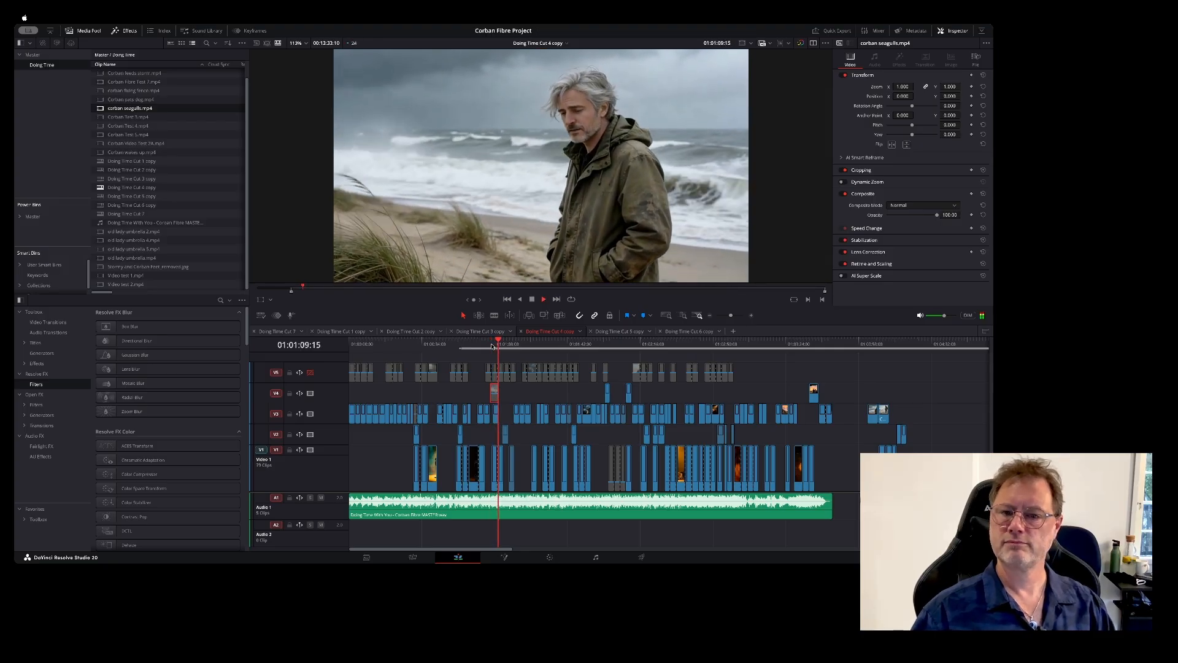
key(space)
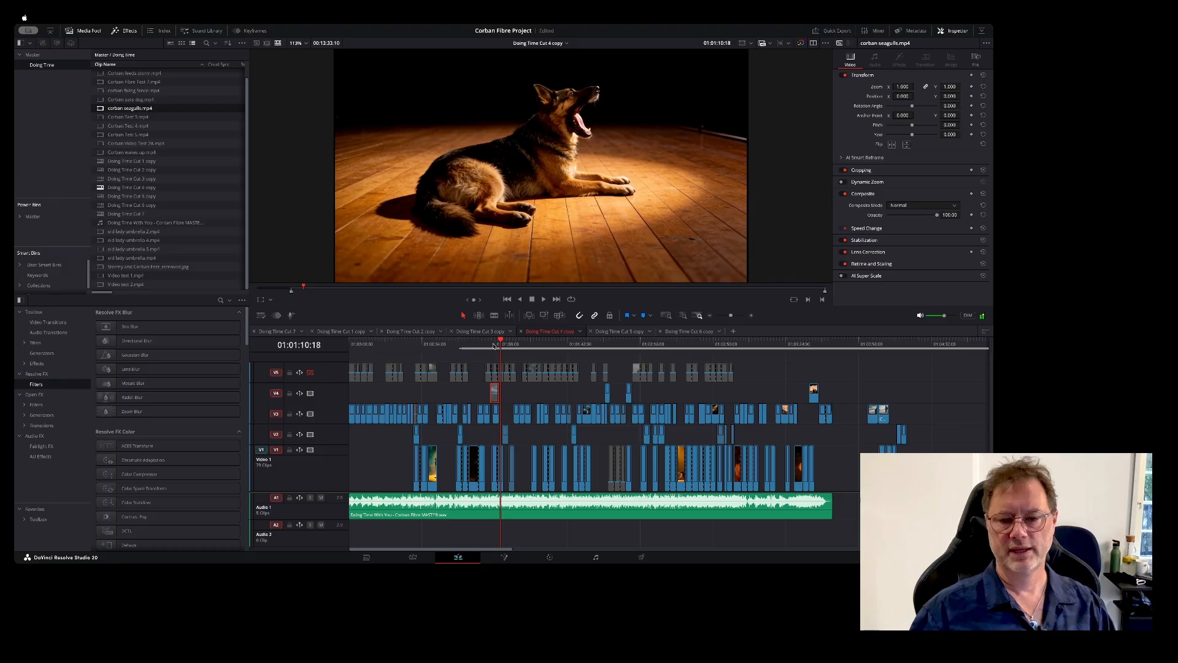
click(493, 345)
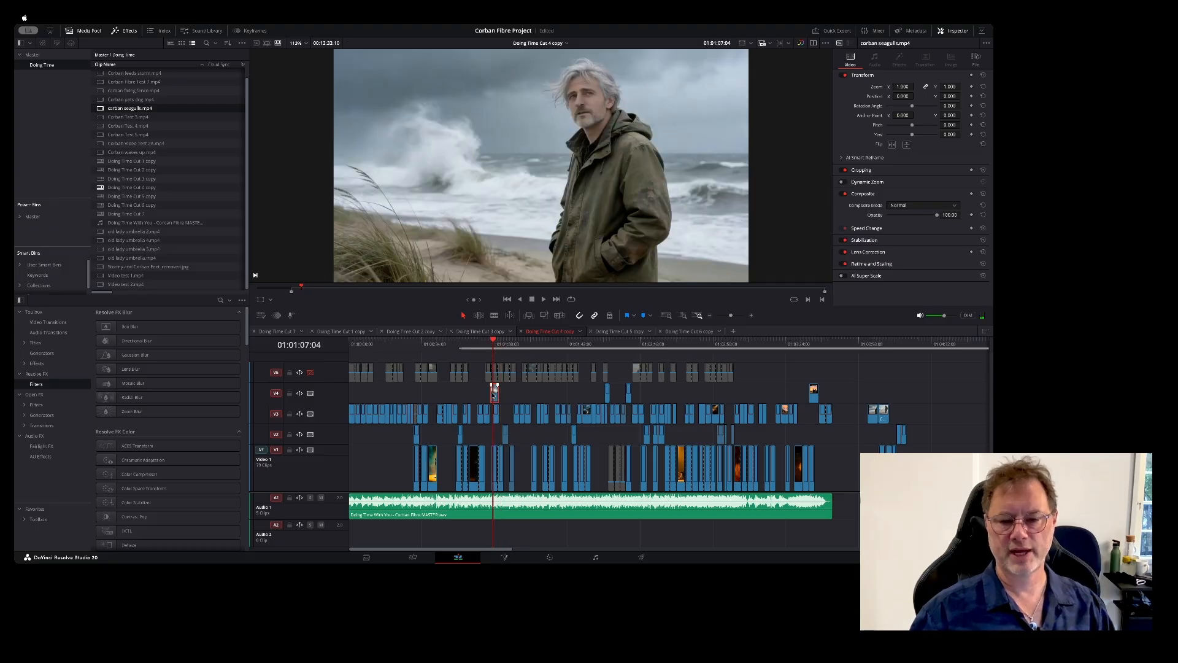
key(space)
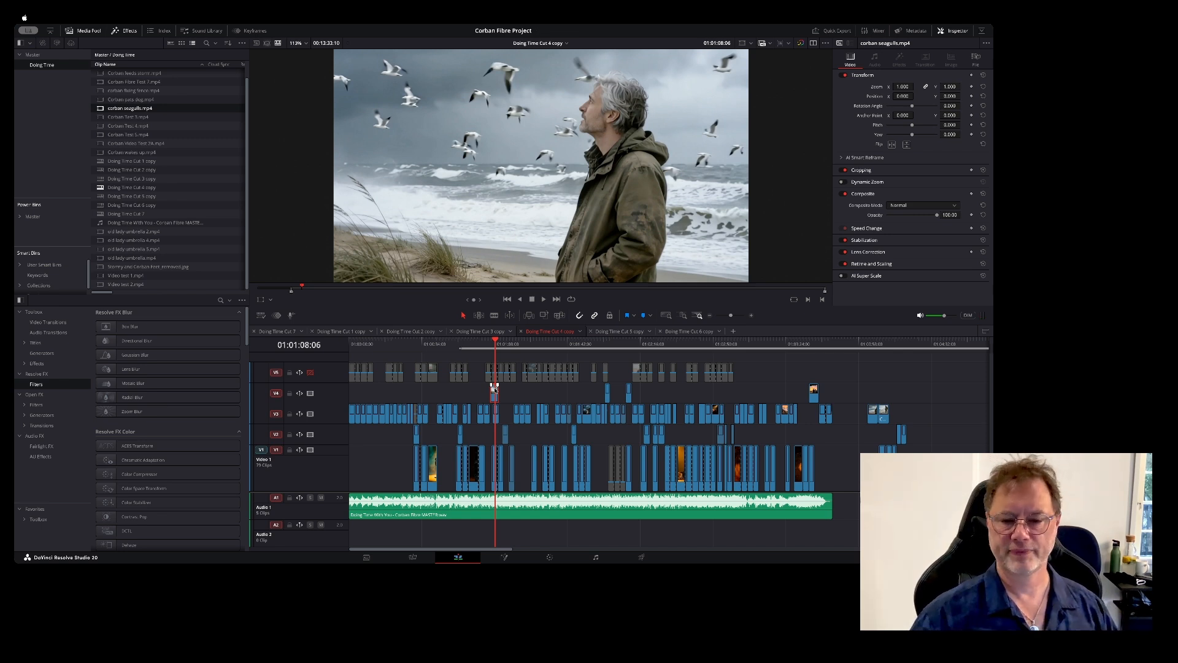
Step: Play the old lady umbrella sequence from about 01:01:53:12 to 01:01:59:22 and its continuation from 01:02:02:00 to 01:02:03:08
click(591, 342)
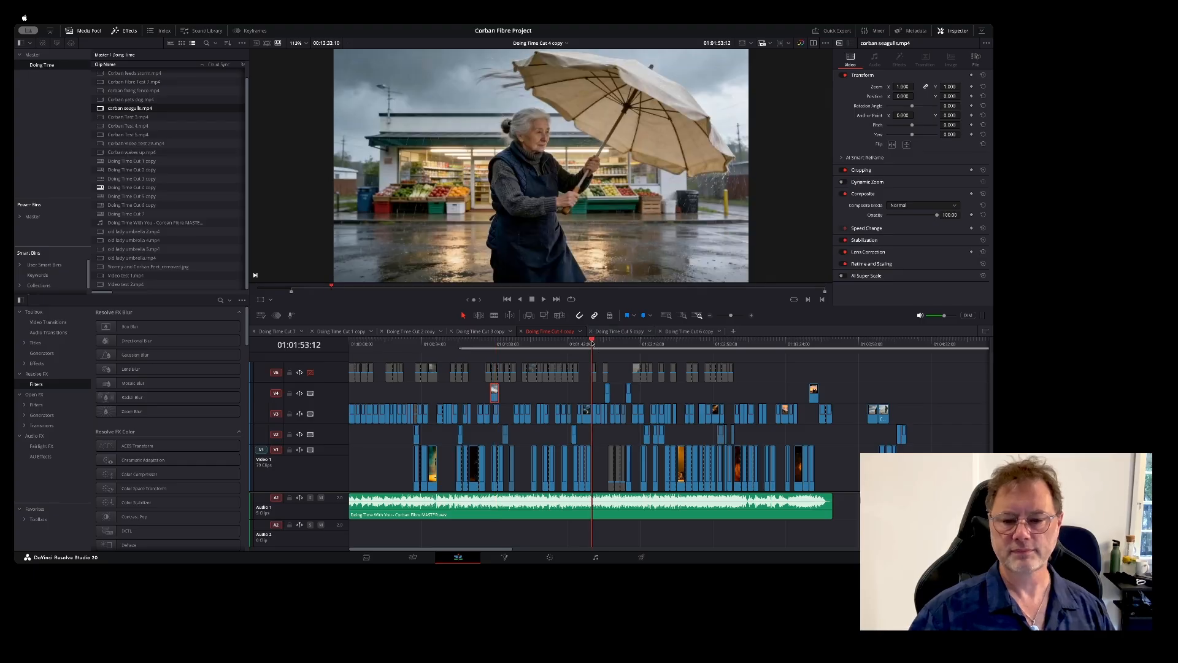
drag(592, 343, 589, 345)
key(space)
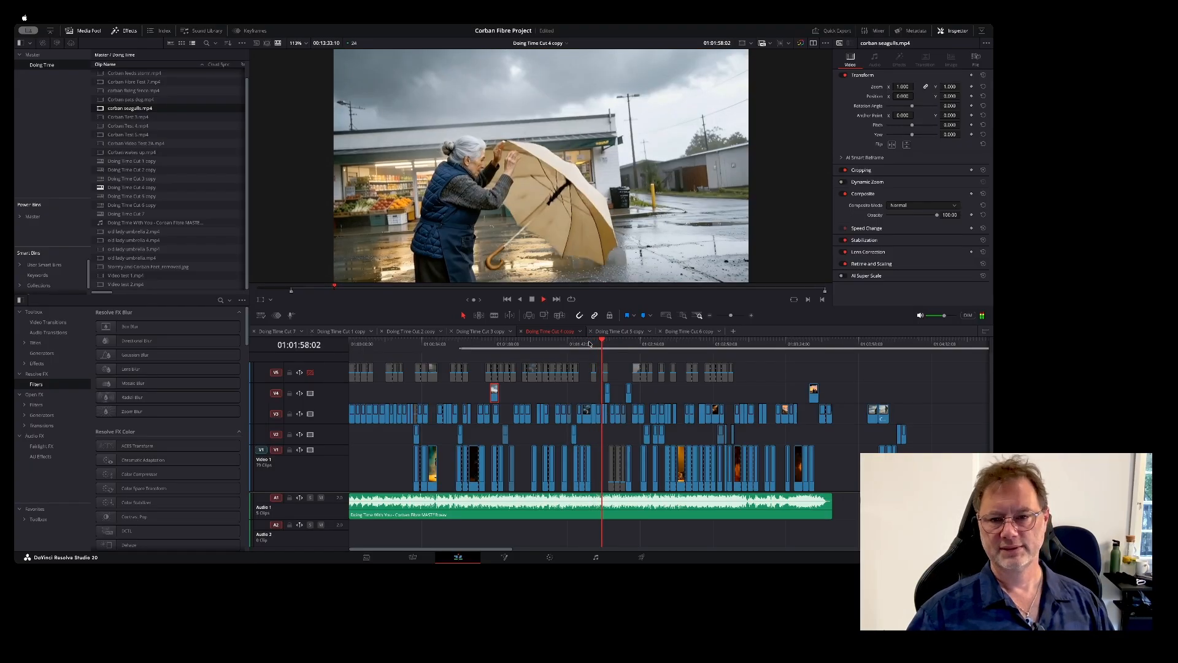
key(space)
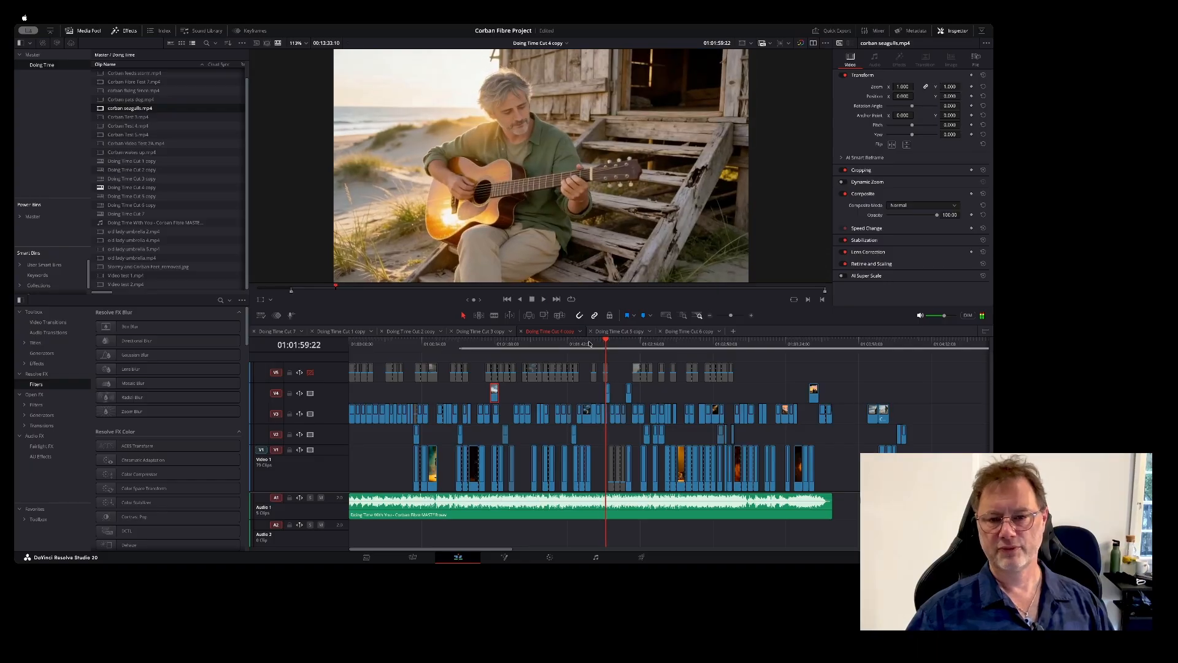
click(610, 342)
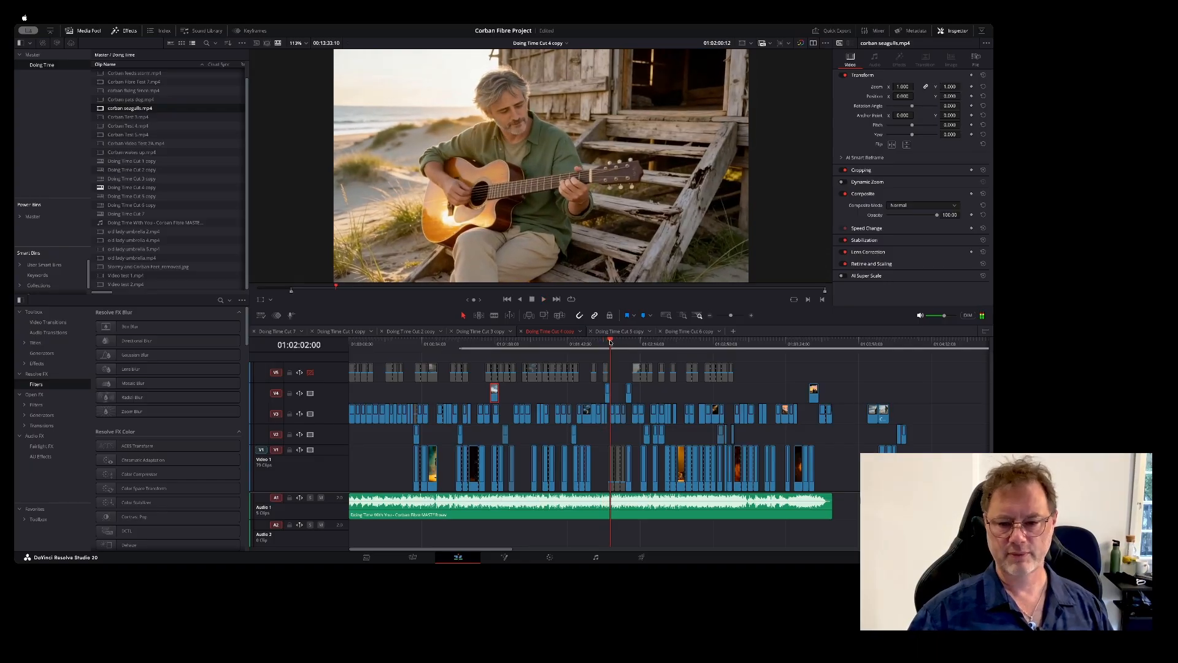
key(space)
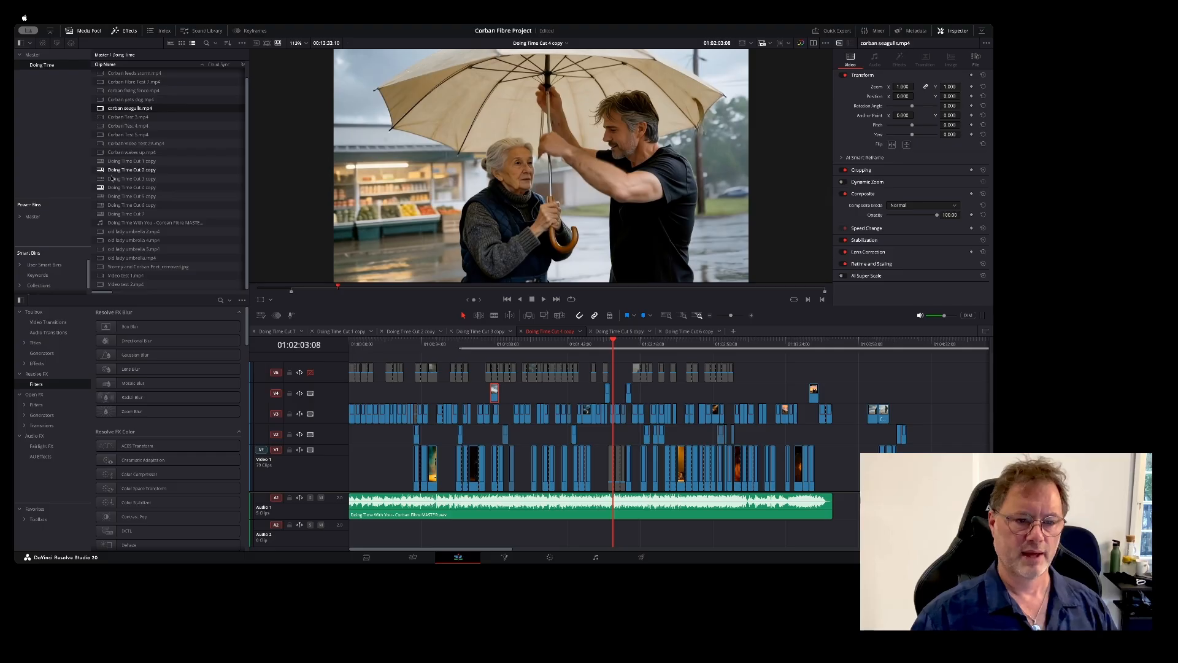
Step: Switch to the dual viewer layout, load old lady umbrella.mp4 into the source viewer, and play it from the start
click(100, 259)
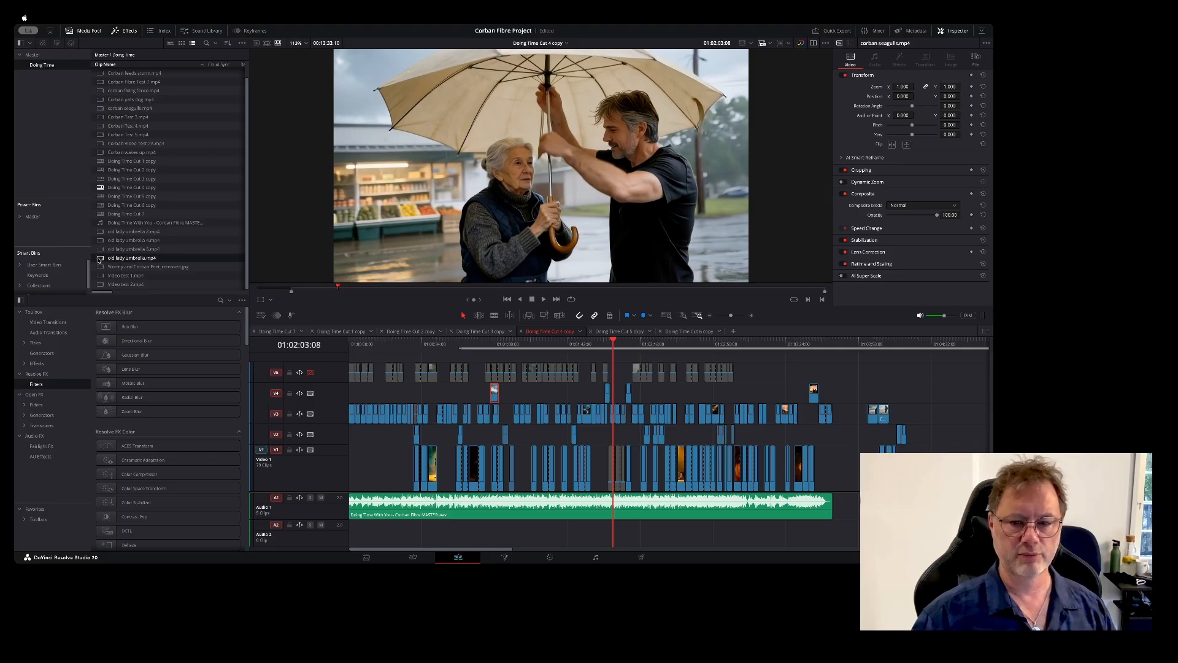
click(813, 43)
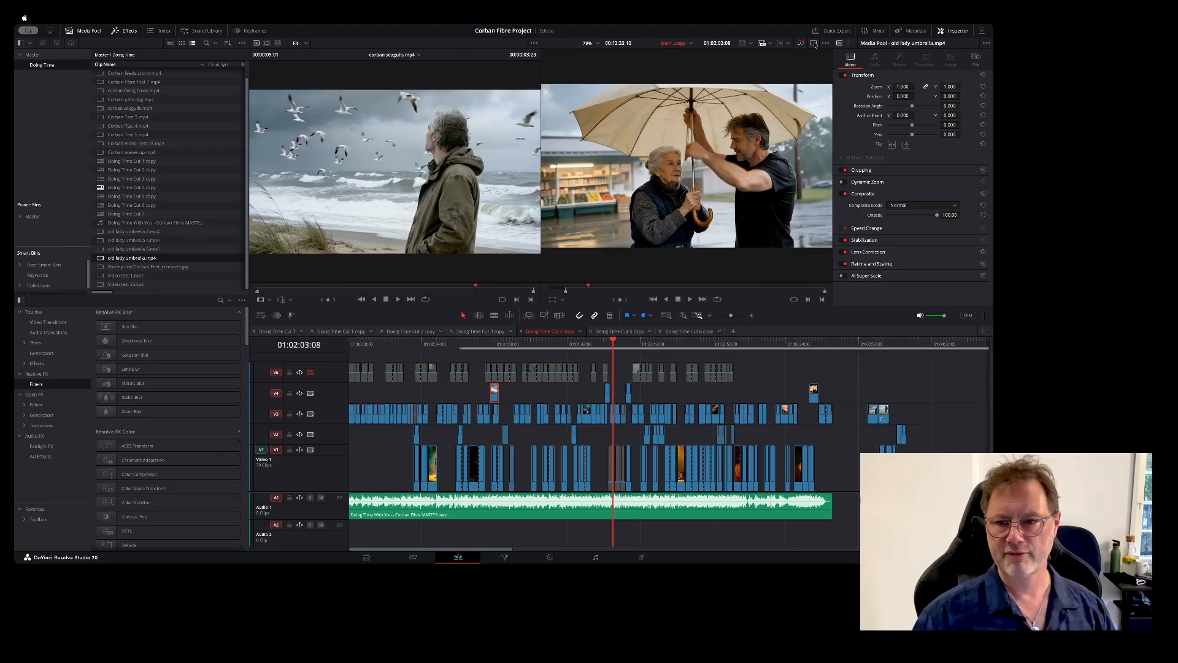
drag(132, 258, 373, 200)
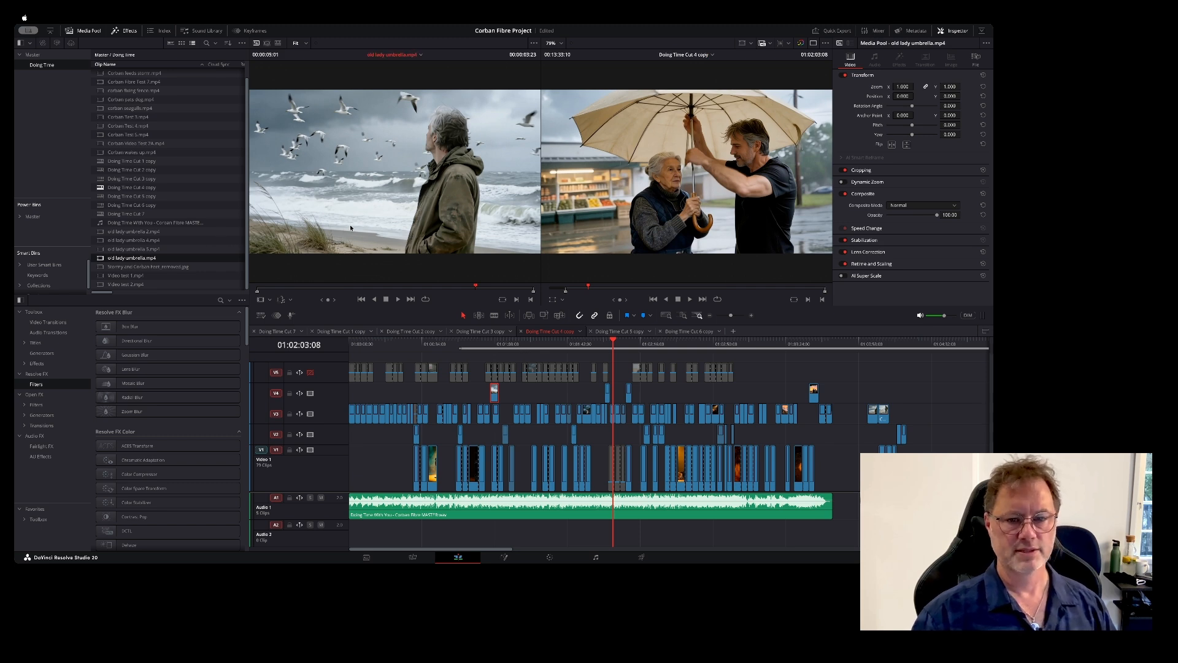
click(255, 290)
key(space)
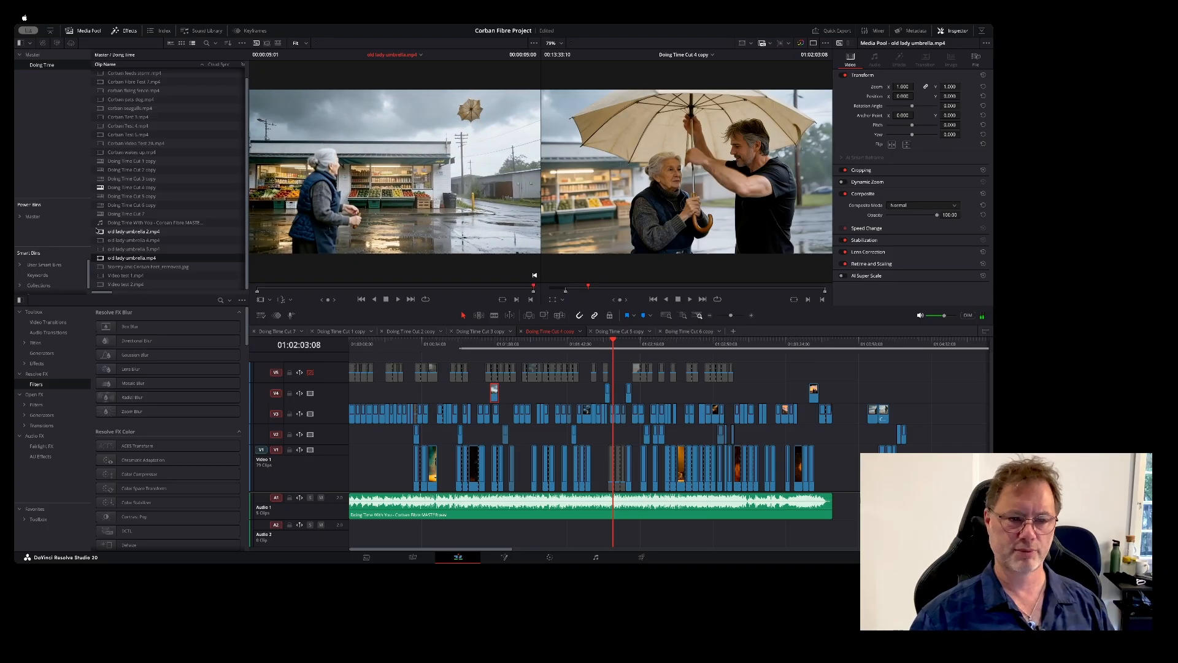
Step: Load old lady umbrella 5.mp4 and old lady umbrella 4.mp4 into the source viewer in turn, playing each from the start
double_click(101, 250)
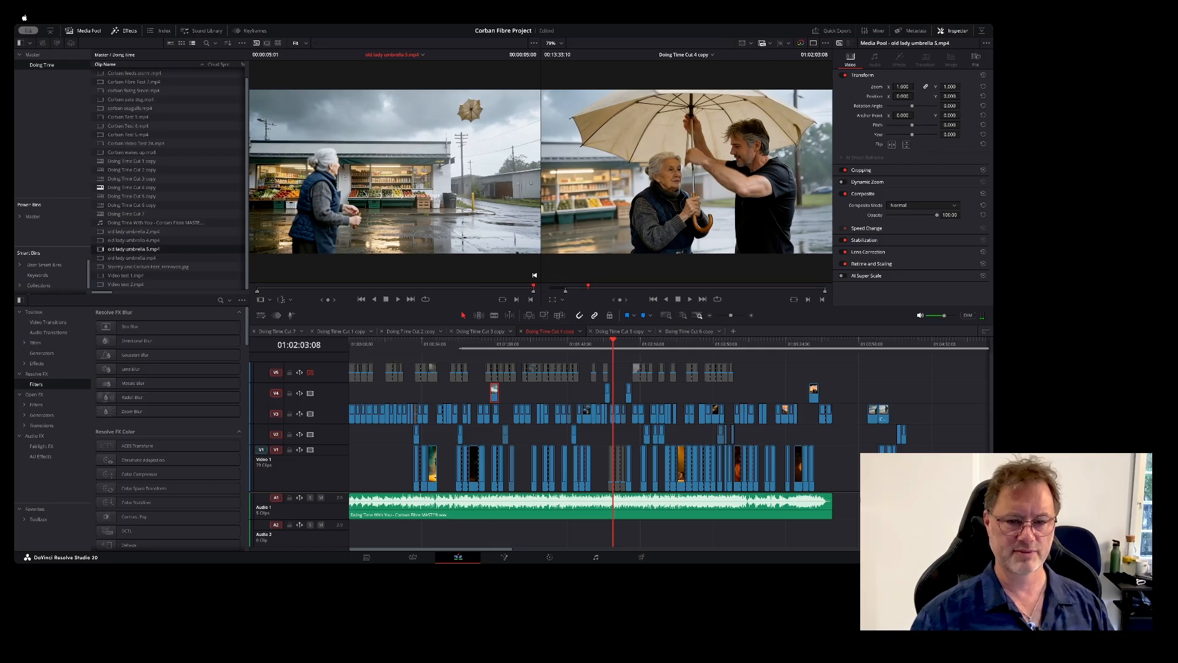
click(260, 289)
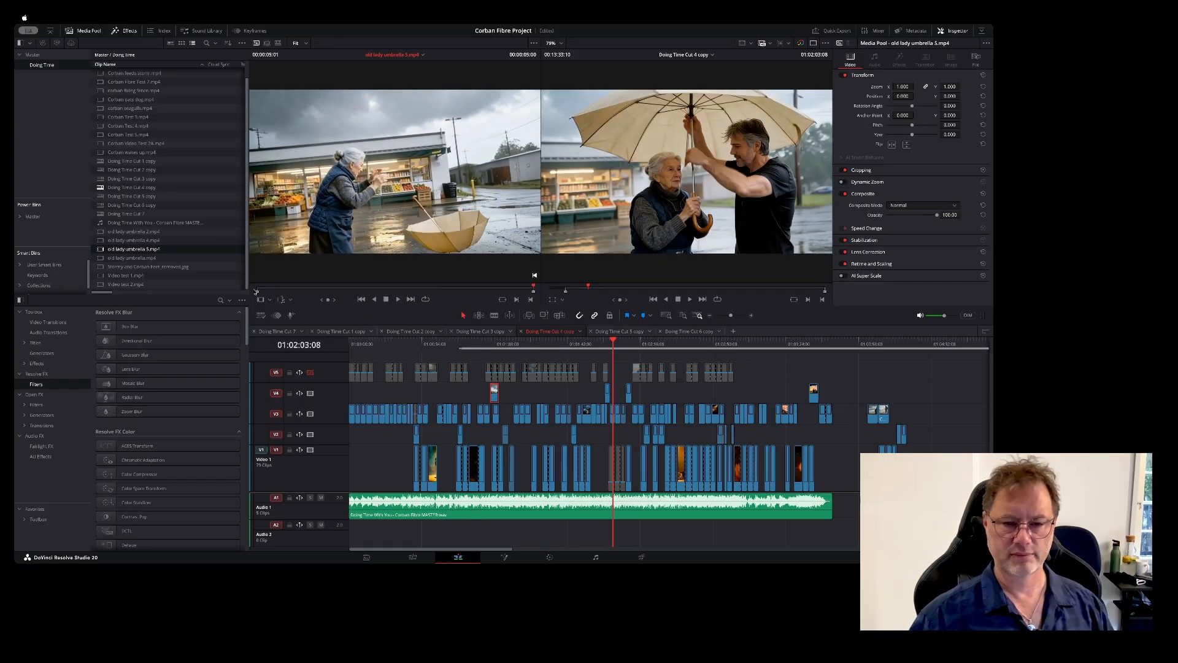
drag(135, 240, 329, 175)
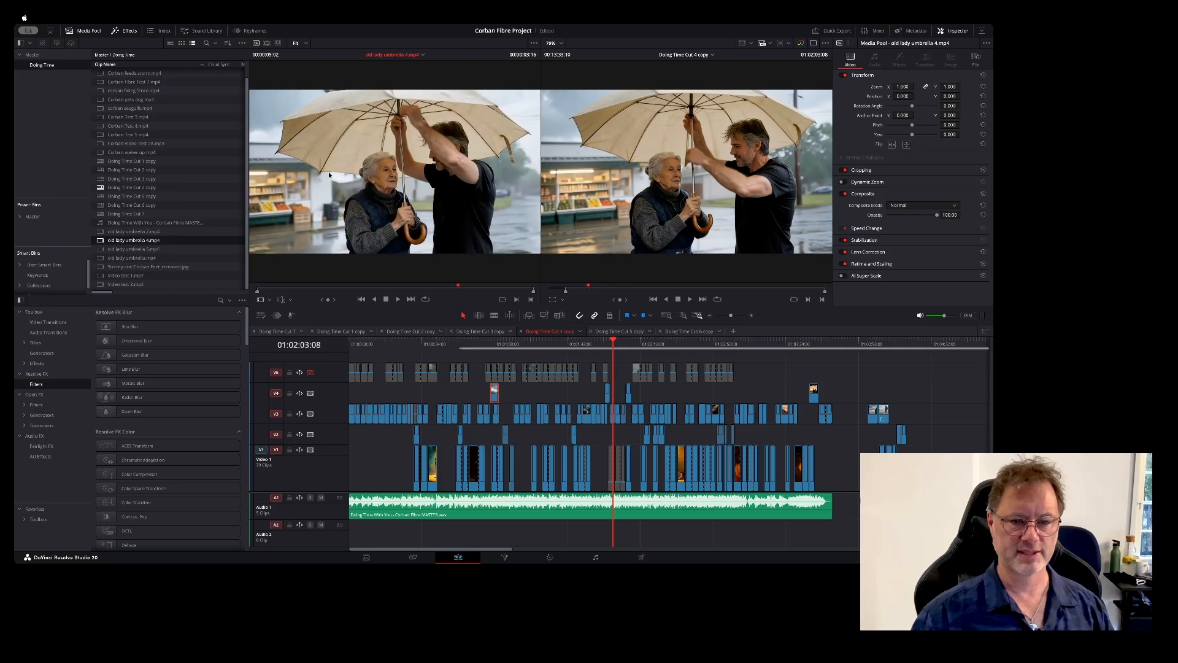
click(256, 287)
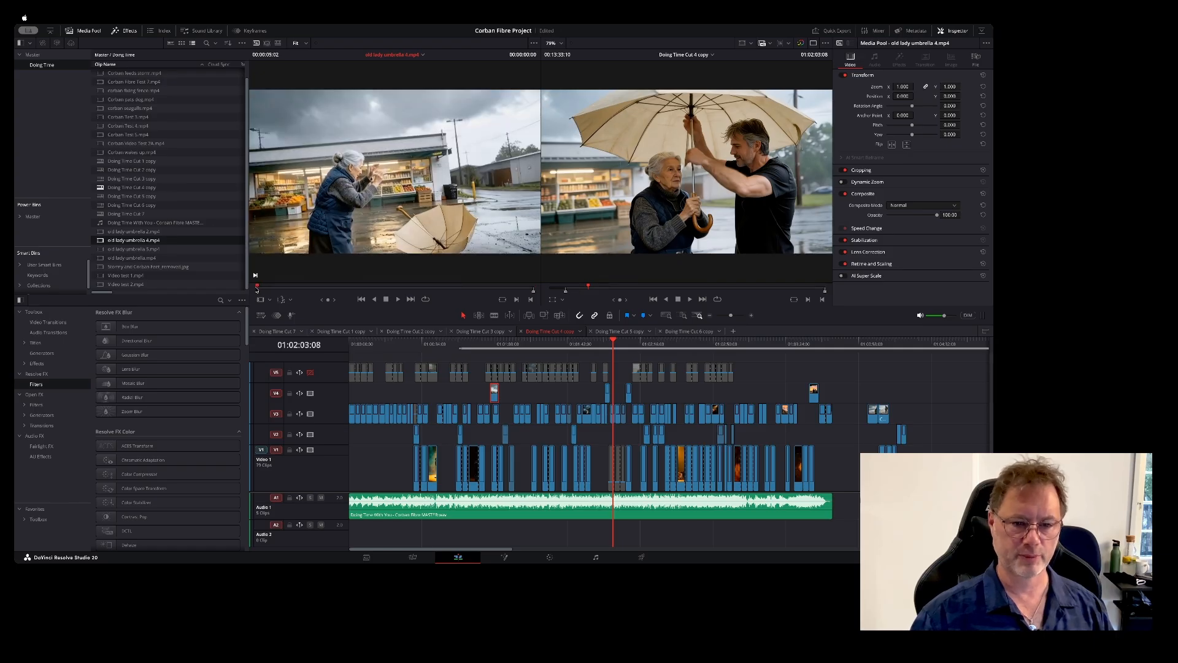
key(space)
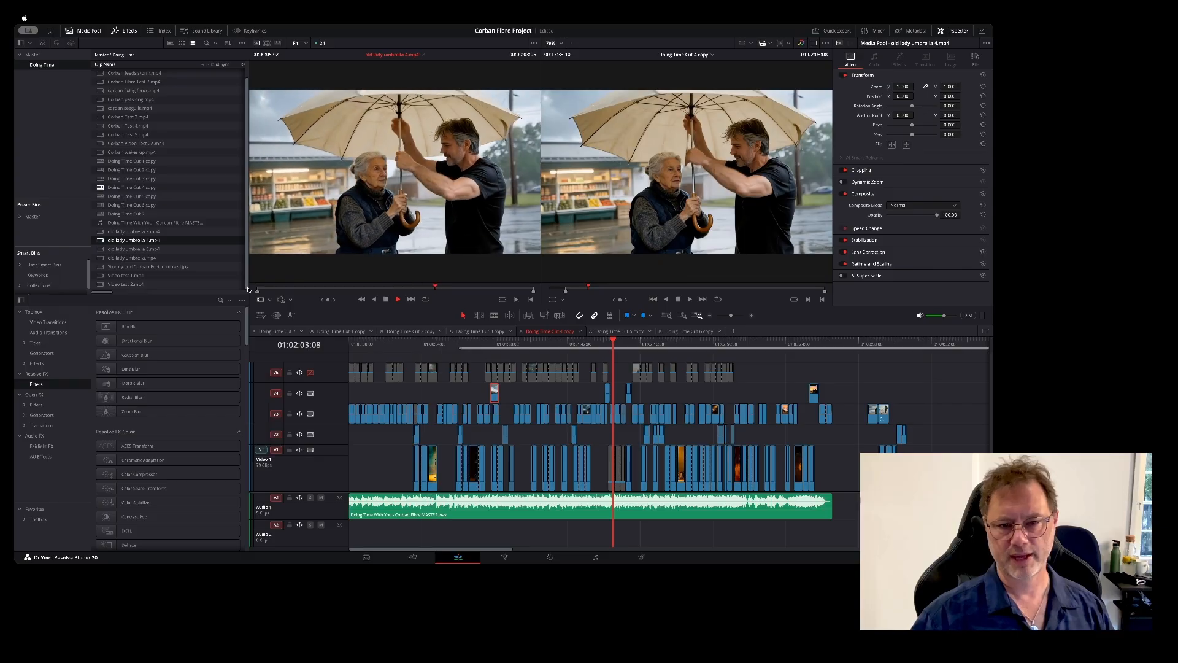
Step: Replay old lady umbrella 4.mp4 from the start twice in the source viewer and scrub back to 00:00:04:07
click(254, 288)
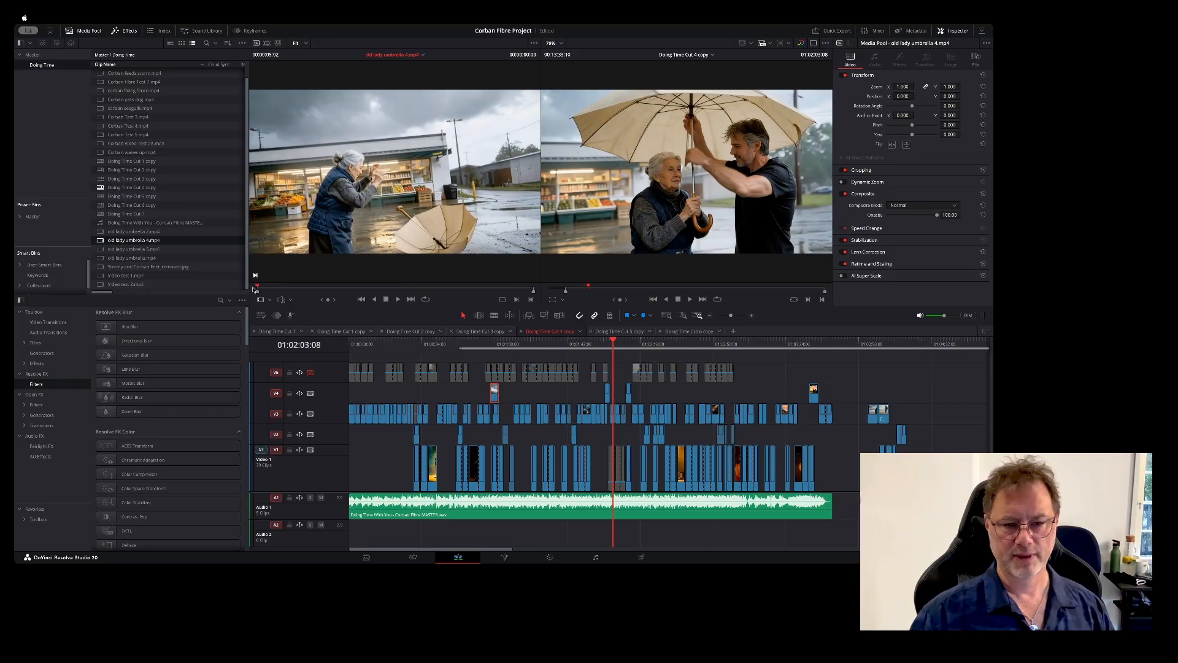
key(space)
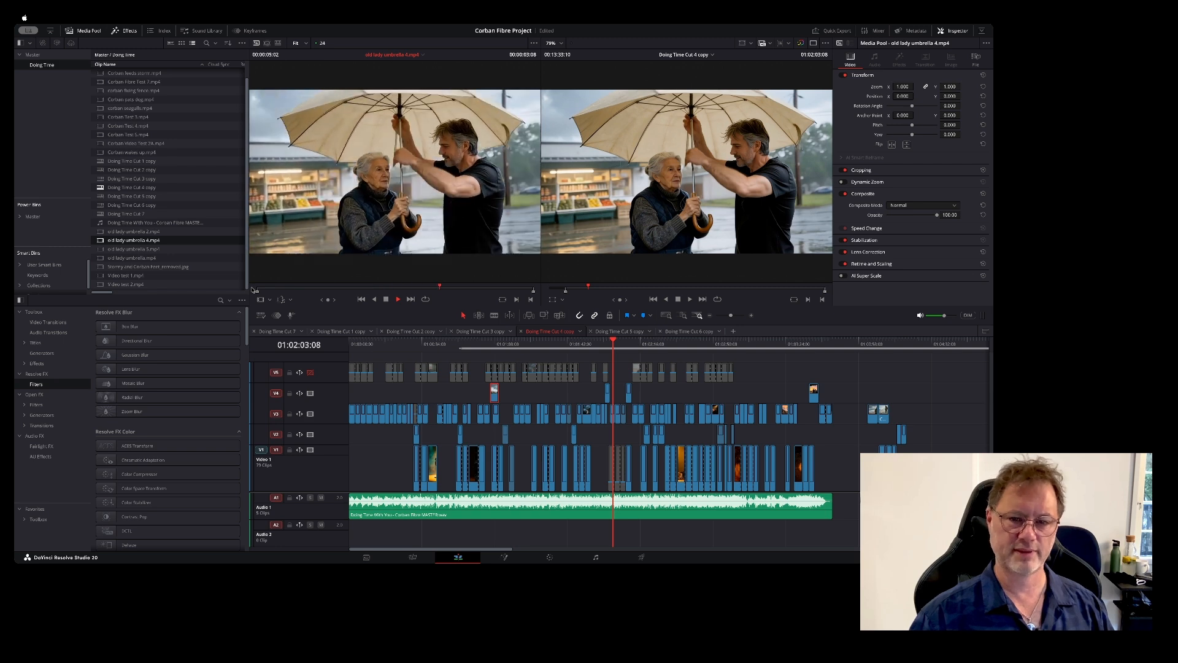
key(space)
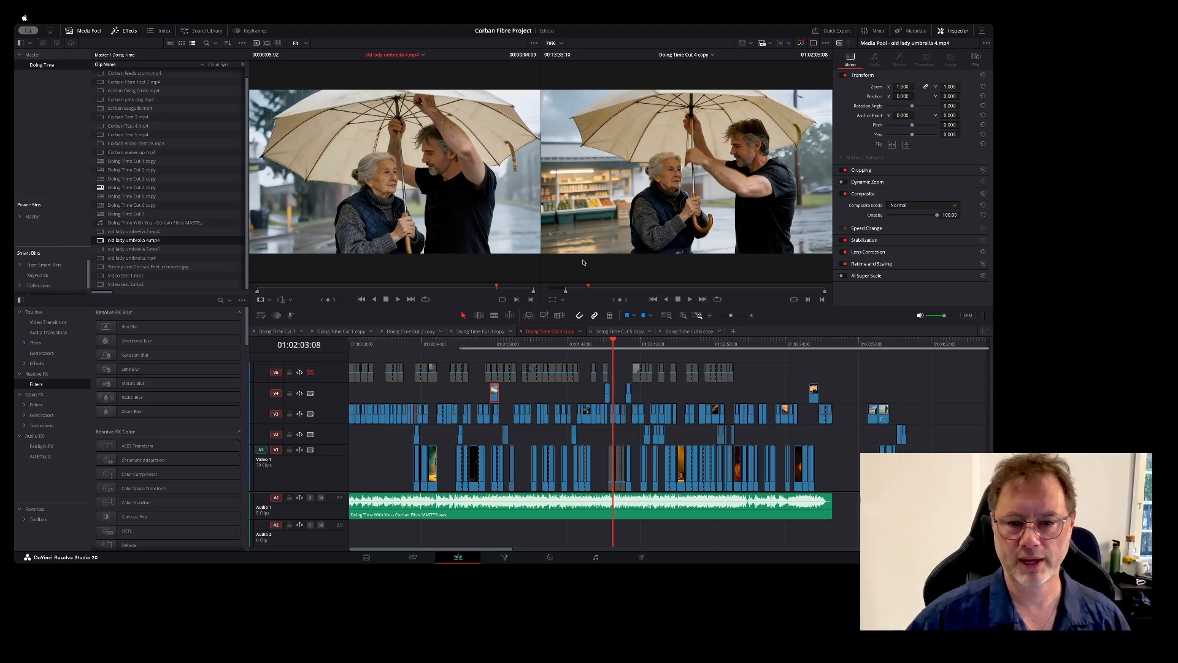
drag(501, 285, 243, 275)
key(space)
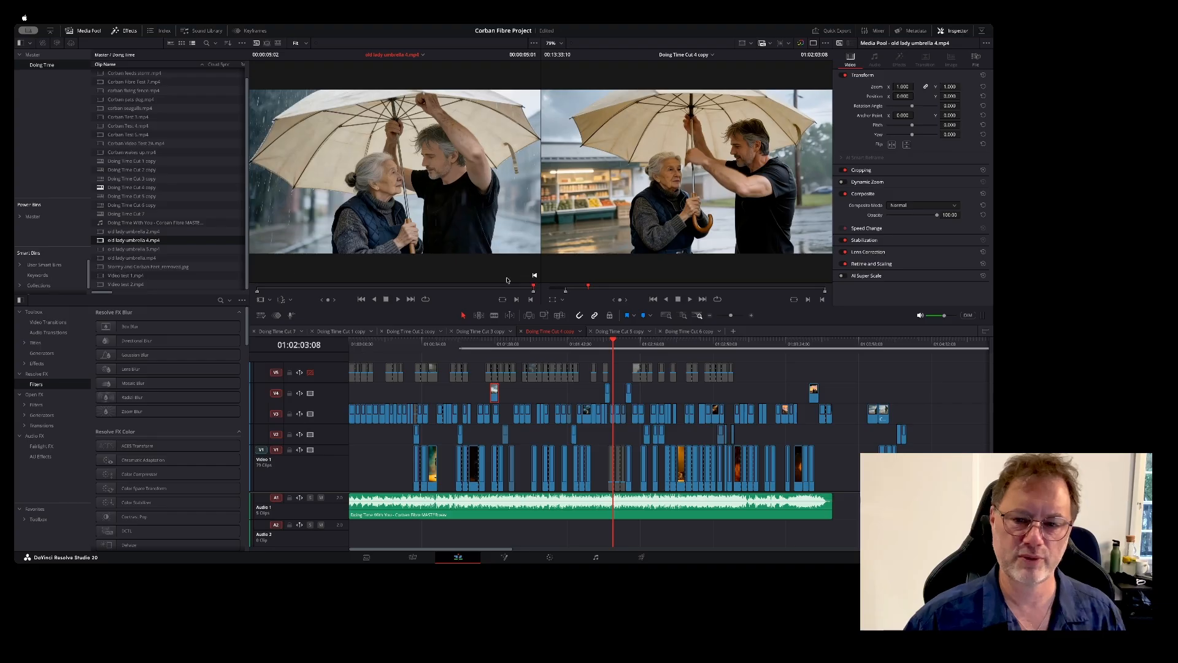
drag(535, 287, 494, 287)
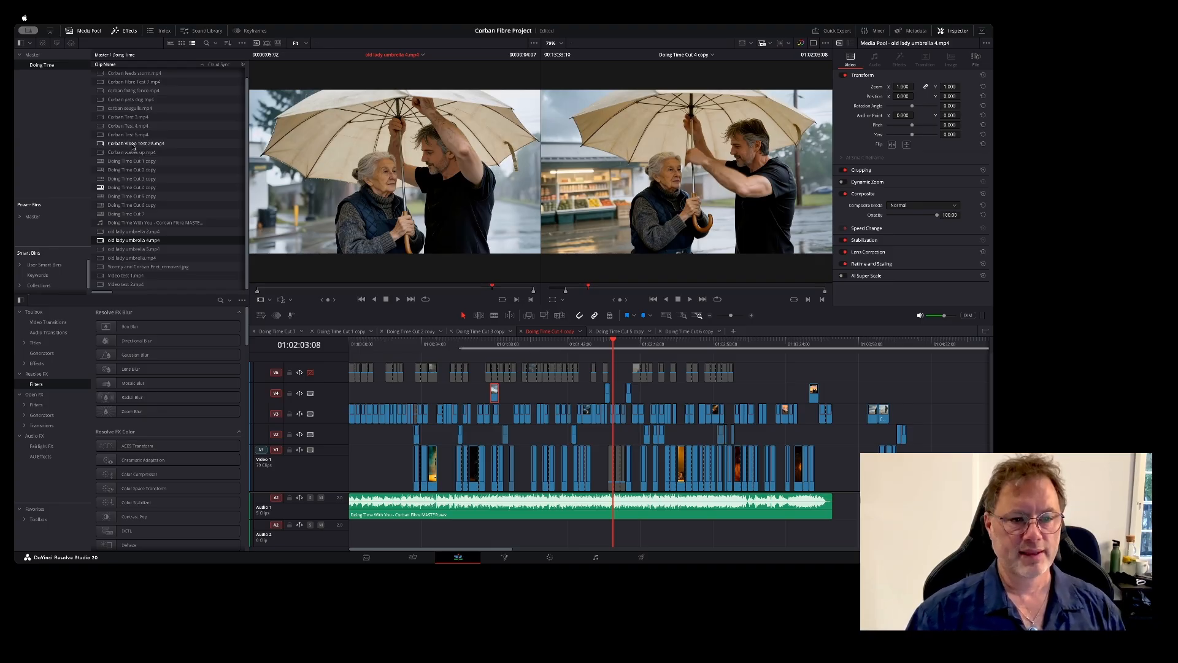
Step: Load Corban pats dog.mp4 into the source viewer and play it from the start, replaying it to 00:00:02:02
double_click(102, 100)
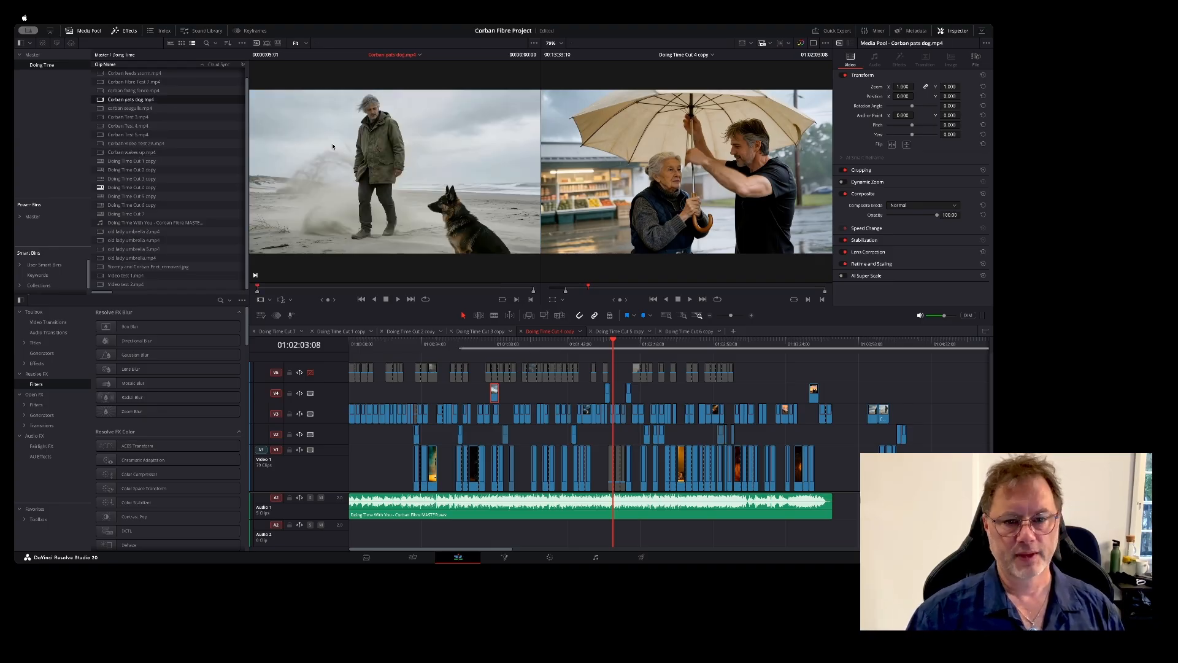
key(space)
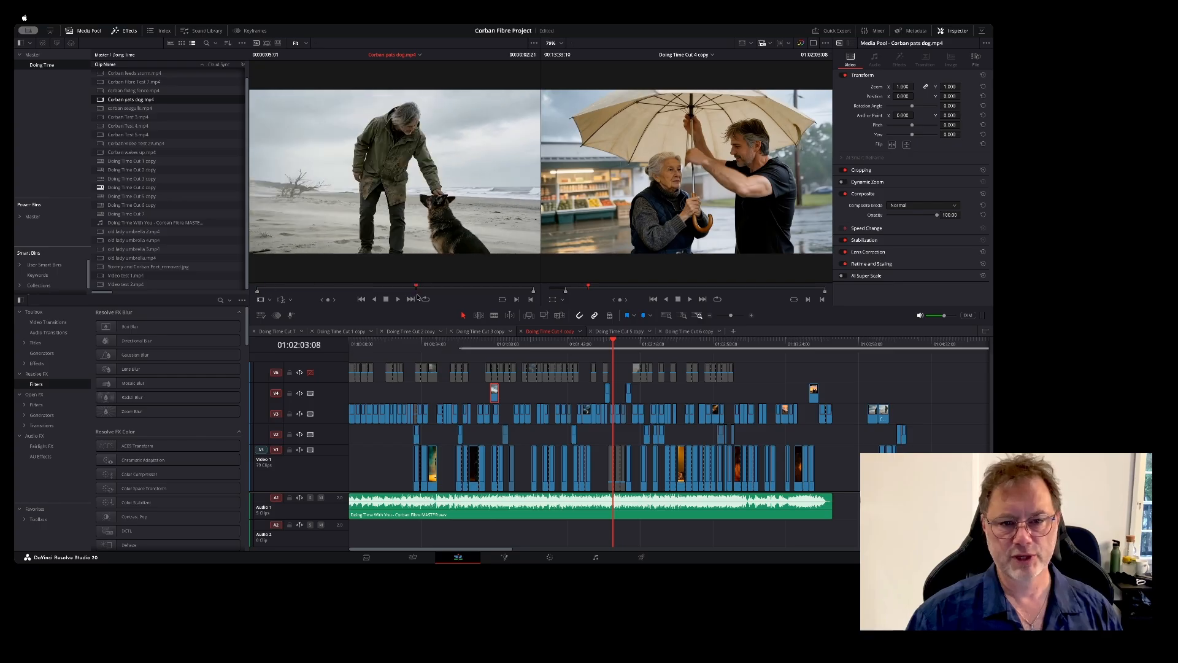
click(259, 290)
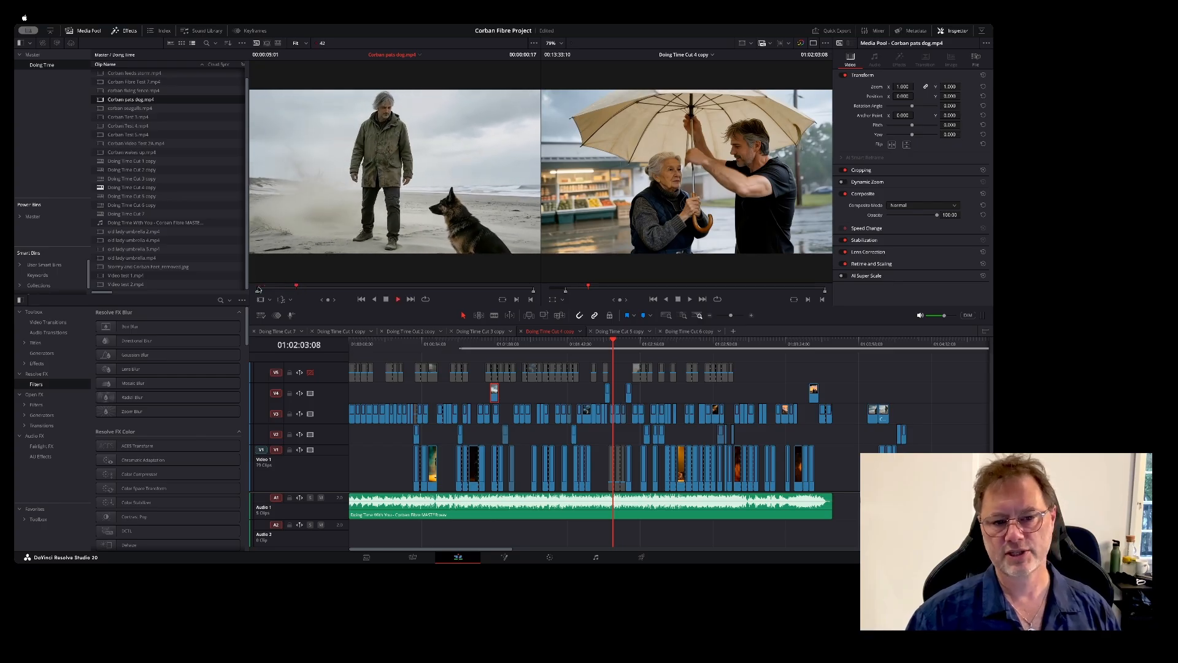
key(space)
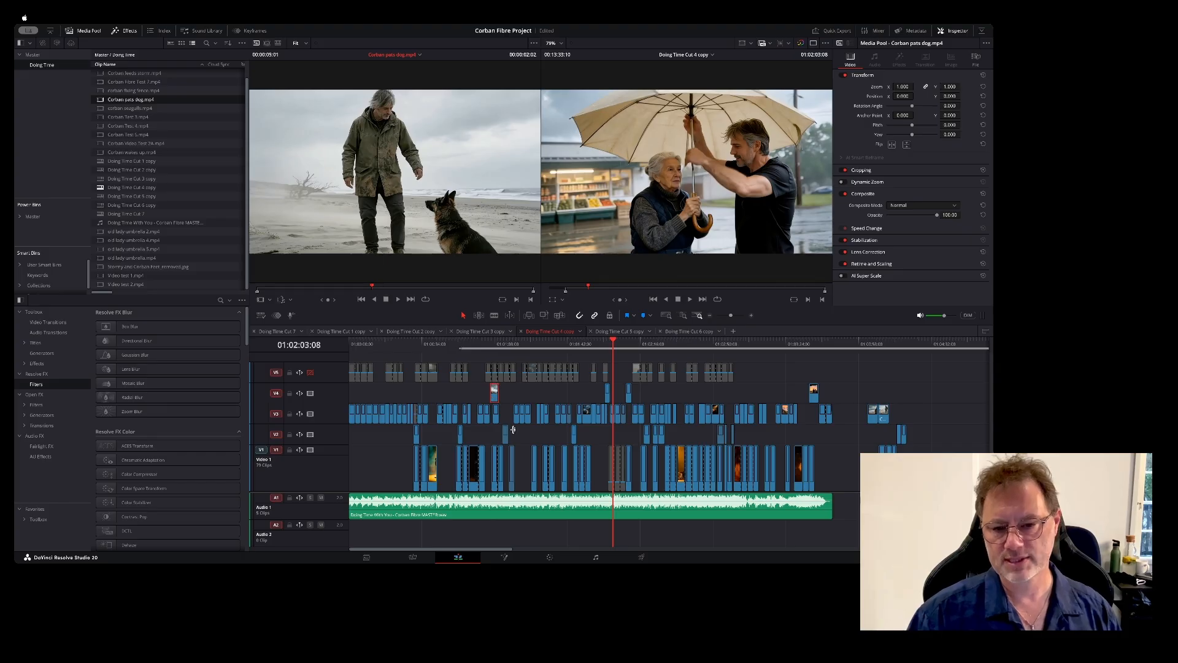
Step: Play the Doing Time Cut 4 copy timeline just past the umbrella sequence to 01:02:10:08 and zoom the timeline out
click(620, 346)
key(space)
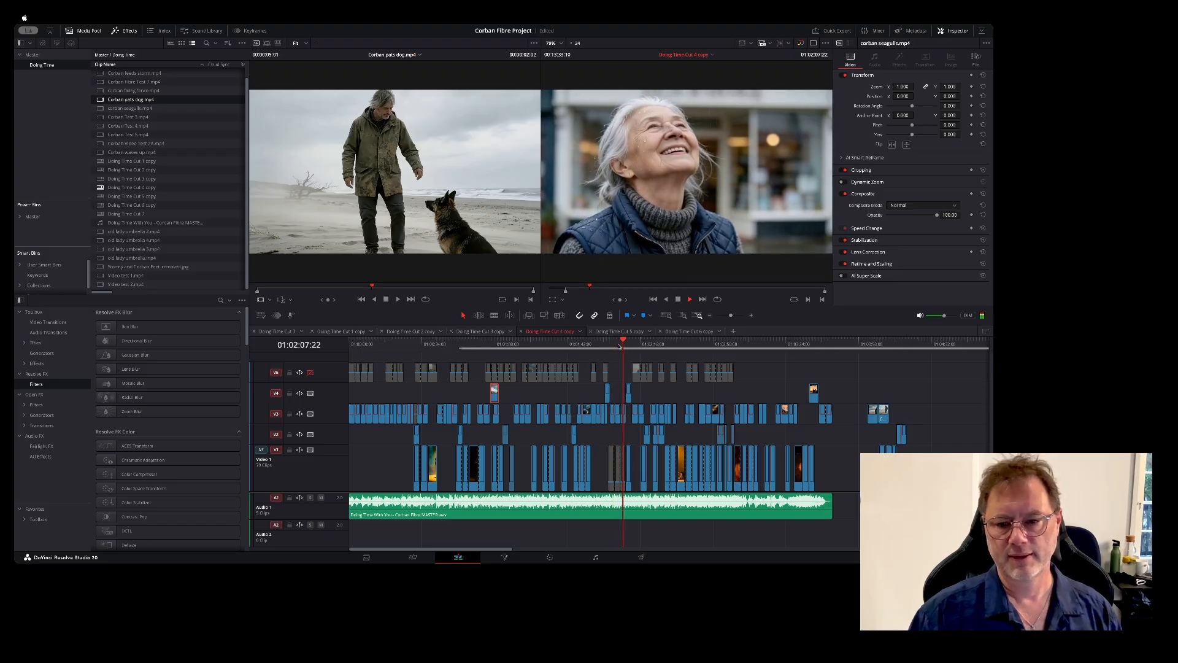
key(space)
drag(731, 316, 729, 315)
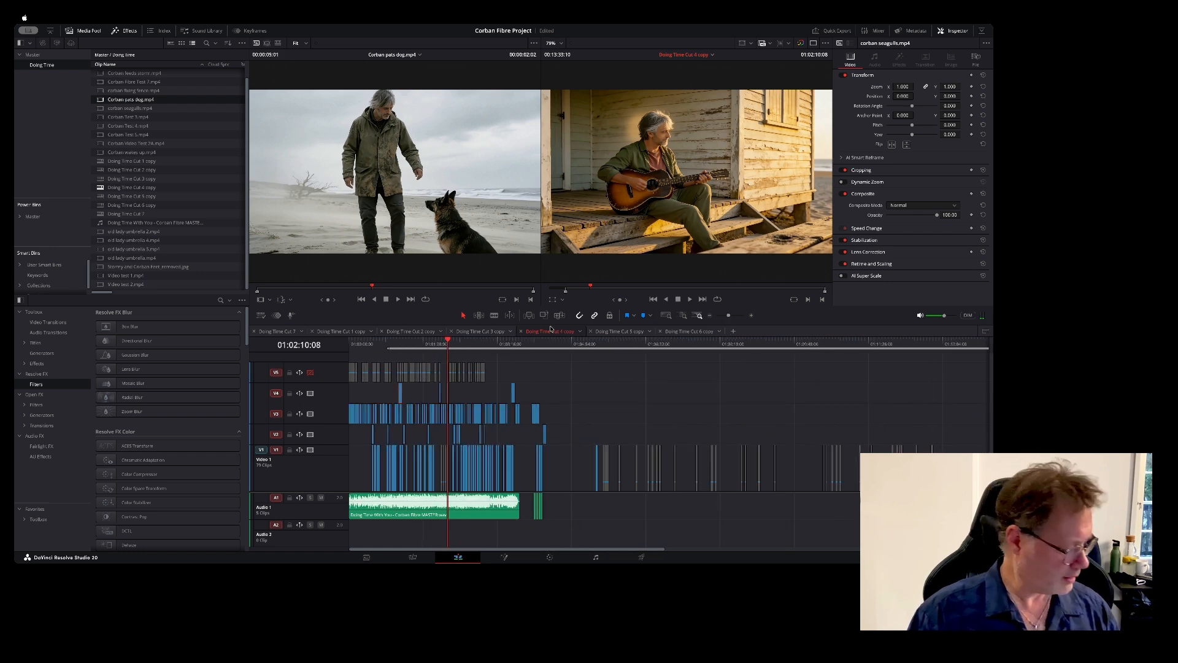
Step: Open the Doing Time Cut 5 copy timeline and play the section ending at 01:01:26:06
click(620, 332)
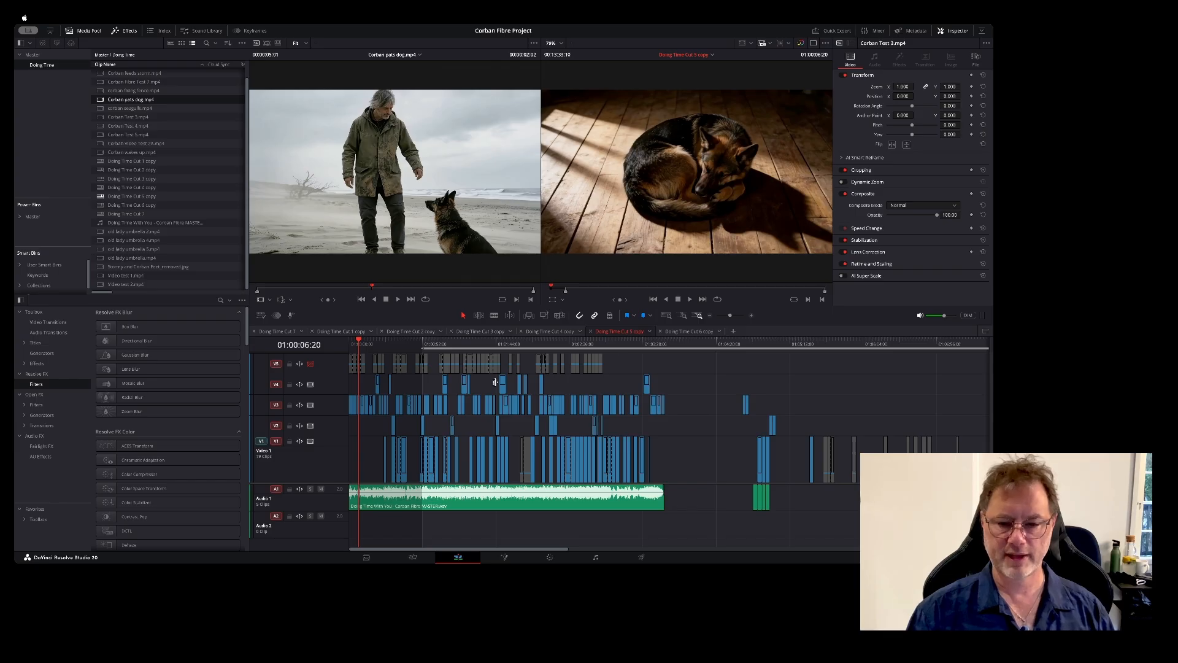
click(501, 343)
click(464, 341)
drag(464, 342, 466, 342)
key(space)
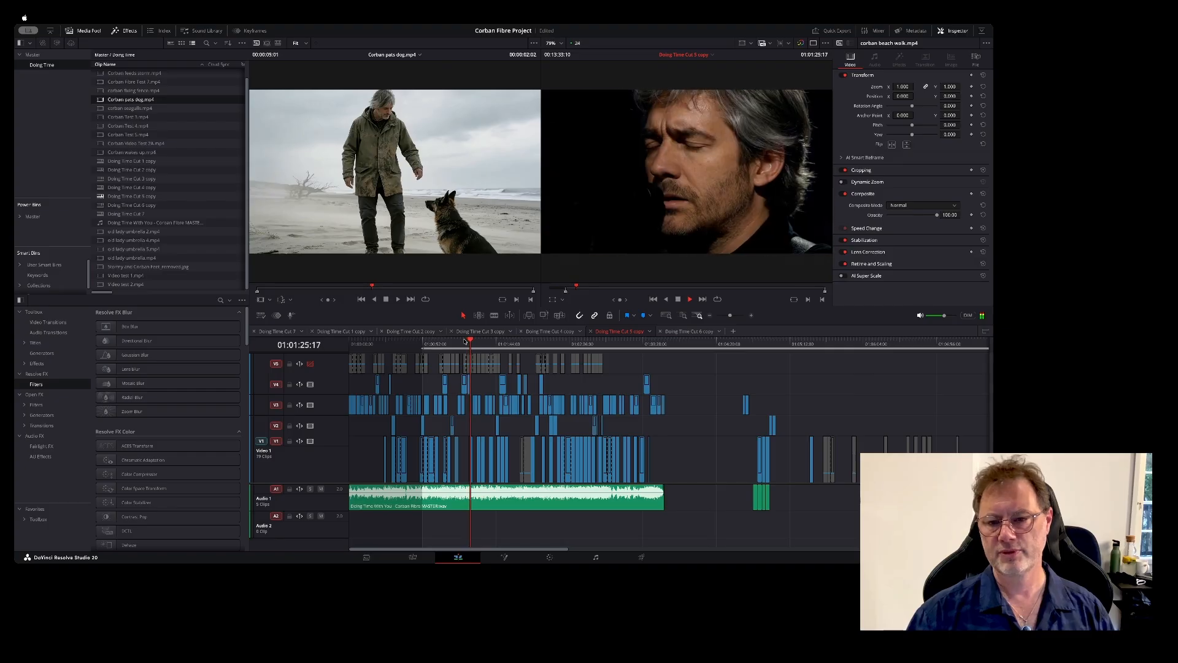
key(space)
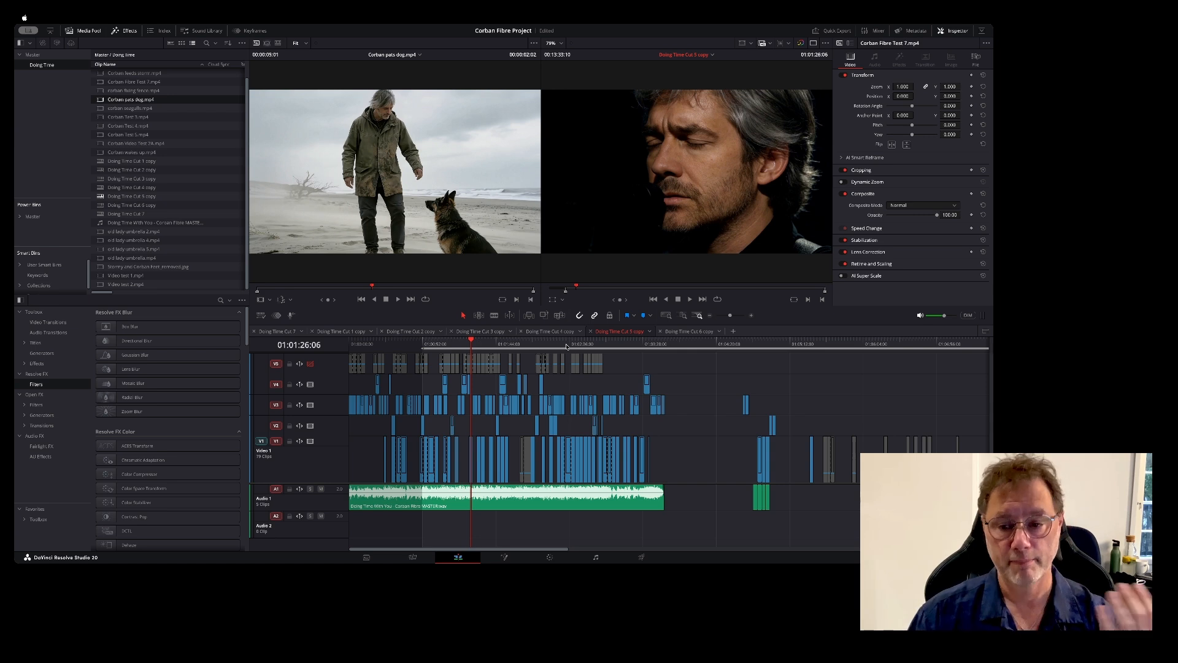
Step: Open the Doing Time Cut 6 copy timeline, disable track V2, and review the V1 shots up to 01:01:10:03
click(693, 334)
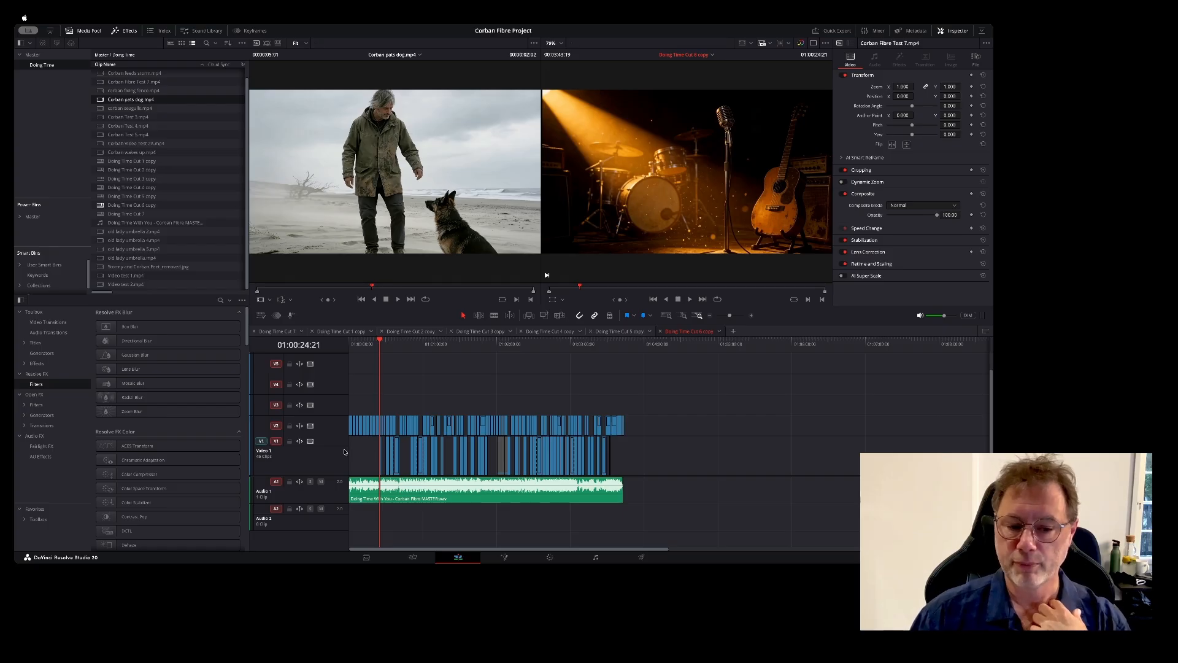
click(310, 426)
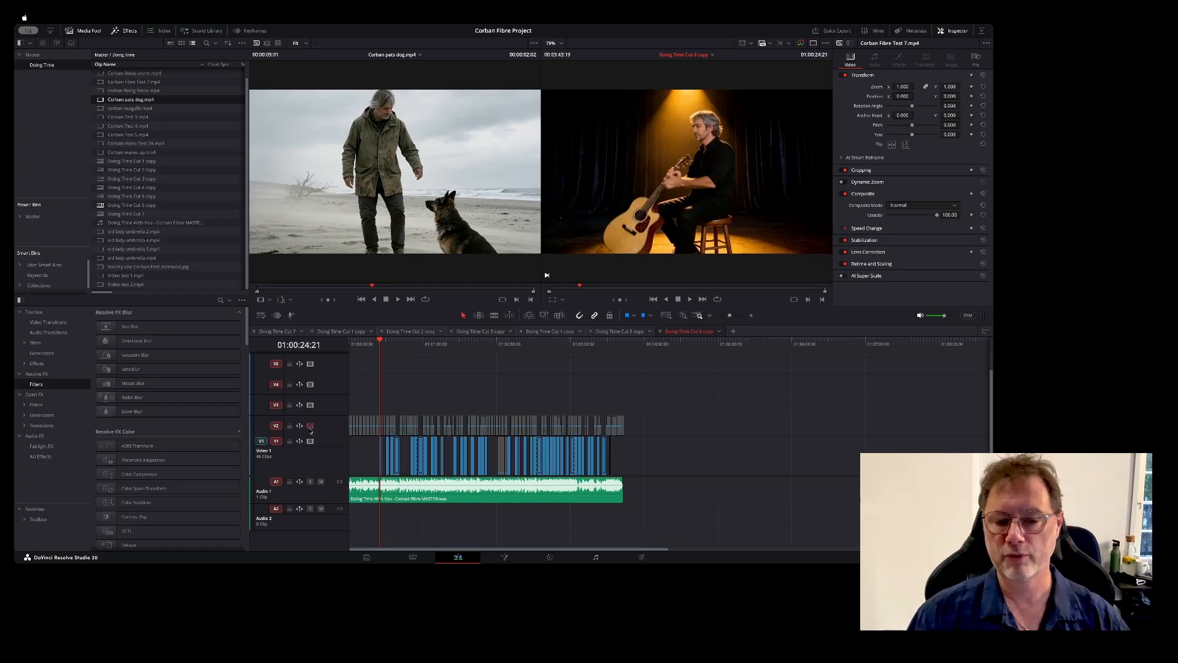
key(space)
click(387, 342)
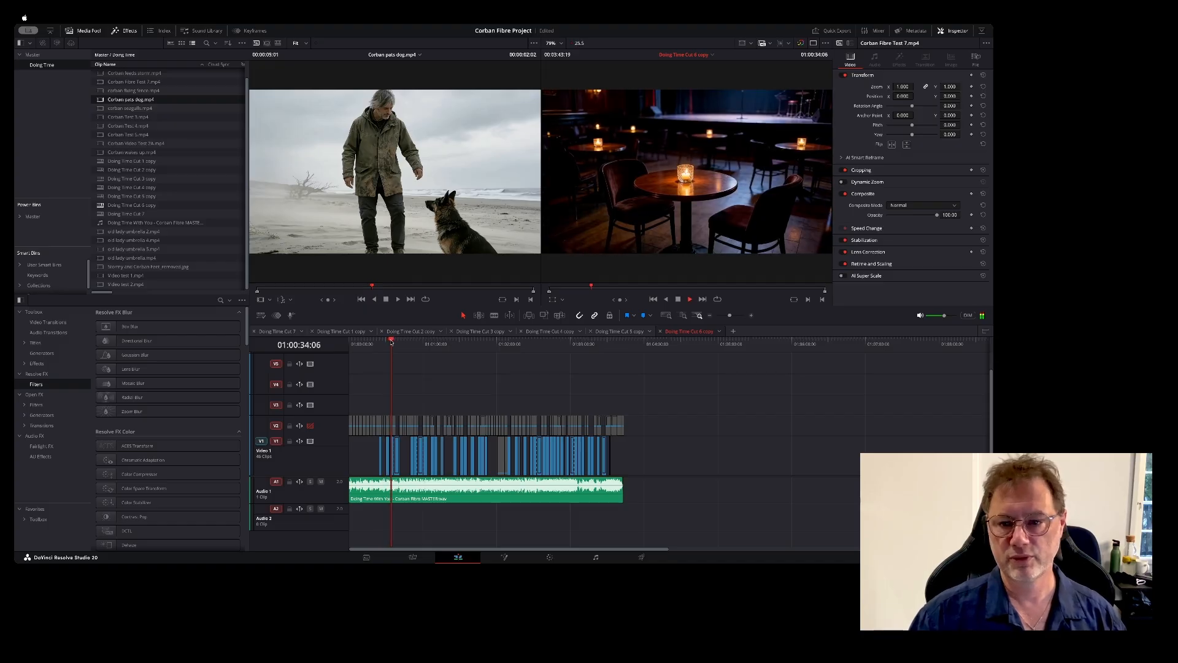
click(422, 341)
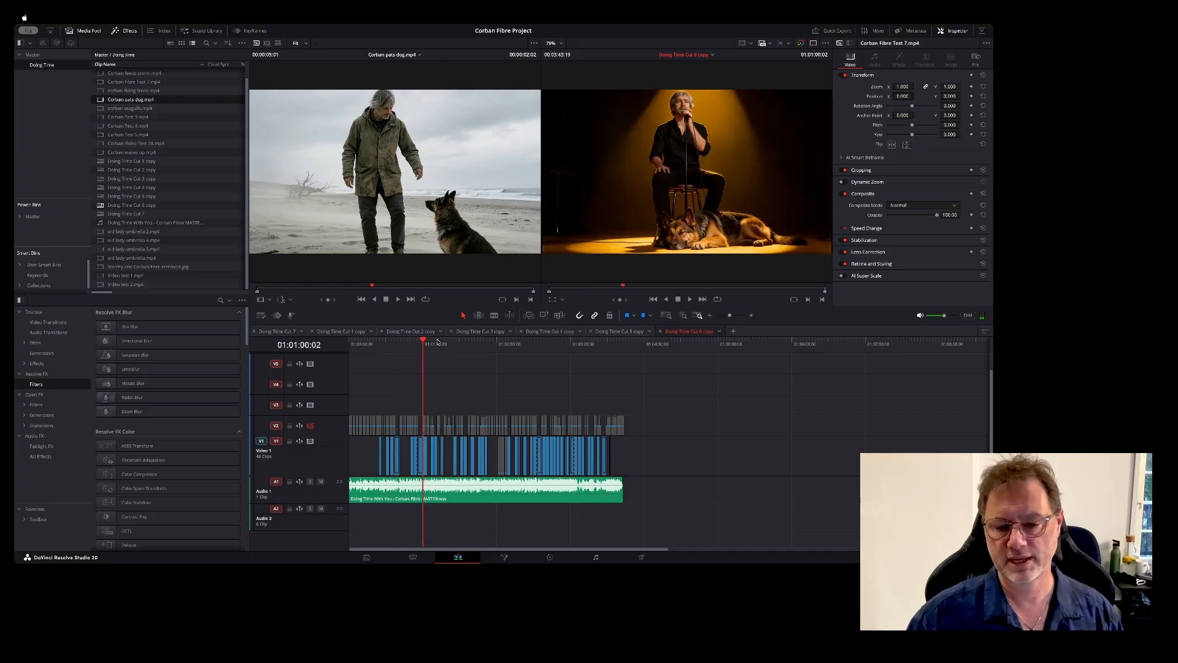
click(436, 341)
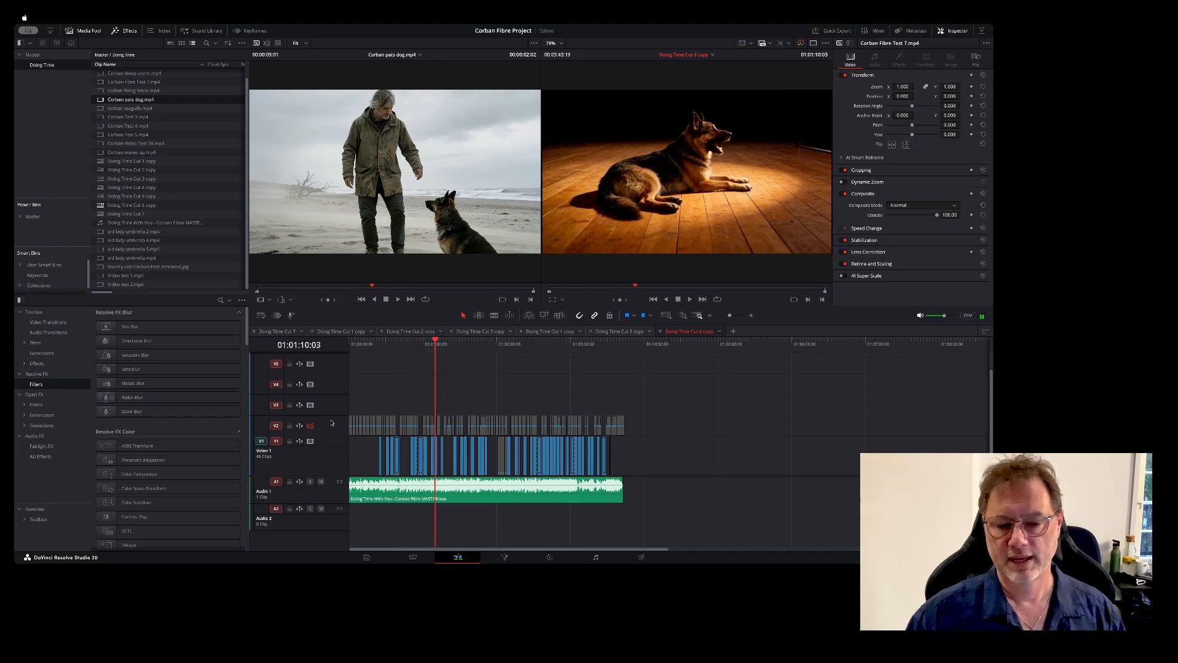
Step: Re-enable track V2 and scrub through the Cut 6 copy timeline from near its start to 01:03:39:03
click(311, 426)
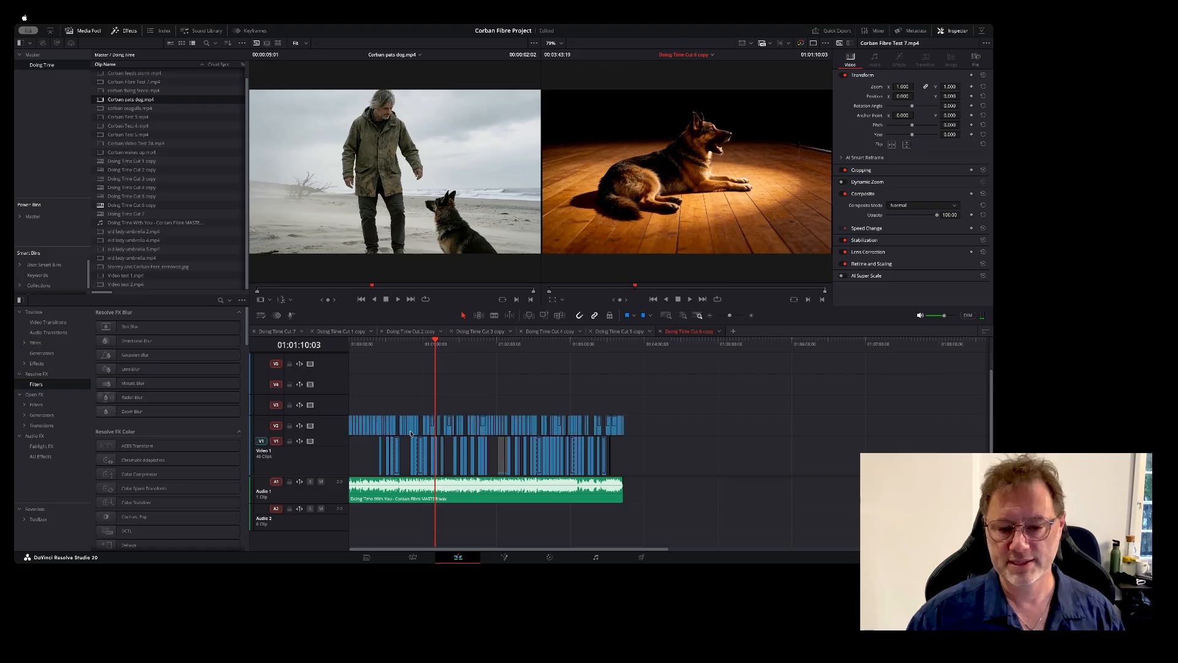
drag(354, 341, 615, 348)
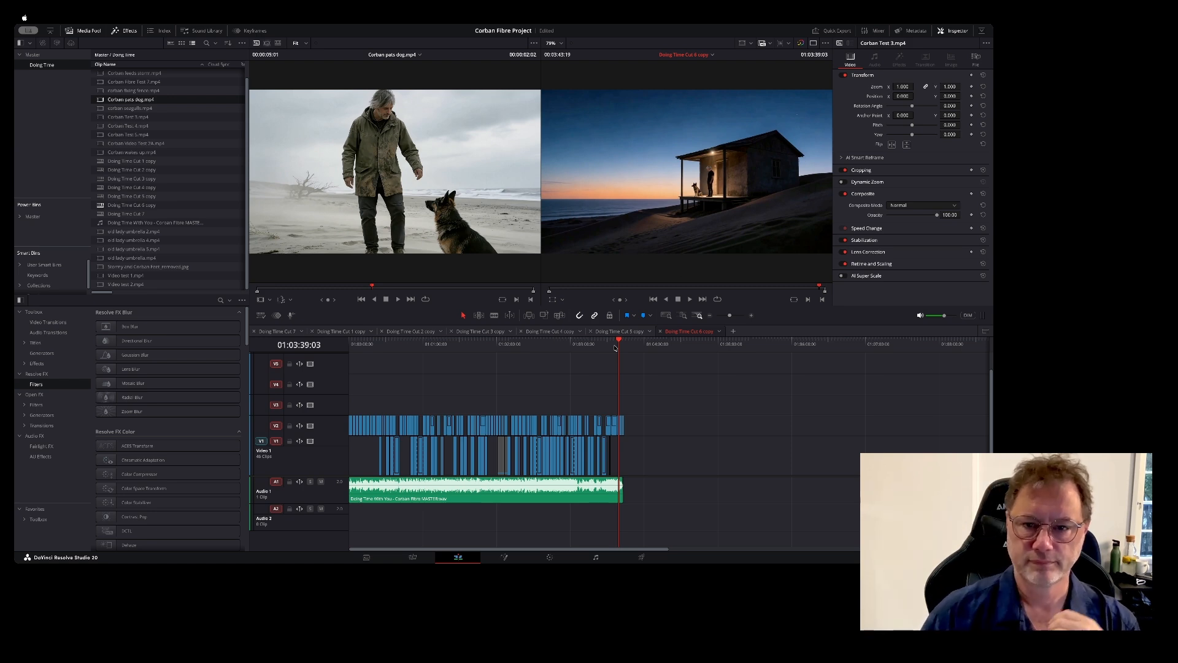
Step: Open the Doing Time Cut 7 timeline, enable the V3 adjustment clip at 01:00:27:00, and review shots through 01:01:04:14
click(265, 331)
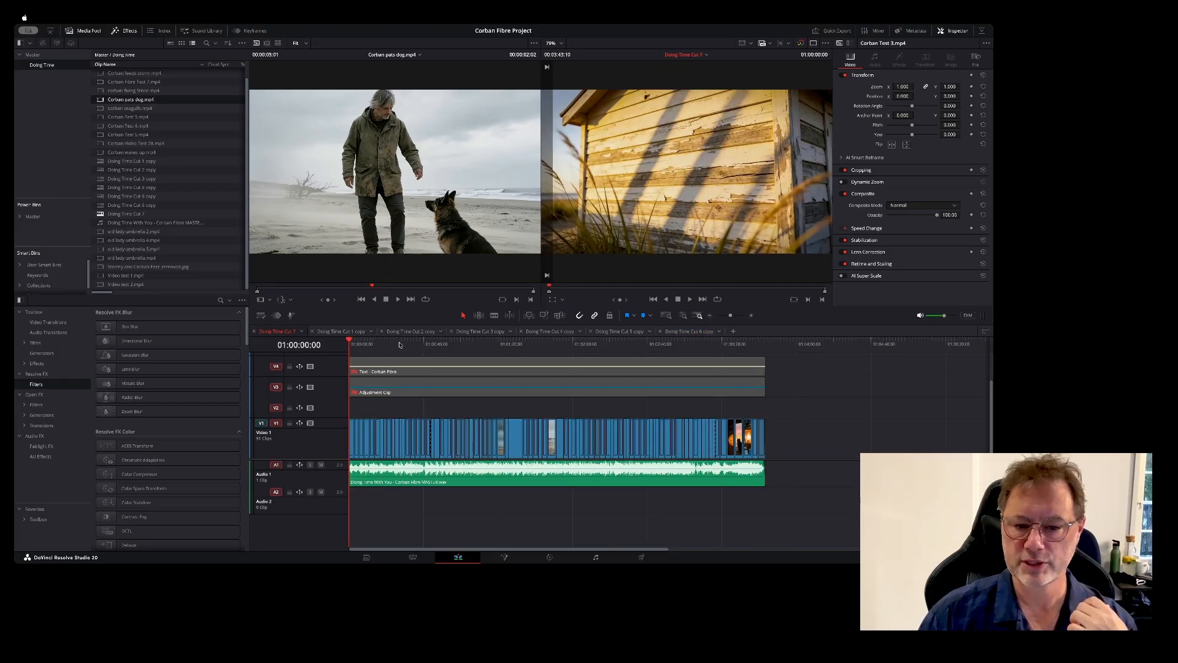
click(399, 344)
click(416, 384)
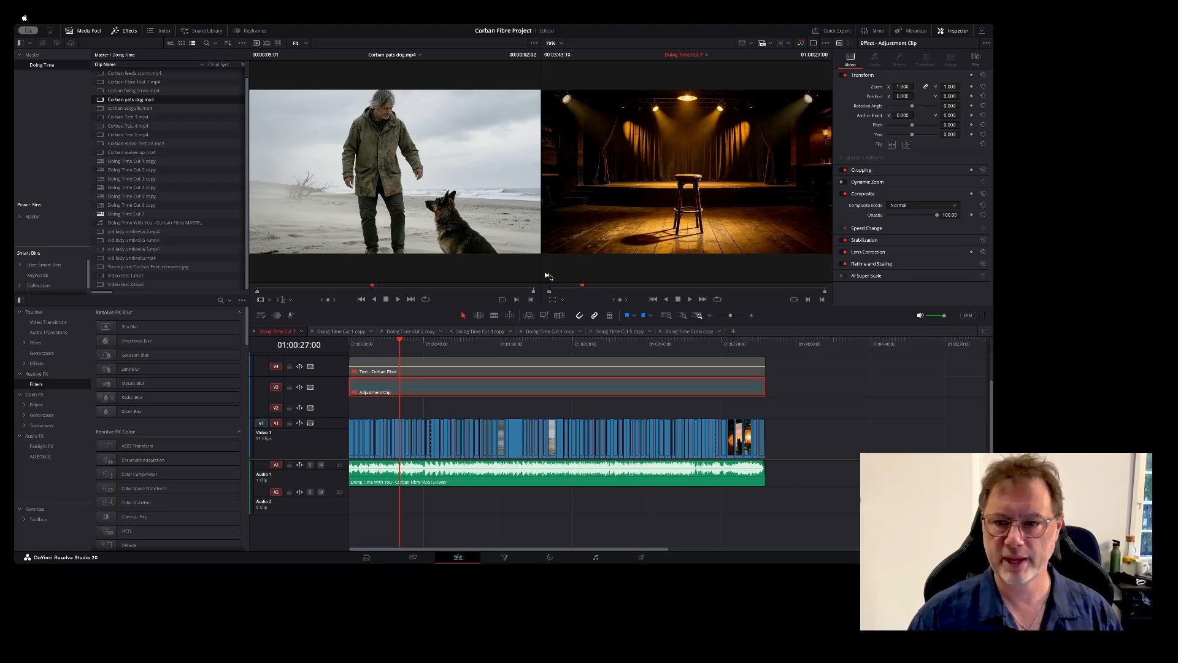
key(d)
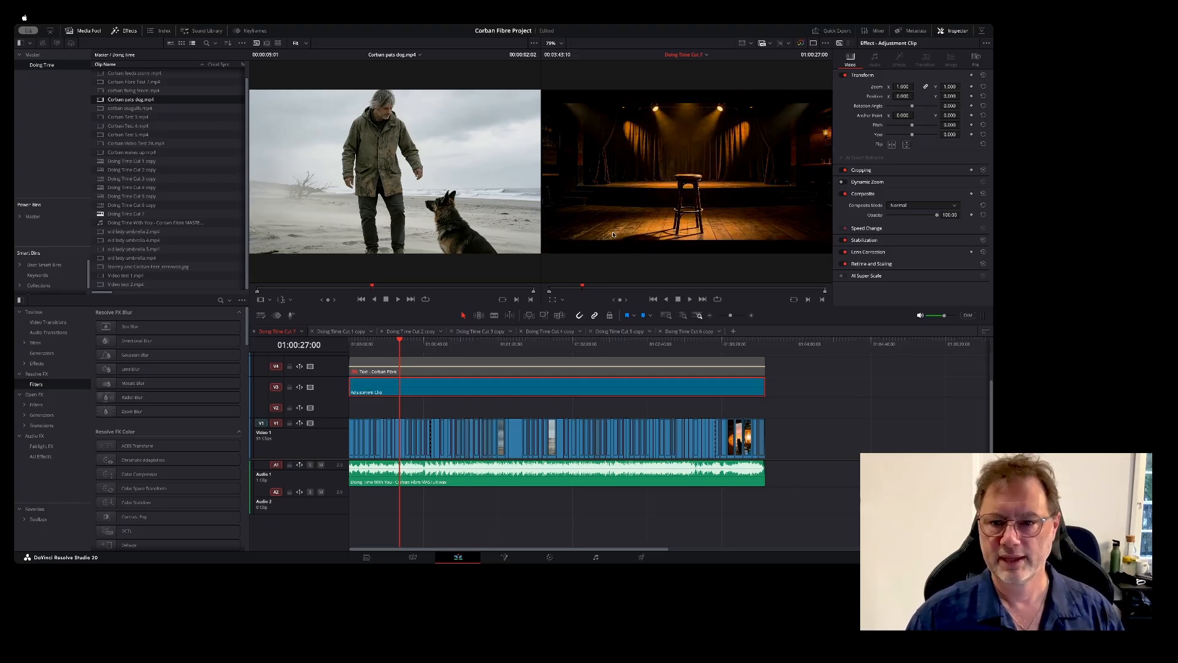
drag(440, 343, 453, 344)
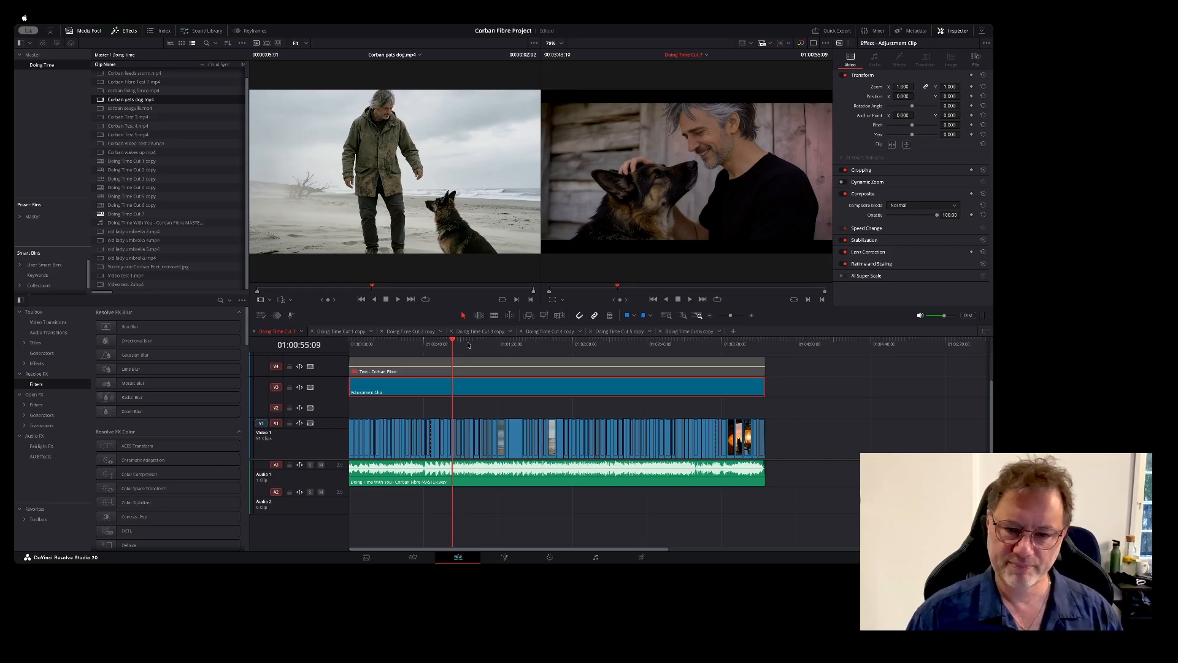
click(468, 344)
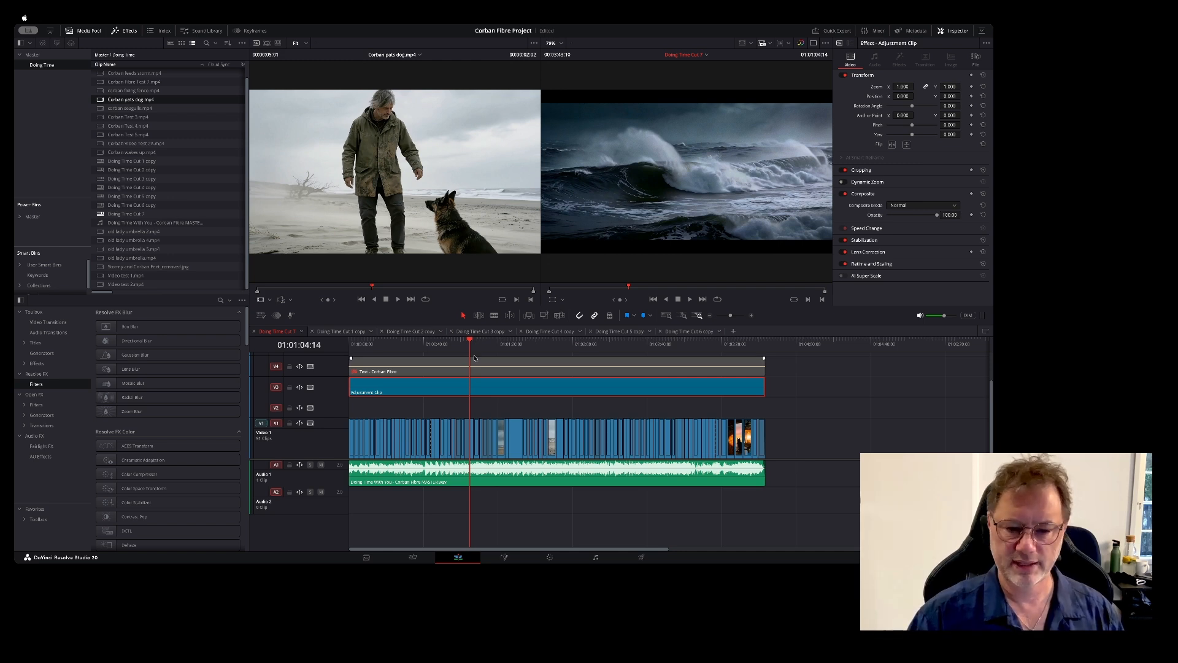
Step: Inspect the V4 title's settings, then toggle the V3 adjustment clip to compare the ocean shot, leaving the clip disabled
click(474, 362)
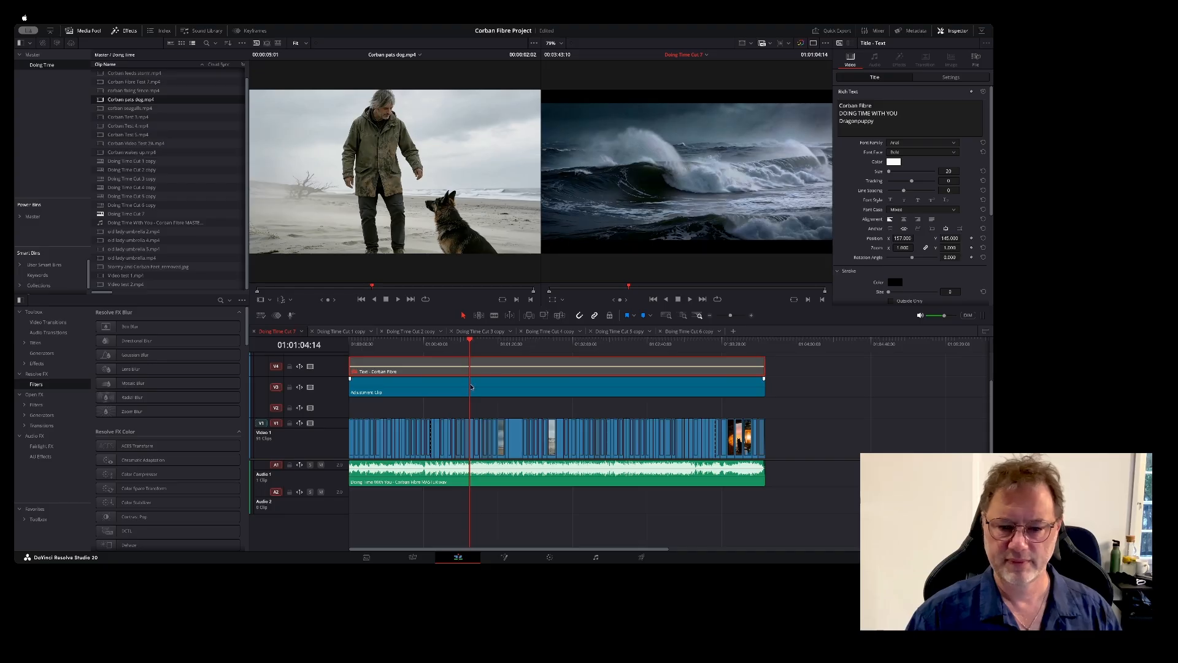
click(471, 386)
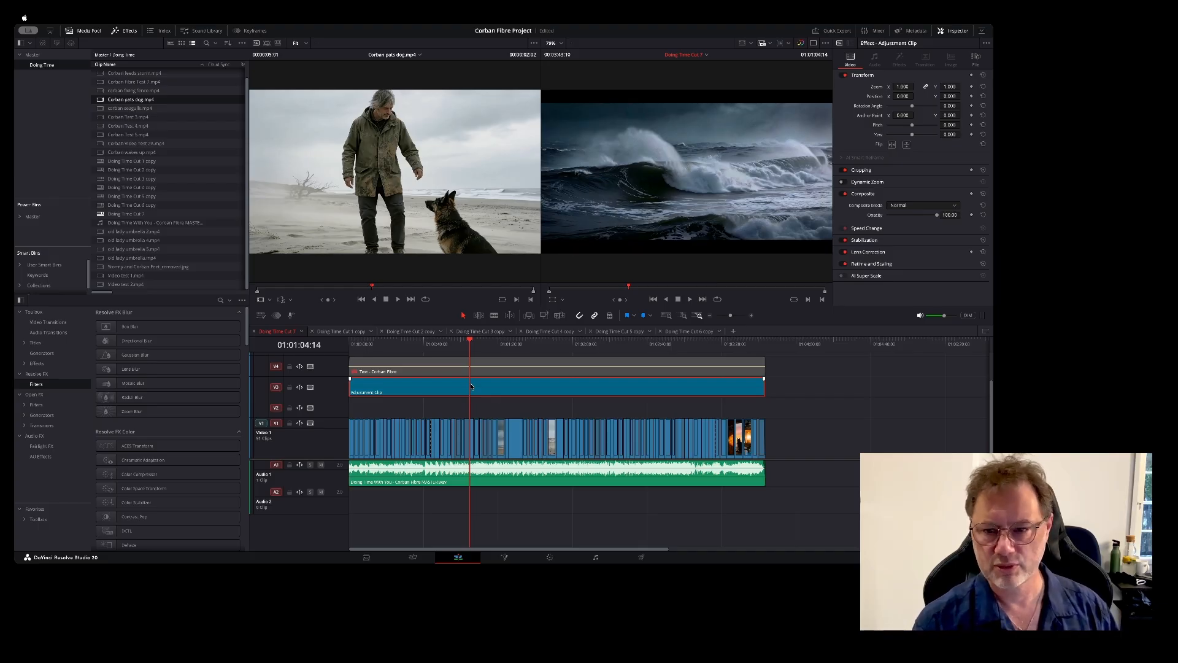
drag(472, 387, 471, 387)
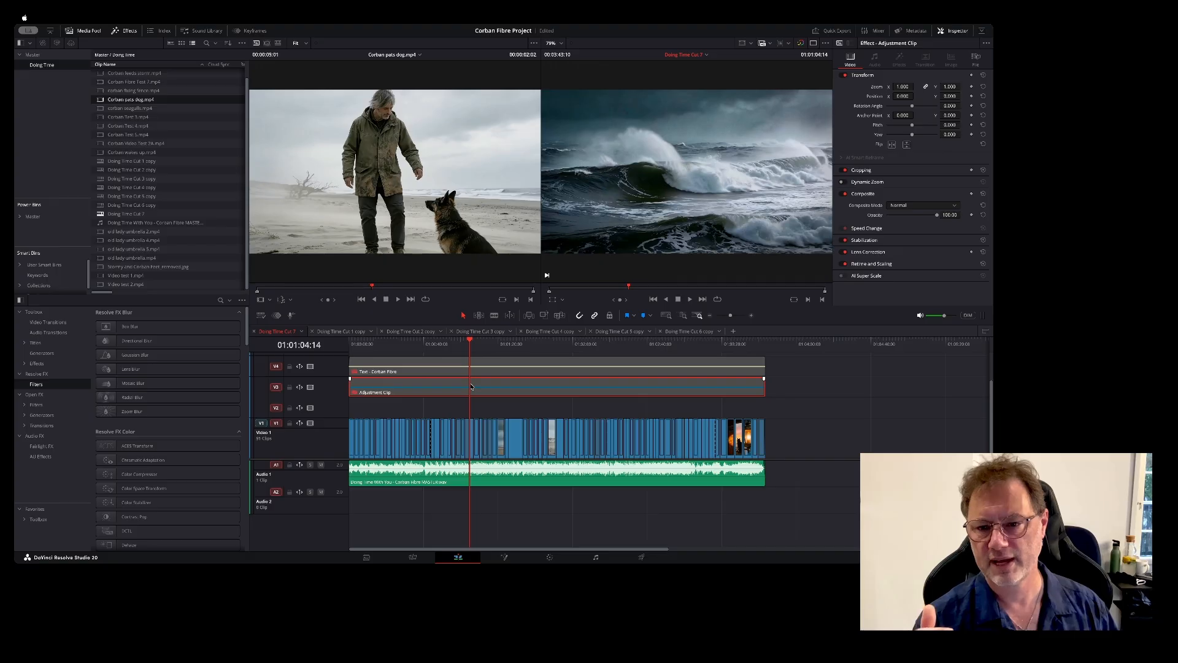
key(d)
key(d)
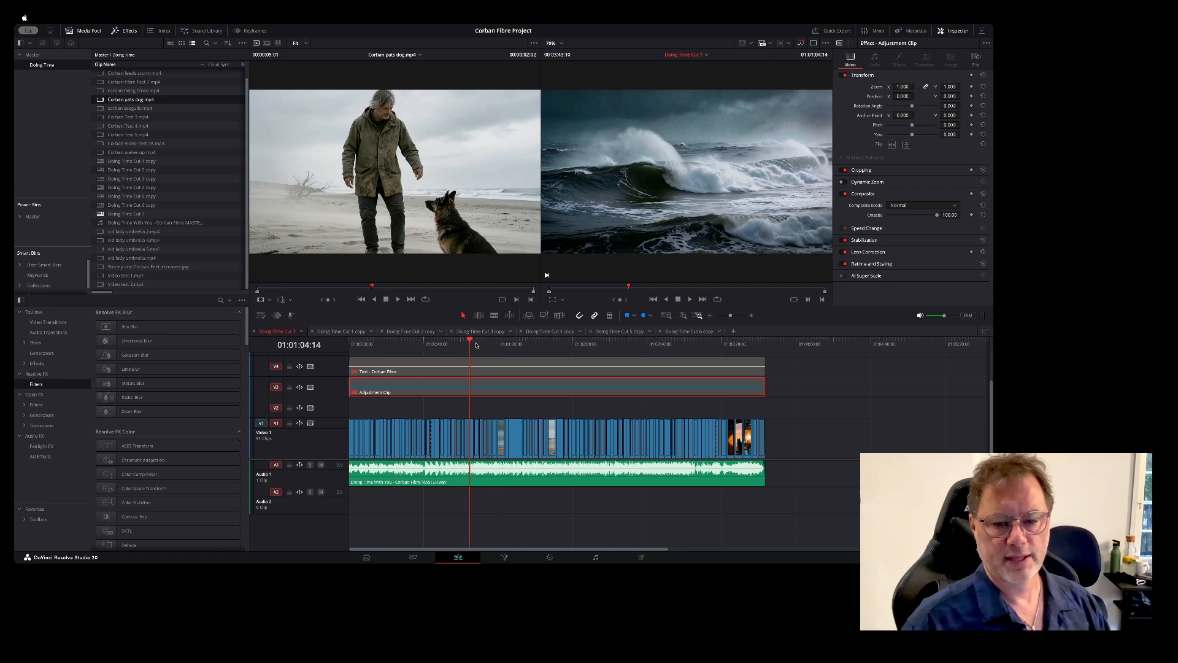
Step: Enable the V4 title text clip to preview it over the ocean shot and disable it again
click(388, 367)
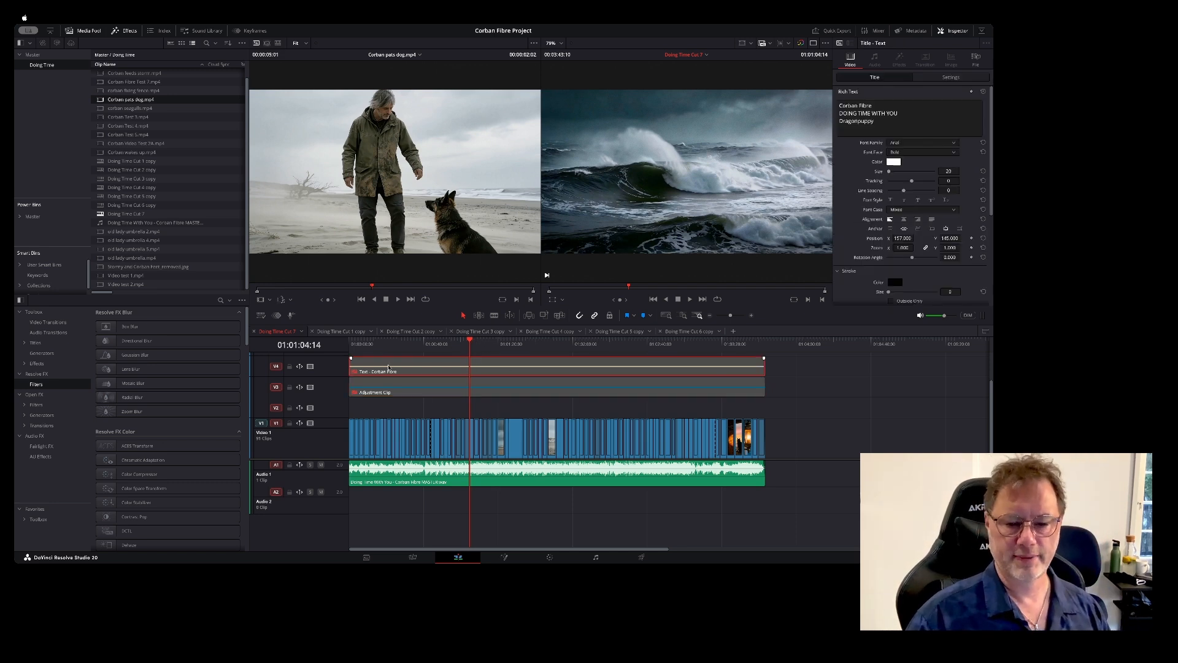
key(d)
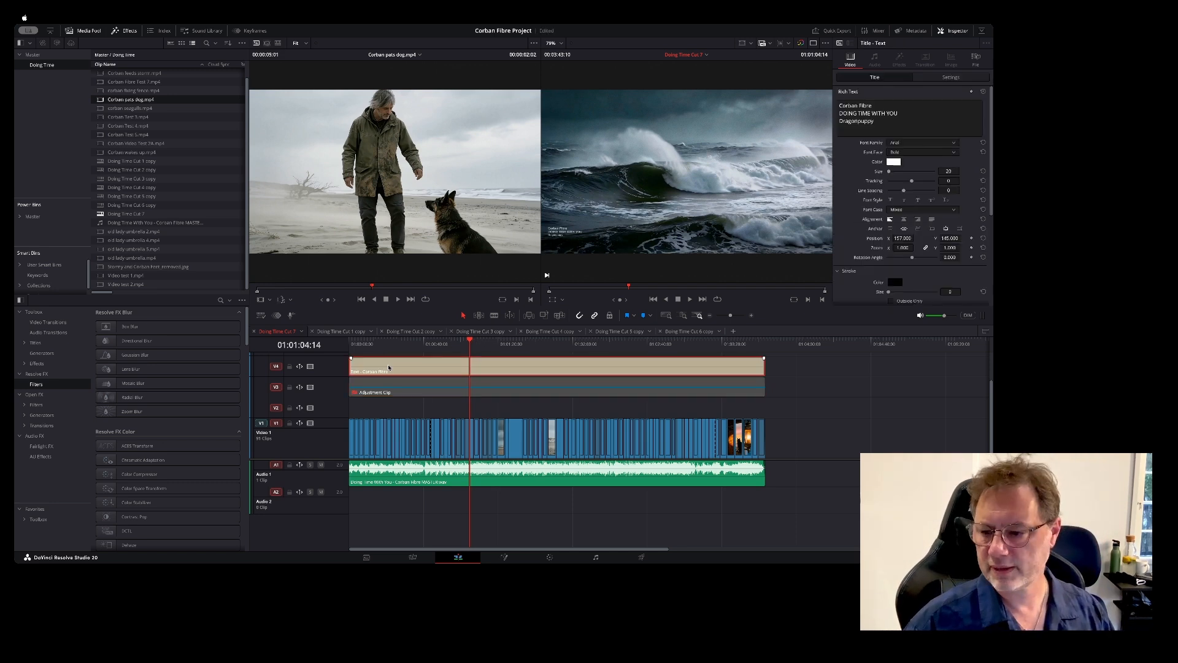
key(d)
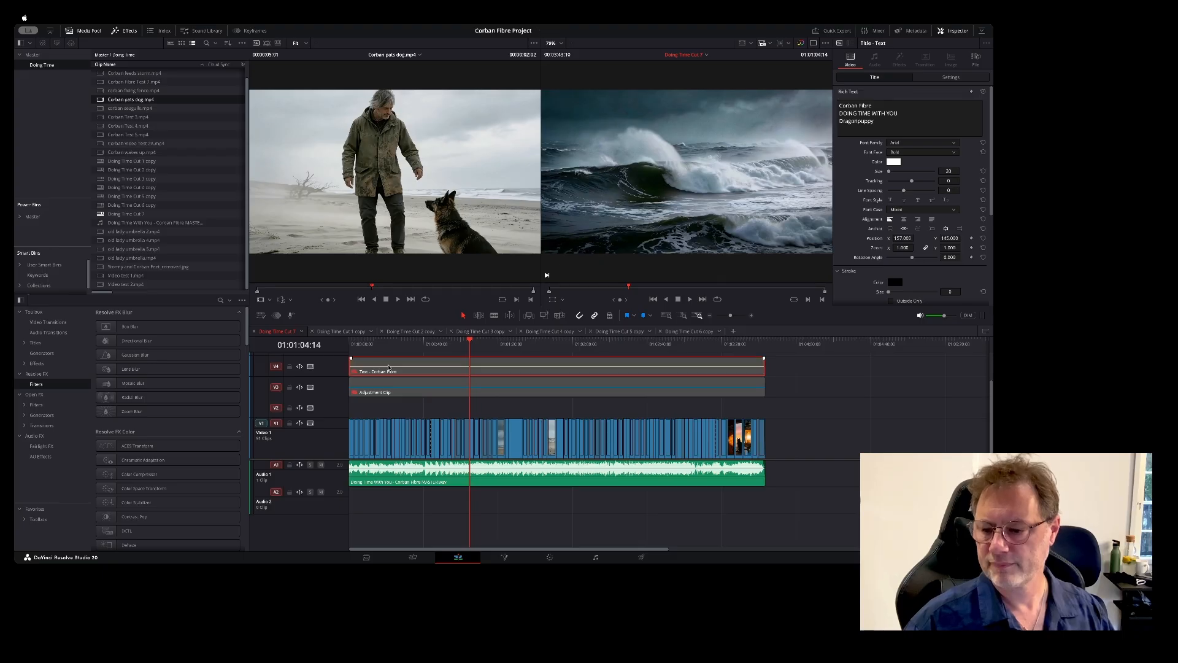